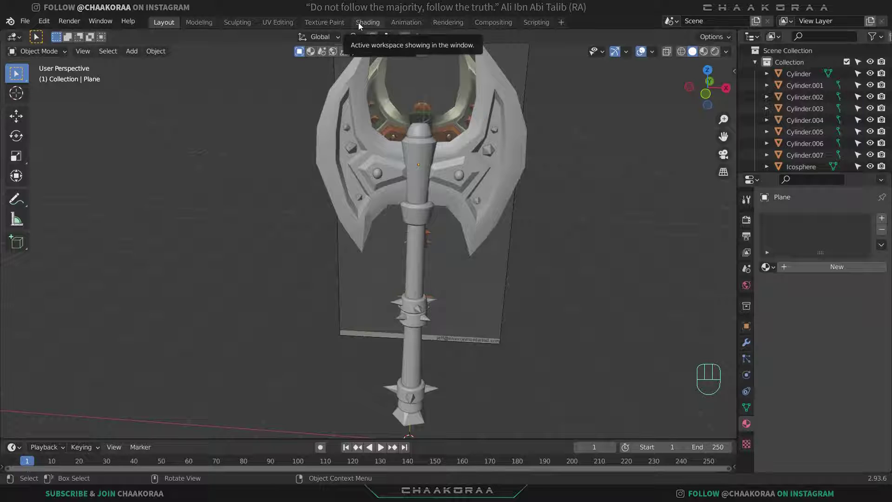
# Switch to the Shading workspace, select the lower handle section and show its material properties
pyautogui.click(359, 23)
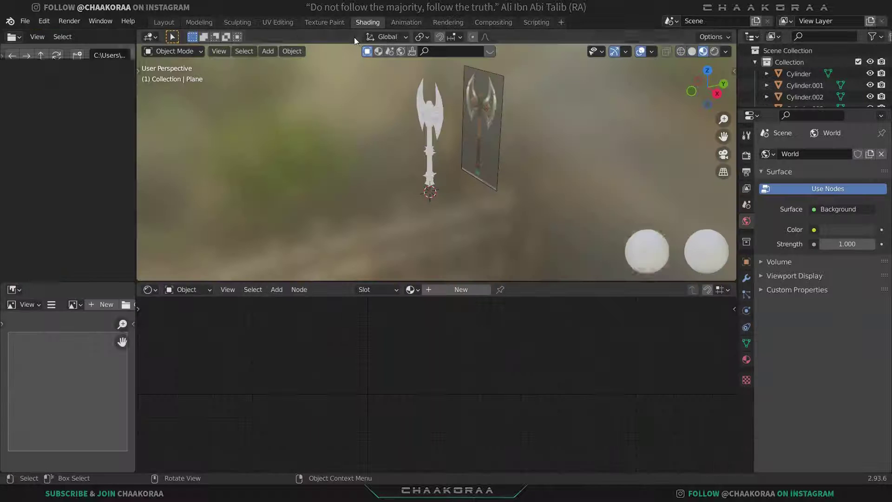
pyautogui.click(428, 172)
pyautogui.scroll(5, 428, 172)
pyautogui.moveTo(430, 171); pyautogui.dragTo(528, 165, button='middle')
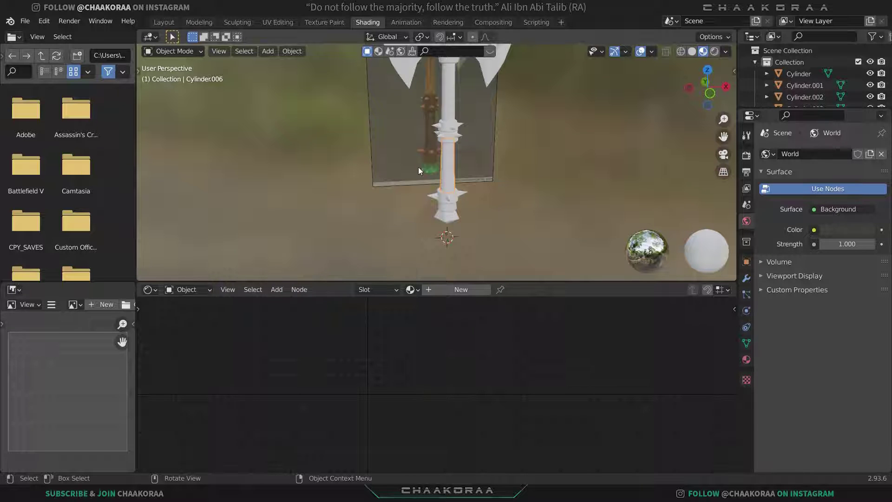
pyautogui.click(169, 23)
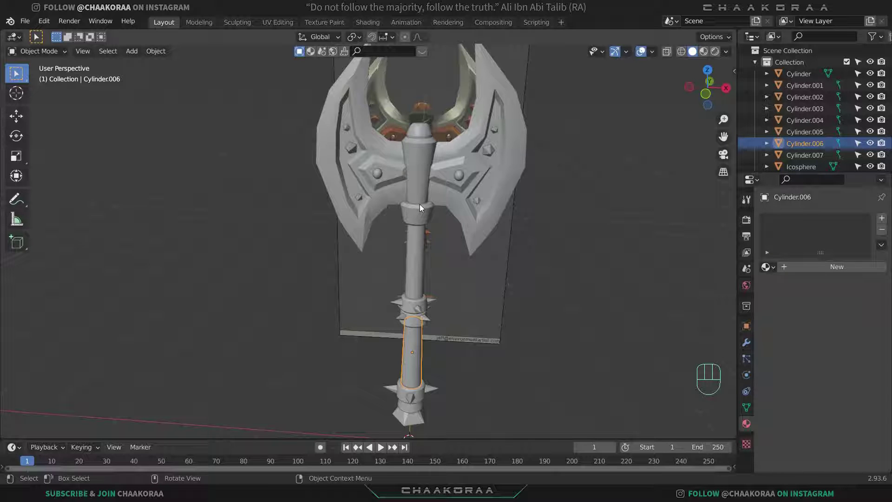
pyautogui.click(367, 22)
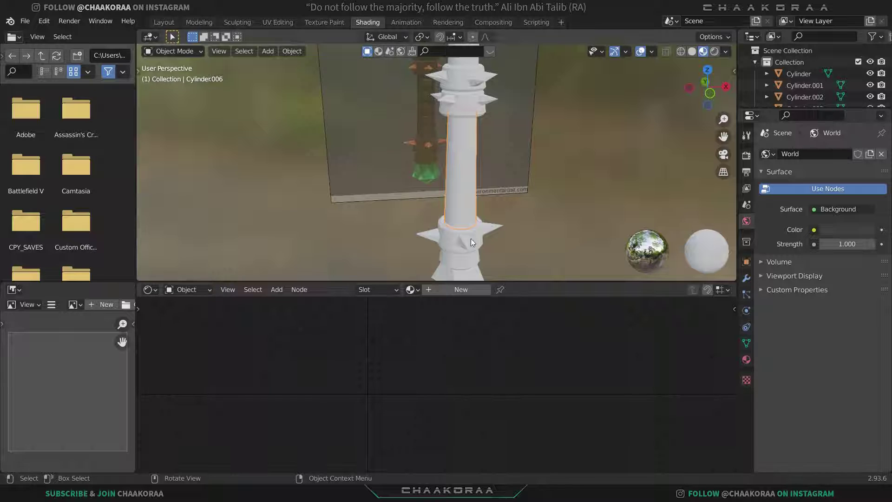
pyautogui.click(746, 359)
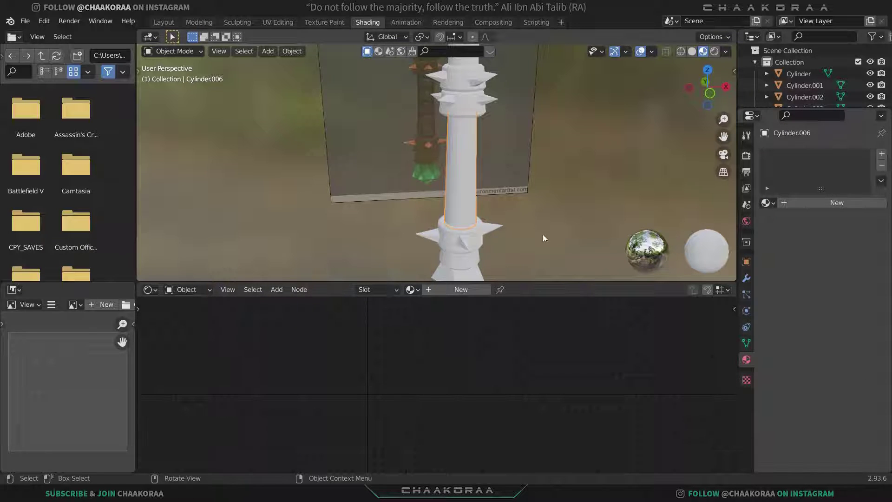
# Turn on the Screencast Keys display for the 3D viewport
pyautogui.keyDown('shift'); pyautogui.moveTo(486, 216); pyautogui.dragTo(464, 175, button='middle'); pyautogui.keyUp('shift')
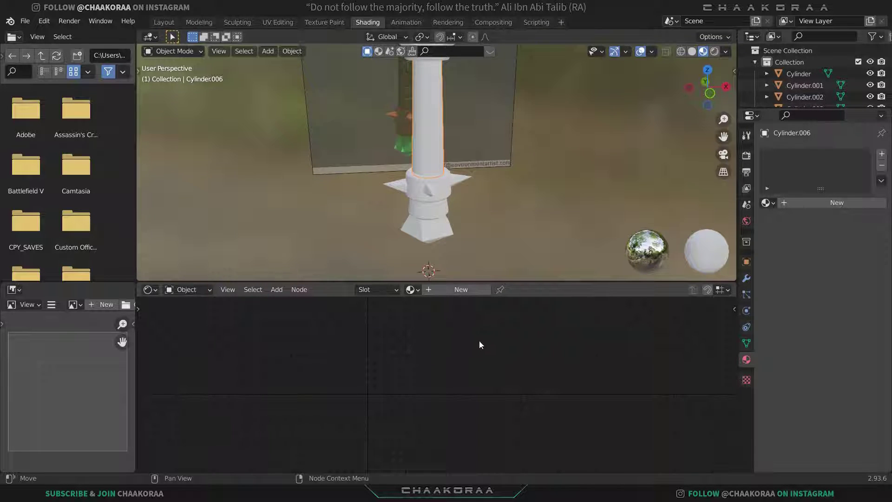
pyautogui.press('n')
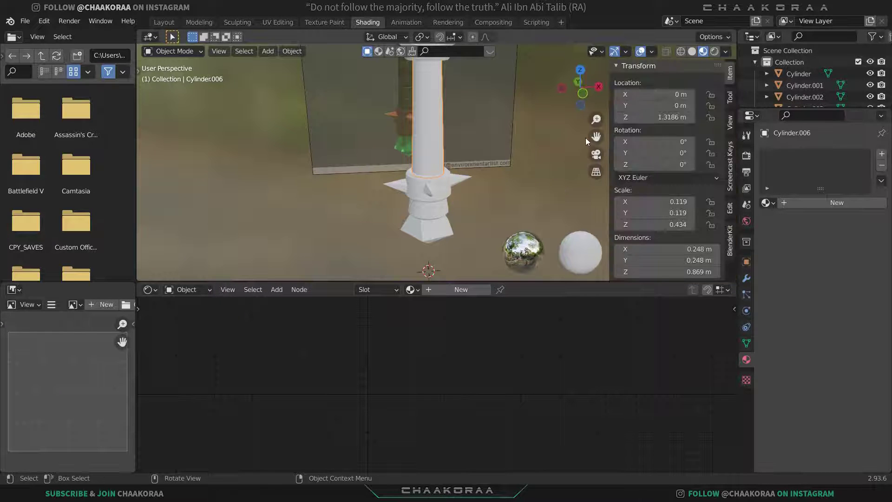
pyautogui.click(731, 181)
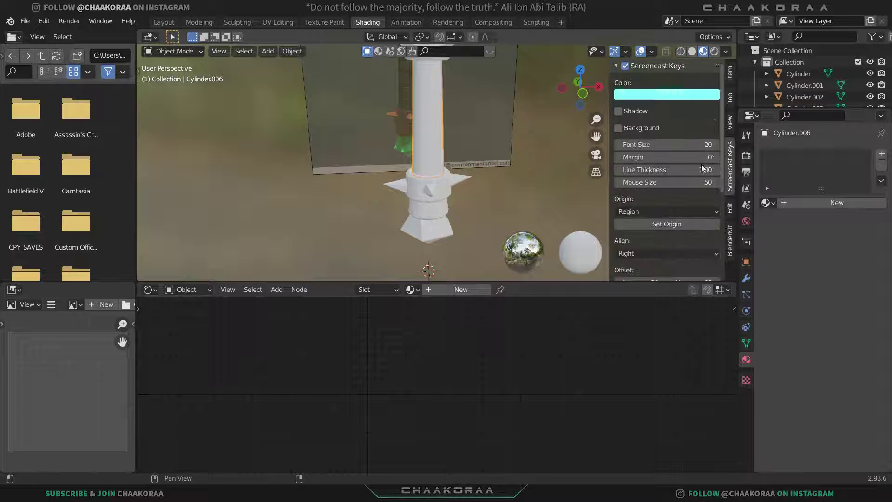
pyautogui.click(624, 66)
pyautogui.press('n')
# Create a new material for the plain ring just above the pommel
pyautogui.moveTo(541, 146); pyautogui.dragTo(391, 182, button='middle')
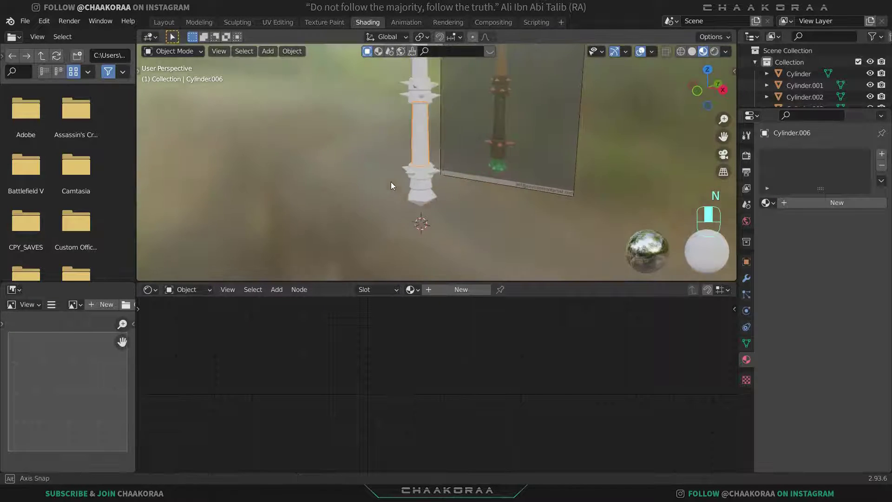
pyautogui.scroll(3, 520, 182)
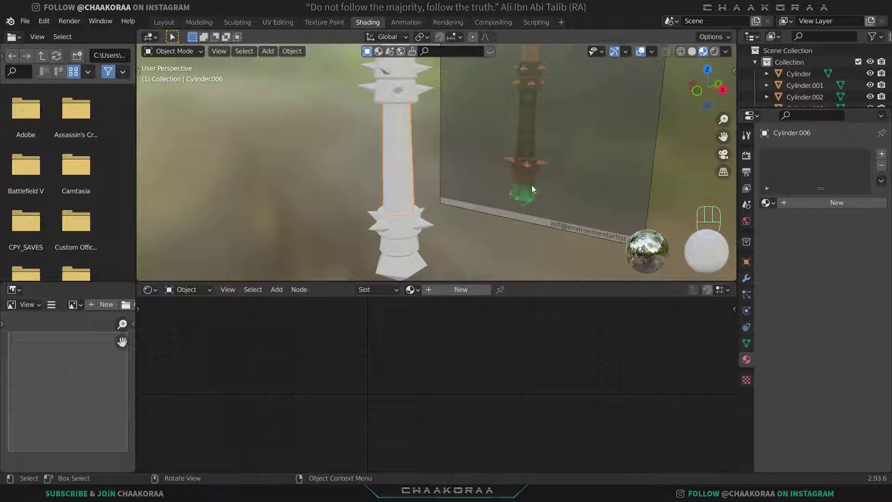
pyautogui.moveTo(431, 252); pyautogui.dragTo(449, 239, button='middle')
pyautogui.click(424, 247)
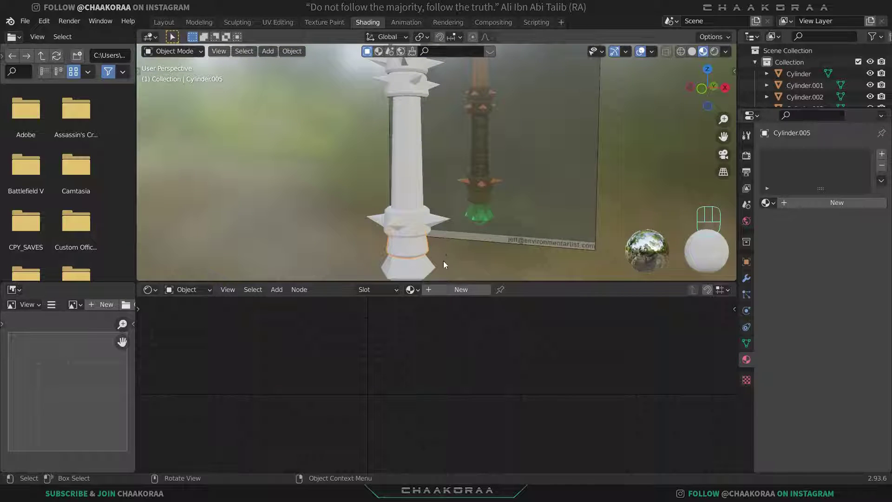
pyautogui.click(460, 290)
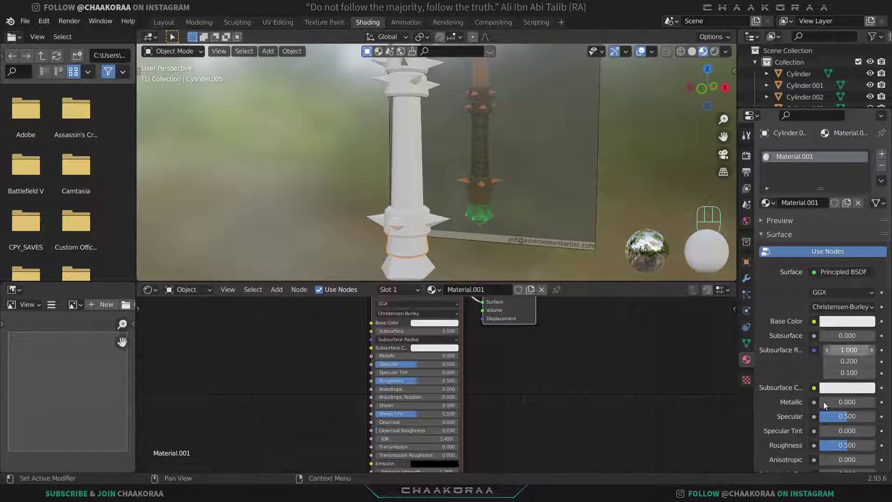
# Set the ring material's base color to dark red with hue 0.014, saturation 0.929 and value 0.100
pyautogui.scroll(2, 411, 350)
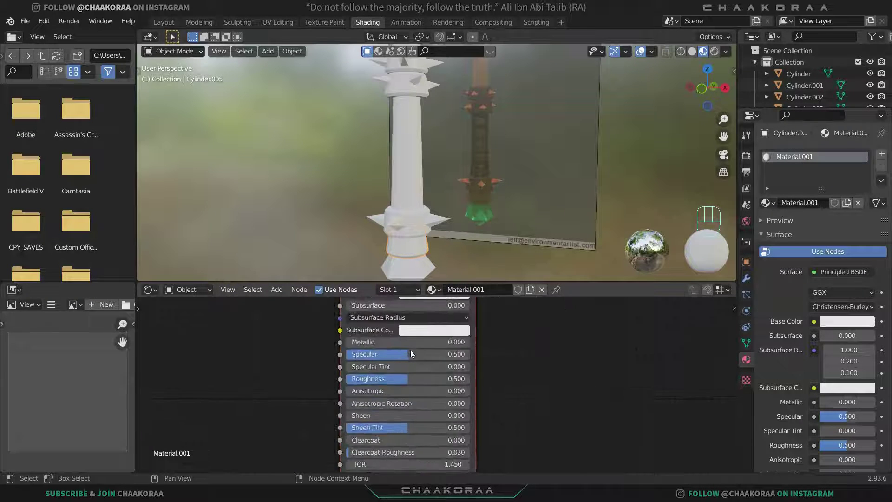
pyautogui.moveTo(408, 347); pyautogui.dragTo(465, 390, button='middle')
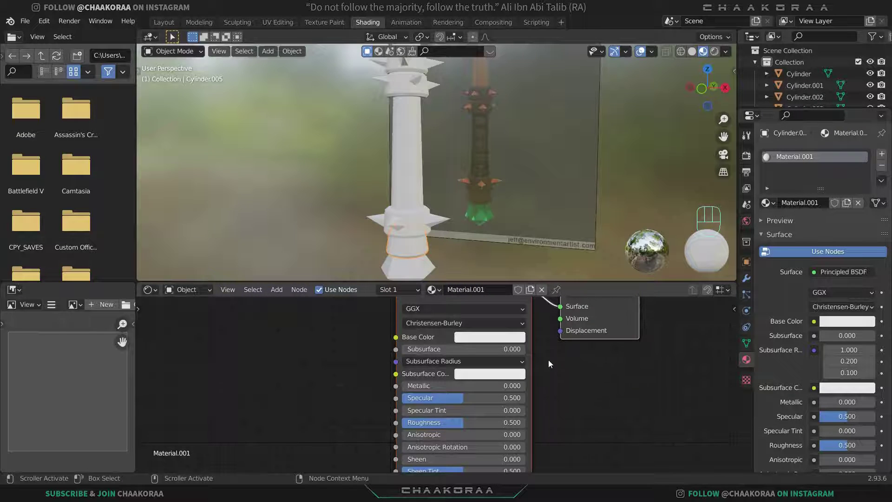
pyautogui.moveTo(549, 360); pyautogui.dragTo(557, 398, button='middle')
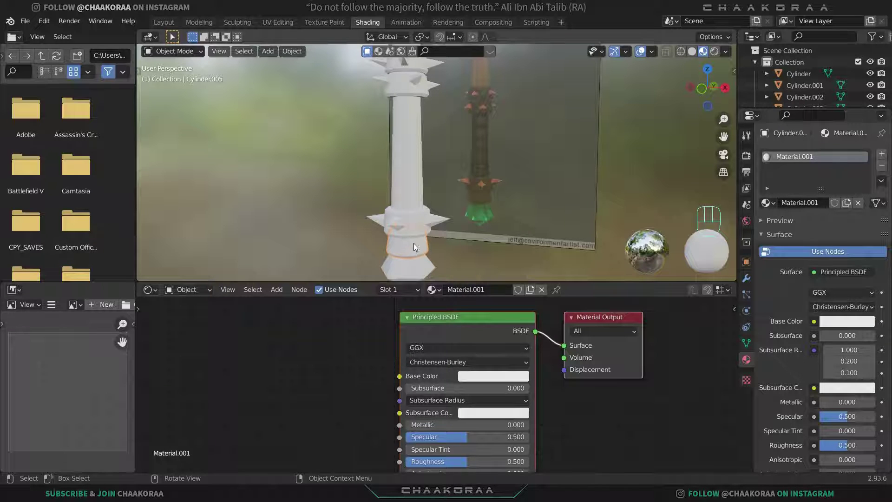
pyautogui.keyDown('shift'); pyautogui.moveTo(413, 243); pyautogui.dragTo(436, 213, button='middle'); pyautogui.keyUp('shift')
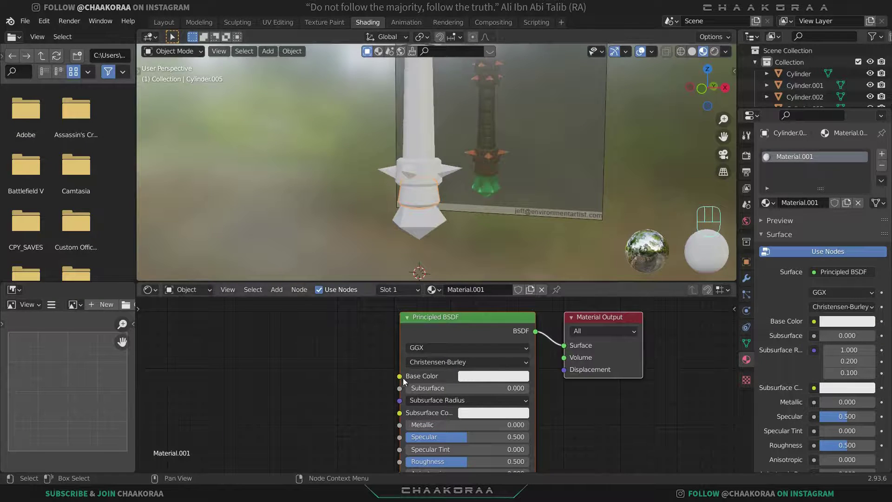
pyautogui.click(485, 376)
pyautogui.moveTo(506, 261); pyautogui.dragTo(499, 287)
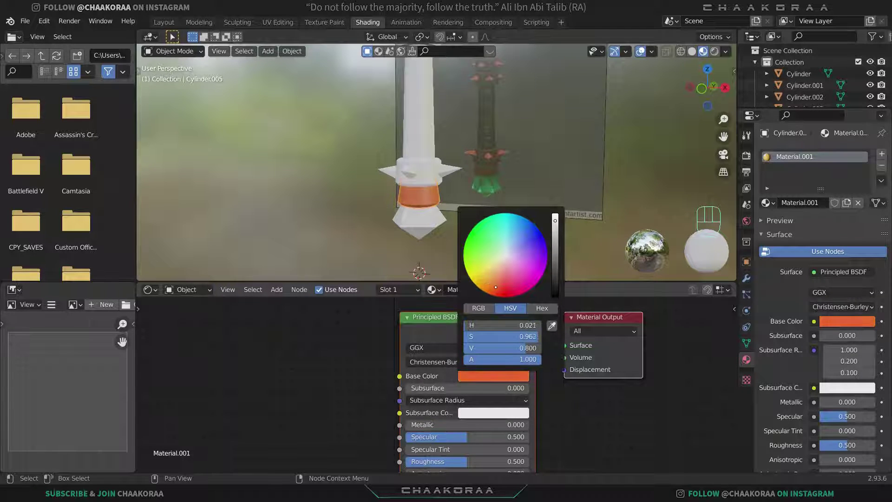
pyautogui.moveTo(556, 237); pyautogui.dragTo(555, 268)
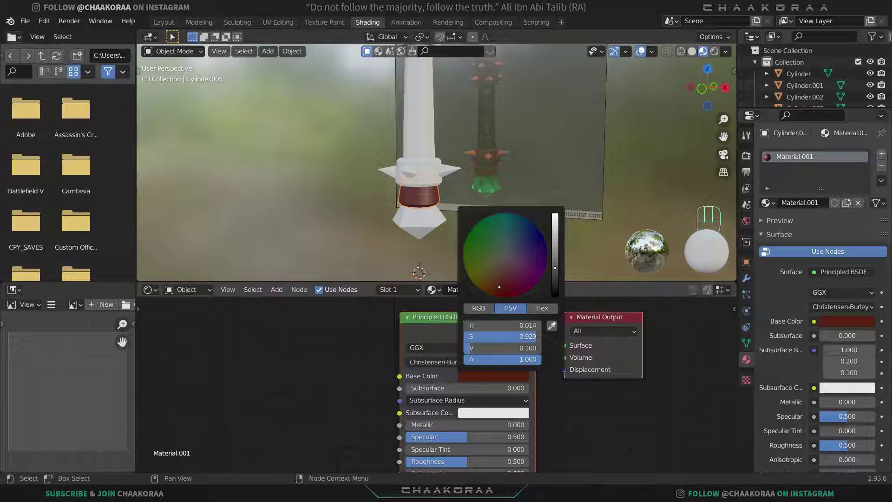
pyautogui.moveTo(500, 349); pyautogui.dragTo(501, 306, button='middle')
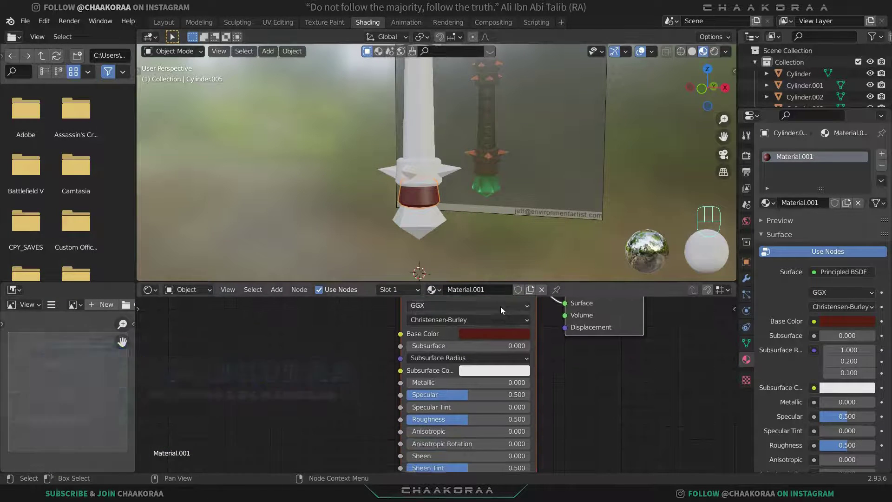
# Raise the dark red material's roughness to about 0.638
pyautogui.scroll(3, 422, 196)
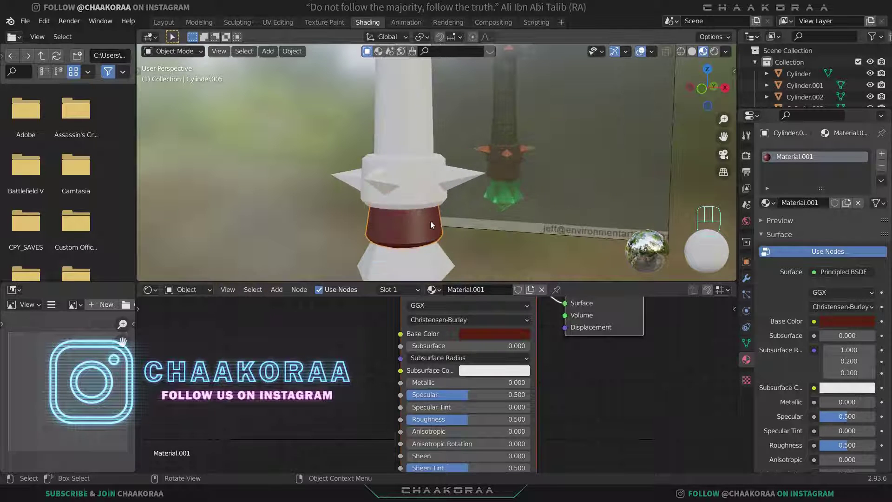
pyautogui.moveTo(430, 221)
pyautogui.keyDown('shift'); pyautogui.mouseDown(button='middle')
pyautogui.moveTo(435, 168)
pyautogui.moveTo(435, 207)
pyautogui.mouseUp(button='middle'); pyautogui.keyUp('shift')
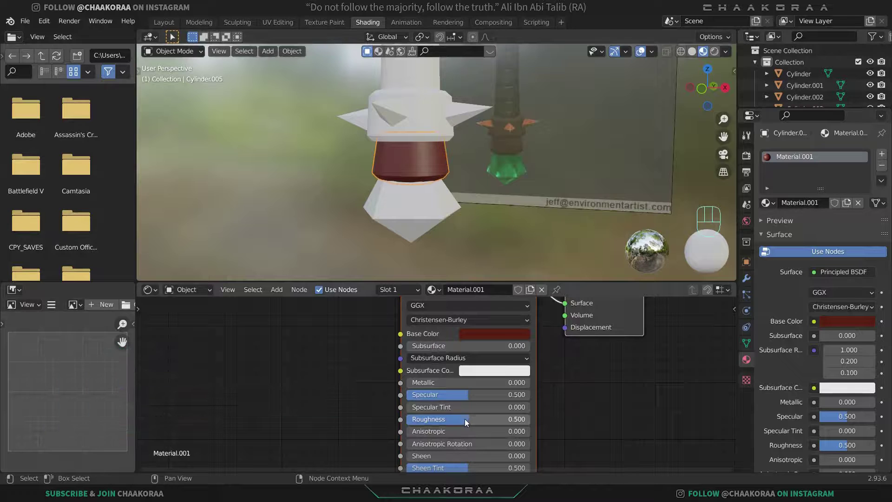
pyautogui.moveTo(464, 419); pyautogui.dragTo(486, 419)
pyautogui.moveTo(850, 445); pyautogui.dragTo(851, 445)
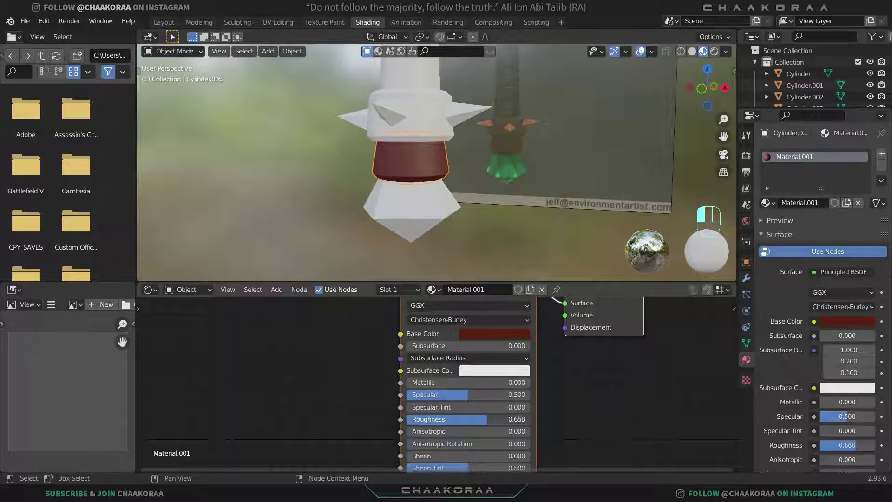
# Link the dark red ring's material to the lower spiked collar, the two middle spiked collars and the collar below the blades
pyautogui.moveTo(428, 148); pyautogui.dragTo(448, 169, button='middle')
pyautogui.click(455, 181)
pyautogui.scroll(-3, 454, 179)
pyautogui.keyDown('shift'); pyautogui.moveTo(458, 112); pyautogui.dragTo(401, 279, button='middle'); pyautogui.keyUp('shift')
pyautogui.keyDown('shift'); pyautogui.click(391, 145); pyautogui.keyUp('shift')
pyautogui.keyDown('shift'); pyautogui.click(405, 125); pyautogui.keyUp('shift')
pyautogui.keyDown('shift'); pyautogui.click(380, 142); pyautogui.keyUp('shift')
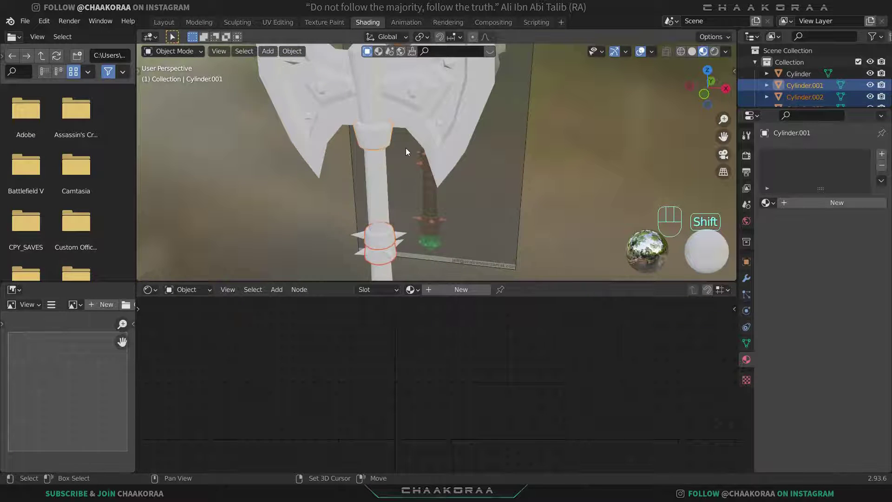
pyautogui.moveTo(405, 148); pyautogui.dragTo(393, 218, button='middle')
pyautogui.keyDown('shift'); pyautogui.click(412, 219); pyautogui.keyUp('shift')
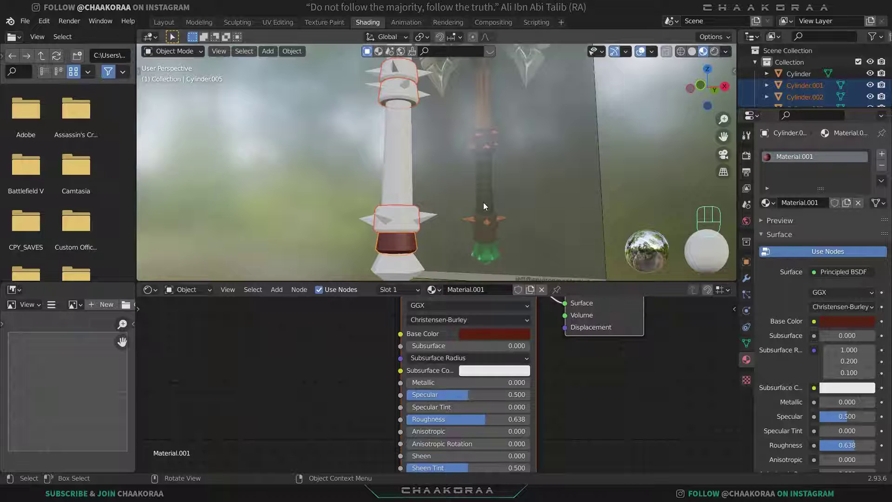
pyautogui.hotkey('ctrl', 'l')
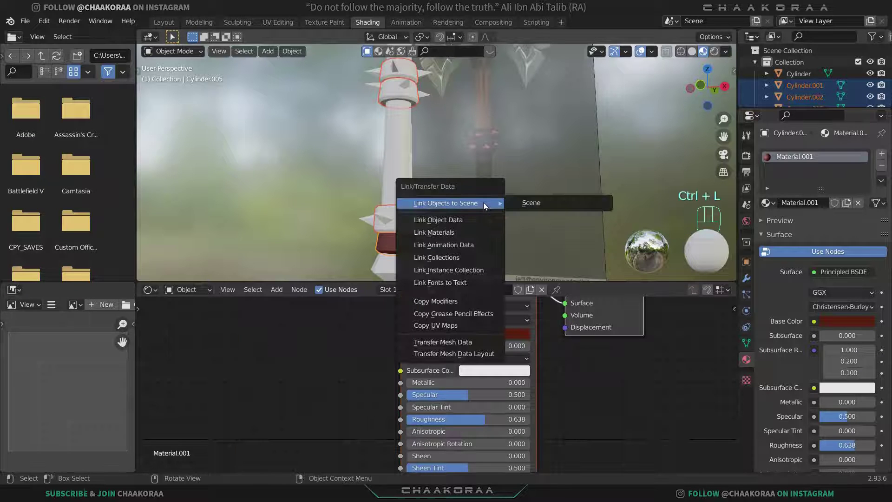
pyautogui.click(457, 232)
pyautogui.moveTo(433, 189); pyautogui.dragTo(478, 186, button='middle')
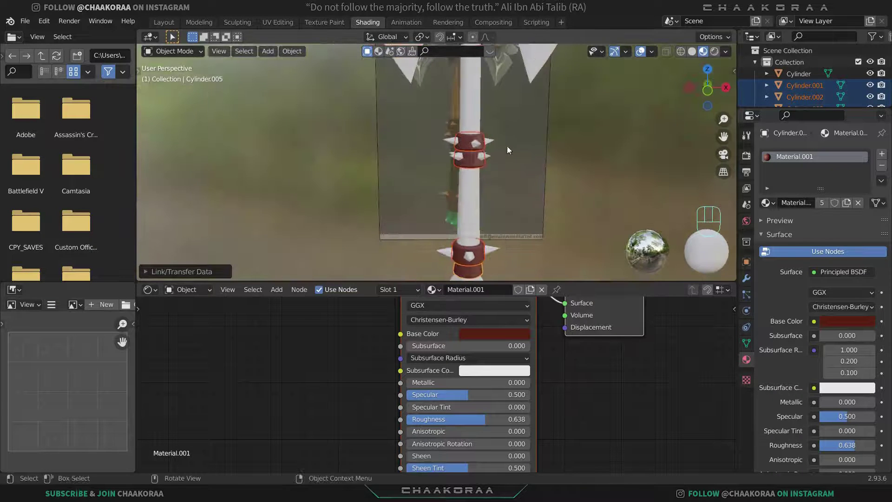
# Create a new material for the gem-shaped pommel and name it Crystal
pyautogui.moveTo(508, 150); pyautogui.dragTo(393, 164, button='middle')
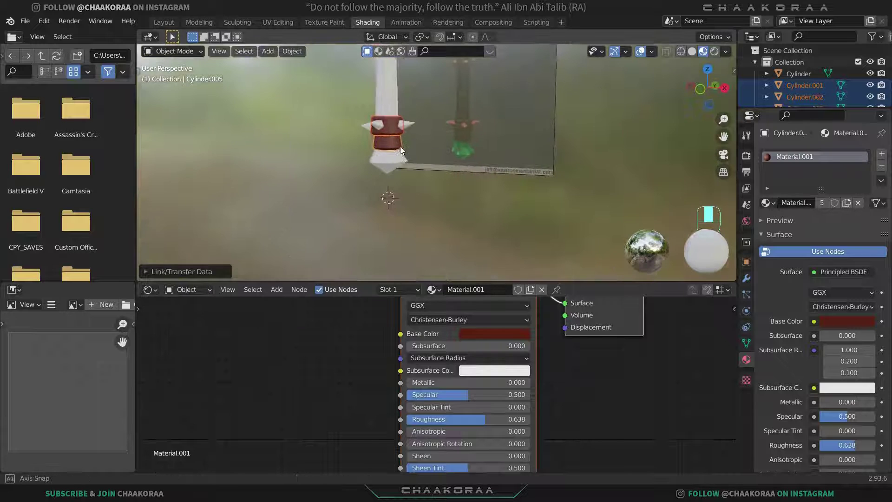
pyautogui.click(393, 164)
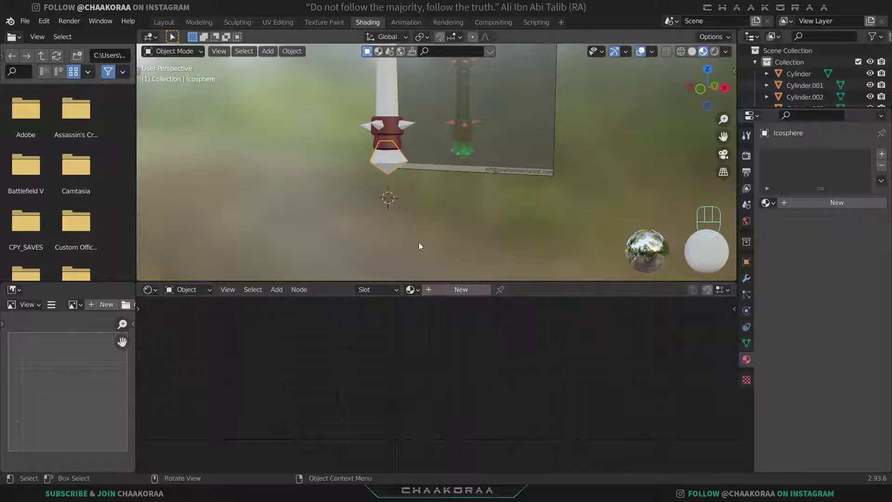
pyautogui.click(439, 289)
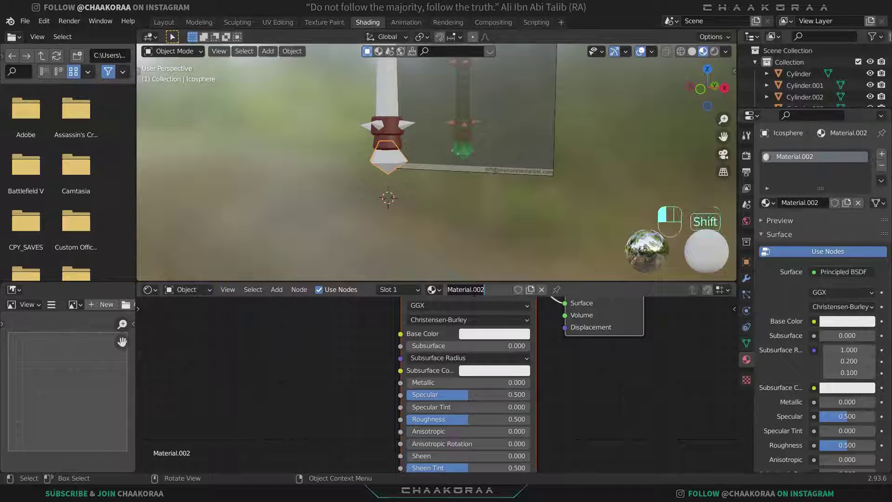
pyautogui.write('Cry')
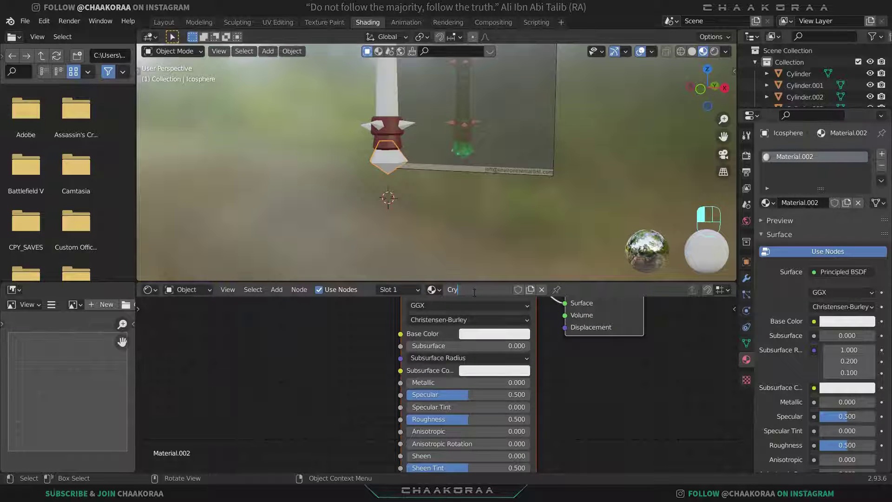
pyautogui.write('stal')
pyautogui.press('Return')
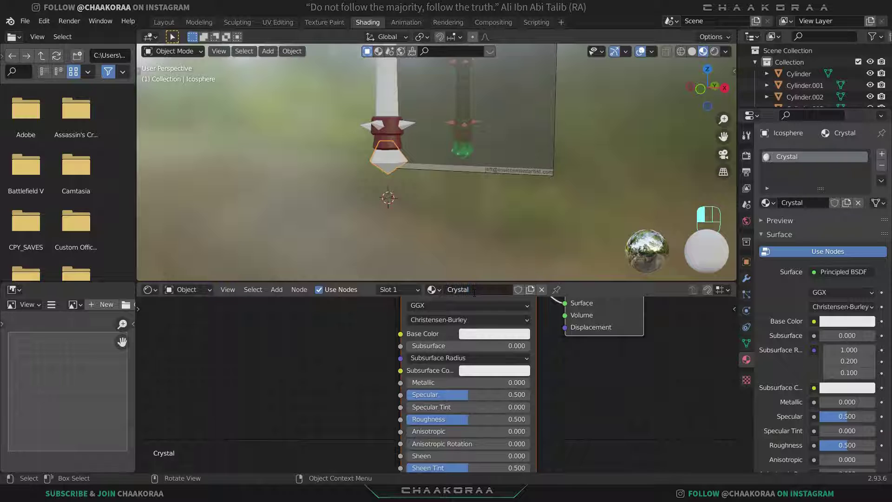
# Set the Crystal material's base color to bright green, following the pommel in the reference image
pyautogui.moveTo(410, 164); pyautogui.dragTo(430, 148, button='middle')
pyautogui.scroll(3, 369, 180)
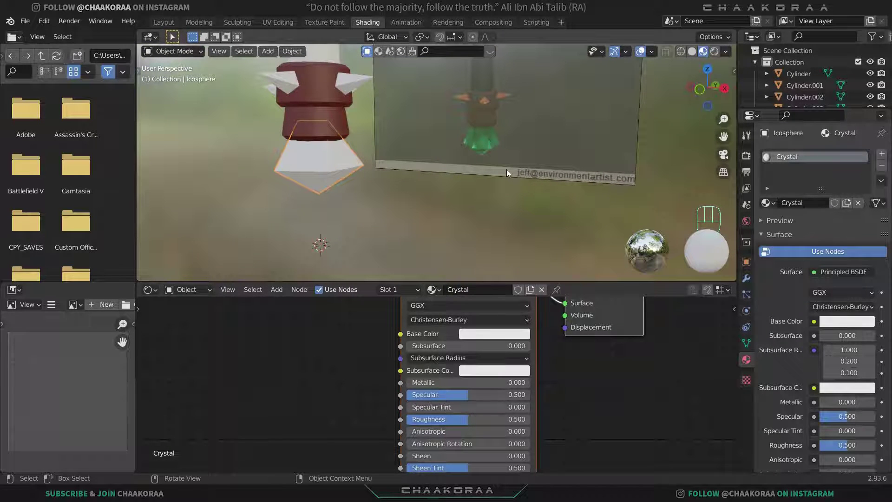
pyautogui.click(483, 332)
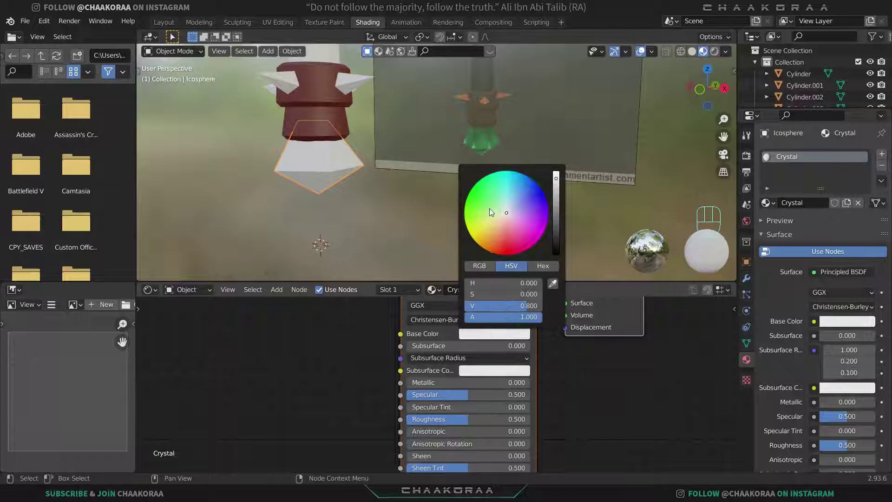
pyautogui.moveTo(489, 208)
pyautogui.mouseDown()
pyautogui.moveTo(474, 188)
pyautogui.moveTo(481, 183)
pyautogui.mouseUp()
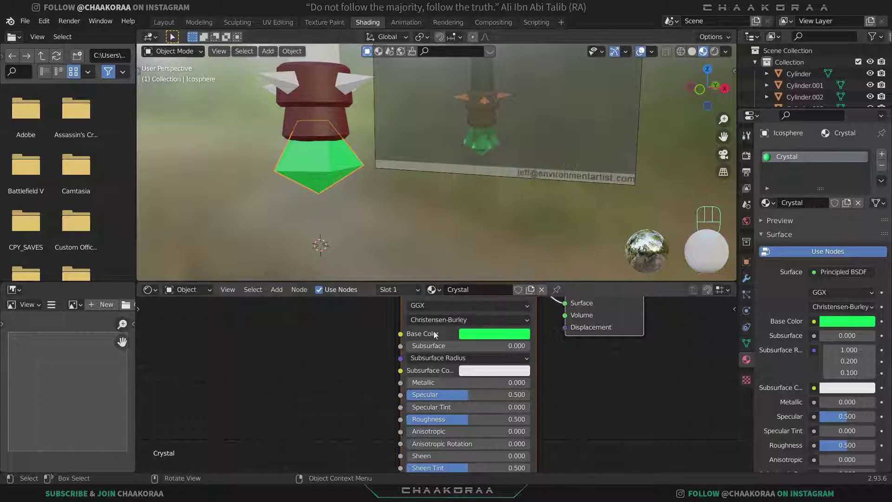
pyautogui.moveTo(495, 393); pyautogui.dragTo(493, 358, button='middle')
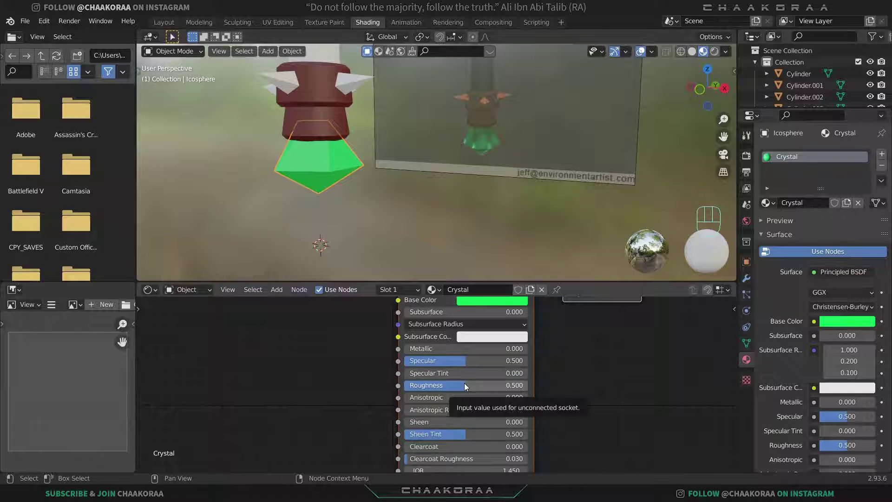
# Set the Crystal material's roughness to 0 and its metallic value to 1
pyautogui.moveTo(464, 385); pyautogui.dragTo(404, 385)
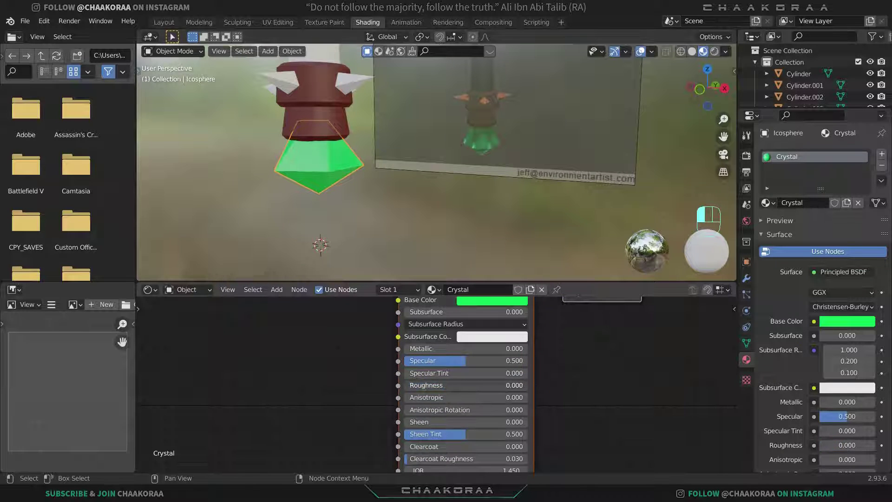
pyautogui.moveTo(409, 348); pyautogui.dragTo(527, 349)
# Create a new material for the round studs on the axe head and name it Gold
pyautogui.moveTo(347, 142); pyautogui.dragTo(360, 179, button='middle')
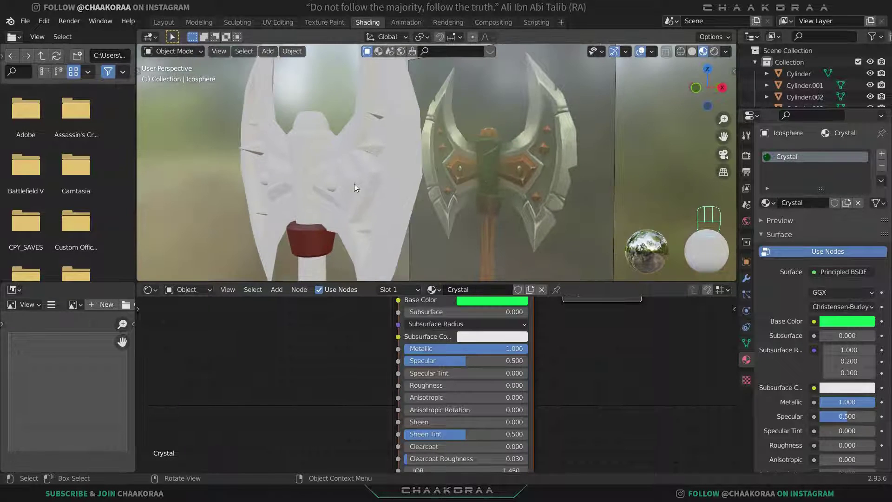
pyautogui.click(335, 183)
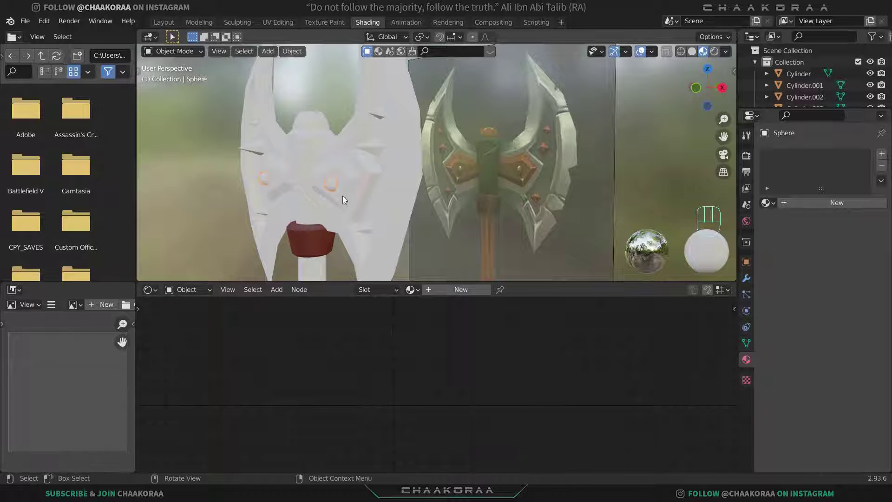
pyautogui.click(442, 291)
pyautogui.write('God')
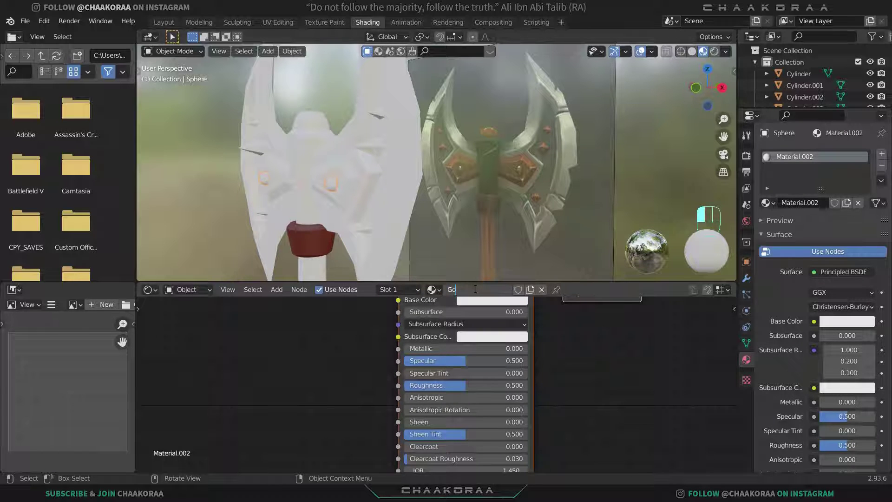
pyautogui.press('Return')
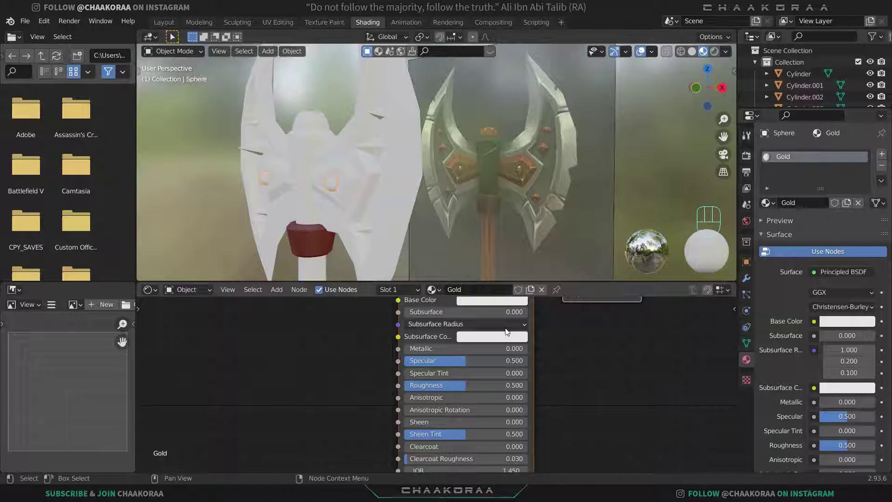
# Set the Gold material's base color to a warm golden yellow
pyautogui.moveTo(462, 302); pyautogui.dragTo(449, 362, button='middle')
pyautogui.click(477, 359)
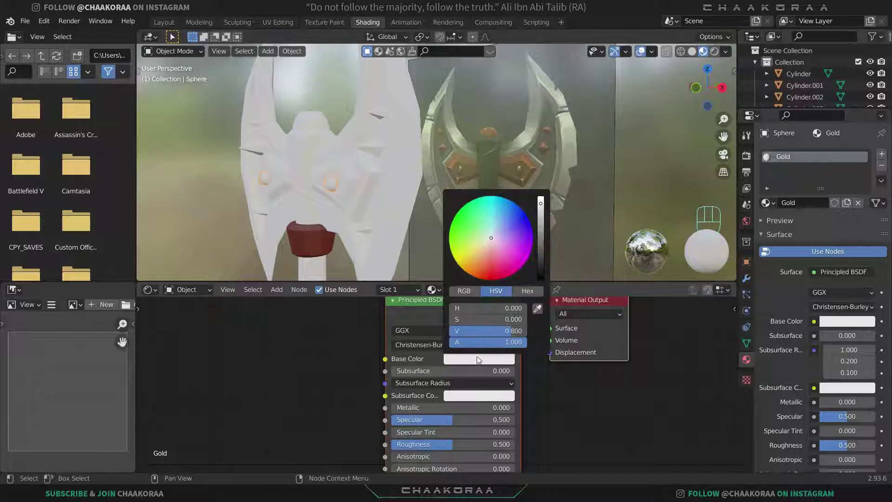
pyautogui.moveTo(485, 250); pyautogui.dragTo(470, 262)
pyautogui.moveTo(542, 209); pyautogui.dragTo(541, 209)
# Make the Gold material fully metallic at 1.000 and lower its roughness to about 0.322
pyautogui.moveTo(475, 395); pyautogui.dragTo(500, 390, button='middle')
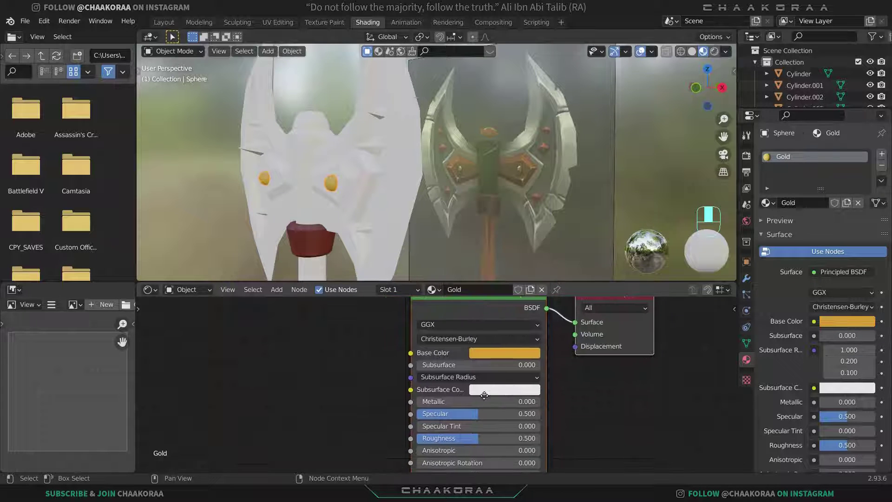
pyautogui.moveTo(450, 402); pyautogui.dragTo(515, 403)
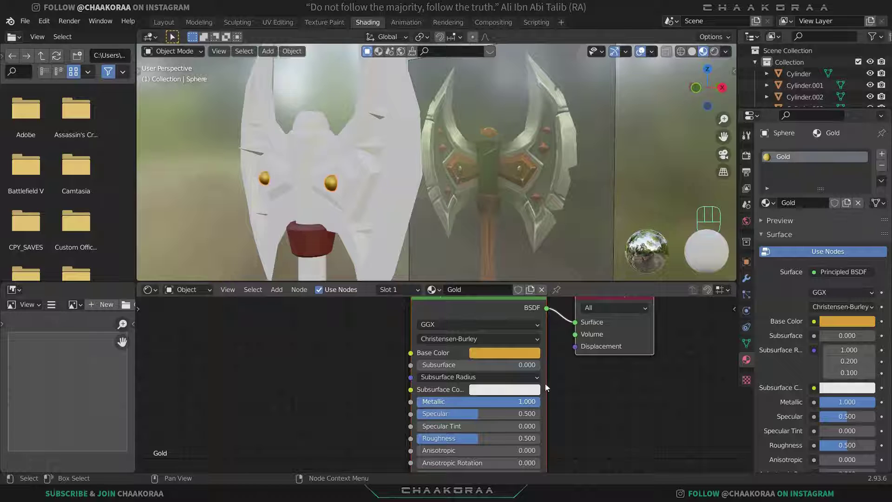
pyautogui.scroll(5, 323, 187)
pyautogui.keyDown('shift'); pyautogui.moveTo(325, 194); pyautogui.dragTo(325, 190, button='middle'); pyautogui.keyUp('shift')
pyautogui.scroll(3, 335, 191)
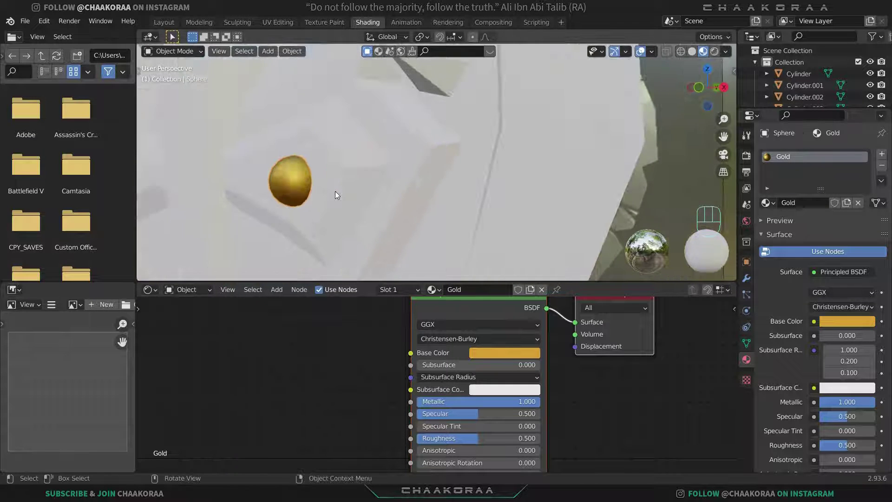
pyautogui.moveTo(473, 430); pyautogui.dragTo(472, 386, button='middle')
pyautogui.moveTo(472, 391); pyautogui.dragTo(449, 391)
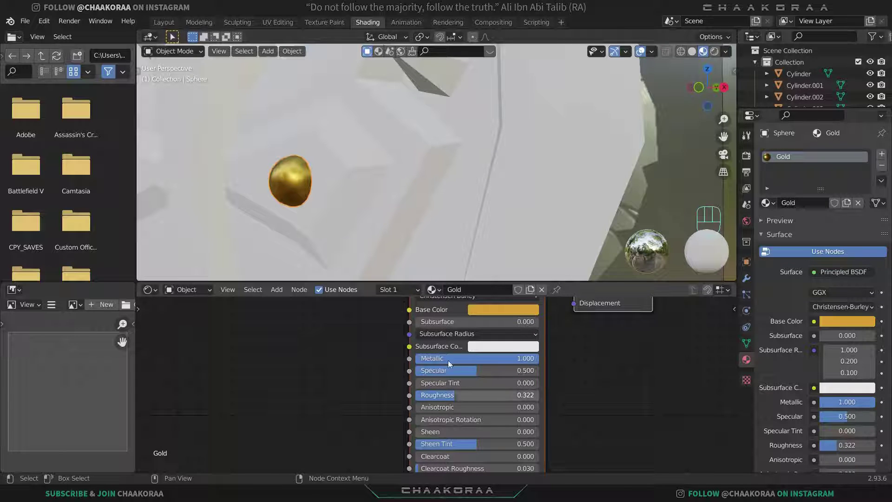
# Select the spikes on the axe blades
pyautogui.scroll(-6, 423, 210)
pyautogui.moveTo(423, 210); pyautogui.dragTo(400, 198, button='middle')
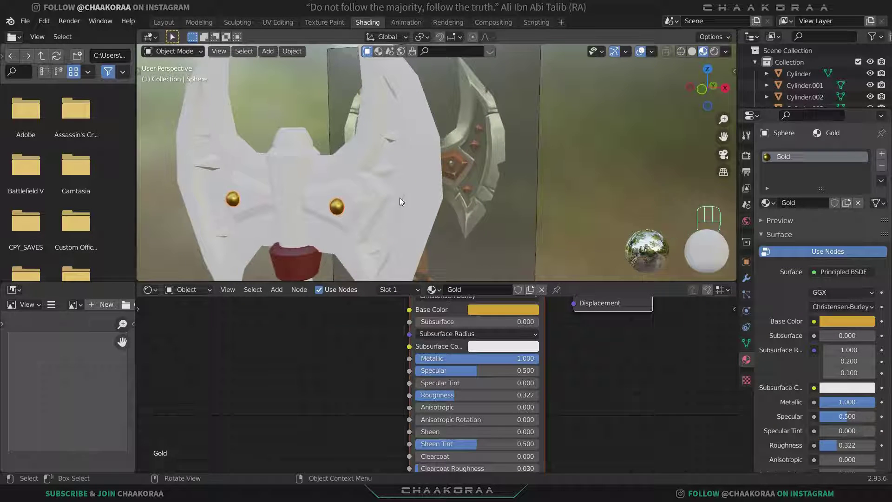
pyautogui.click(389, 141)
pyautogui.keyDown('shift'); pyautogui.click(374, 251); pyautogui.keyUp('shift')
pyautogui.keyDown('shift'); pyautogui.moveTo(373, 246); pyautogui.dragTo(392, 127, button='middle'); pyautogui.keyUp('shift')
pyautogui.keyDown('shift'); pyautogui.moveTo(362, 195); pyautogui.dragTo(373, 235, button='middle'); pyautogui.keyUp('shift')
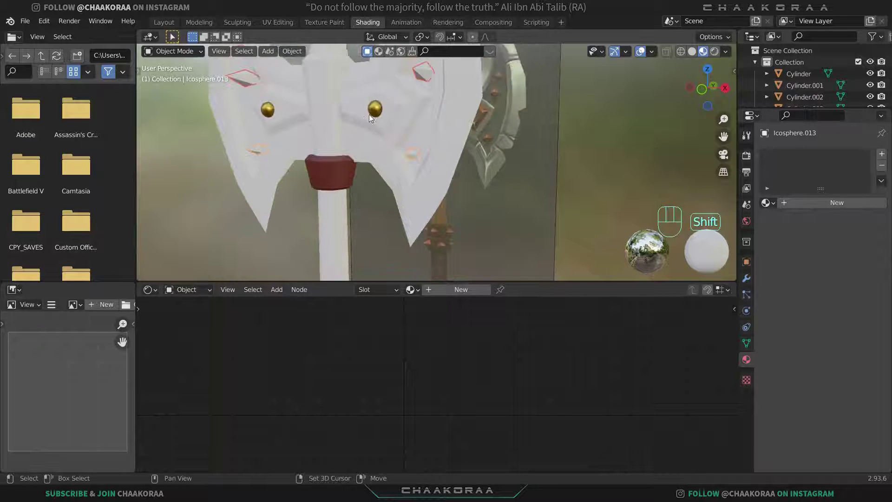
# Add the spikes around the two middle collars to the selection, leaving out the collars themselves
pyautogui.keyDown('shift'); pyautogui.scroll(-4, 377, 141); pyautogui.keyUp('shift')
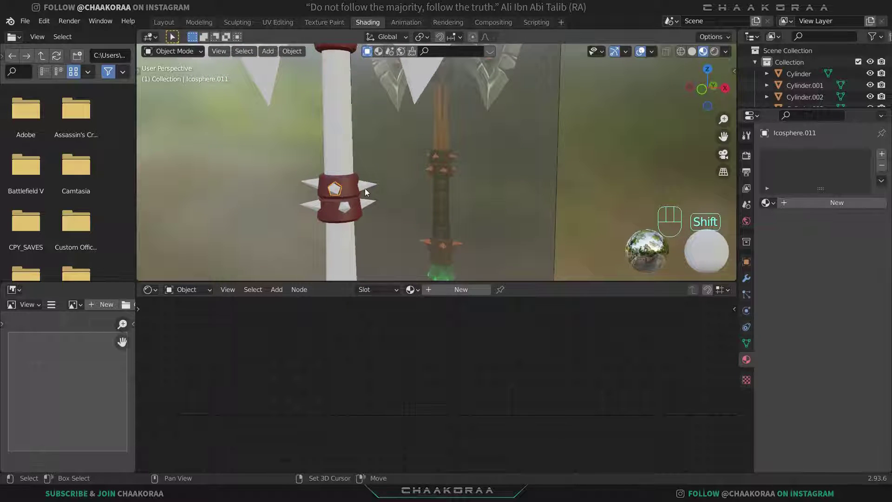
pyautogui.keyDown('shift'); pyautogui.click(366, 189); pyautogui.keyUp('shift')
pyautogui.keyDown('shift'); pyautogui.click(346, 206); pyautogui.keyUp('shift')
pyautogui.keyDown('shift'); pyautogui.click(311, 203); pyautogui.keyUp('shift')
pyautogui.keyDown('shift'); pyautogui.click(313, 184); pyautogui.keyUp('shift')
pyautogui.moveTo(340, 192); pyautogui.dragTo(247, 193, button='middle')
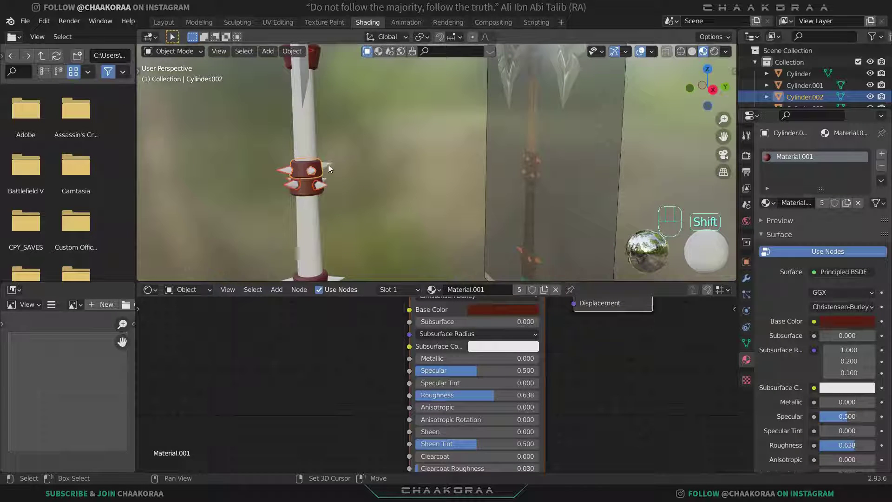
pyautogui.hotkey('ctrl', 'z')
pyautogui.keyDown('shift'); pyautogui.click(330, 171); pyautogui.keyUp('shift')
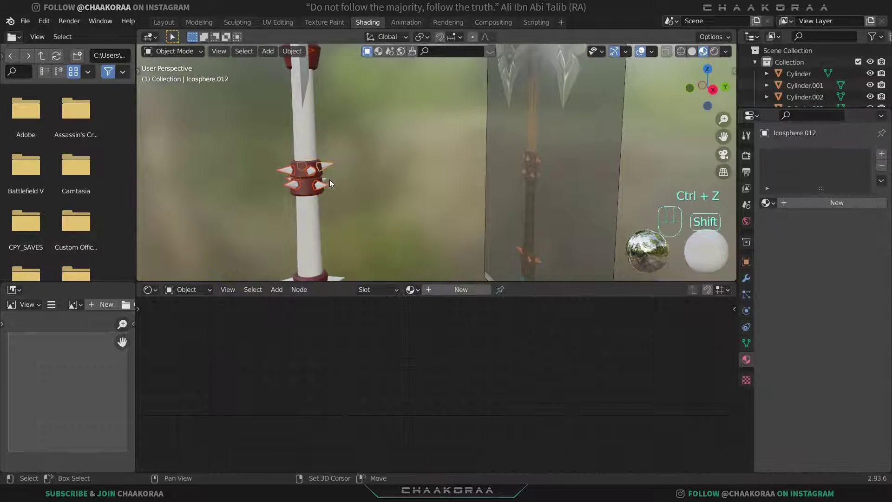
pyautogui.moveTo(330, 182); pyautogui.dragTo(357, 168, button='middle')
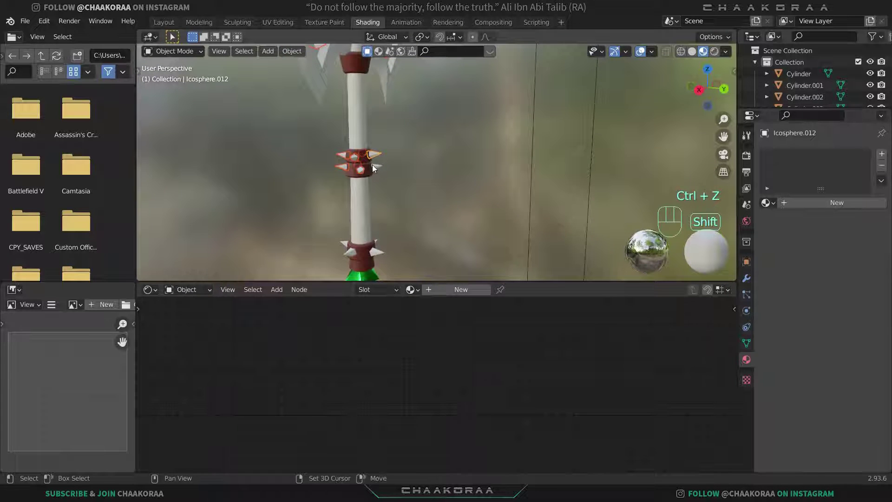
pyautogui.keyDown('shift'); pyautogui.click(368, 171); pyautogui.keyUp('shift')
pyautogui.hotkey('ctrl', 'z')
pyautogui.hotkey('ctrl', 'z')
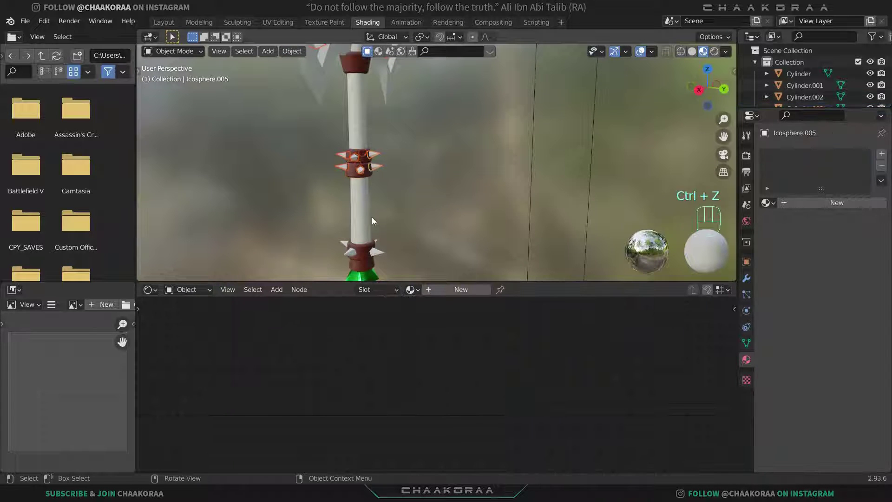
# Add the spikes around the lower collar above the pommel to the selection
pyautogui.scroll(3, 371, 216)
pyautogui.moveTo(389, 211); pyautogui.dragTo(466, 105, button='middle')
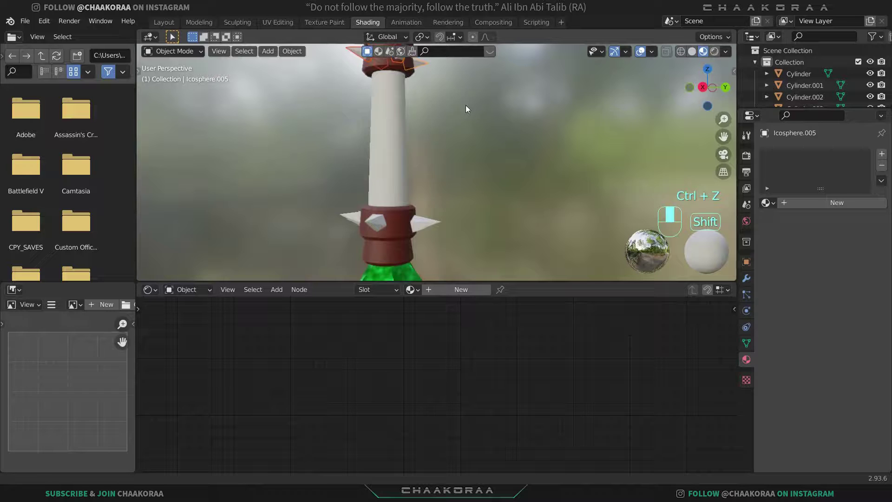
pyautogui.keyDown('shift'); pyautogui.click(429, 215); pyautogui.keyUp('shift')
pyautogui.keyDown('shift'); pyautogui.click(384, 221); pyautogui.keyUp('shift')
pyautogui.moveTo(358, 216)
pyautogui.mouseDown(button='middle')
pyautogui.moveTo(371, 191)
pyautogui.moveTo(334, 207)
pyautogui.moveTo(355, 223)
pyautogui.mouseUp(button='middle')
pyautogui.keyDown('shift'); pyautogui.click(352, 226); pyautogui.keyUp('shift')
pyautogui.scroll(-5, 397, 157)
pyautogui.moveTo(433, 76); pyautogui.dragTo(440, 113, button='middle')
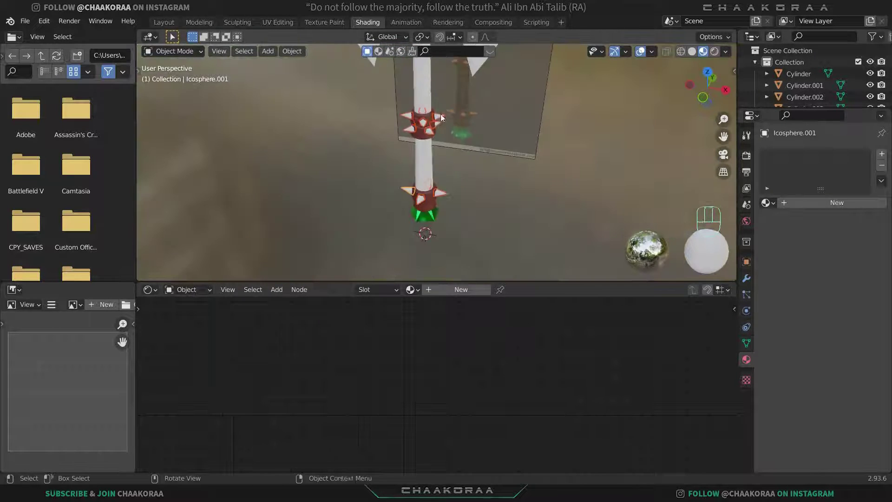
# Link the Gold material from the round stud to all the selected spikes, and clear the selection
pyautogui.keyDown('shift'); pyautogui.moveTo(452, 56); pyautogui.dragTo(434, 125, button='middle'); pyautogui.keyUp('shift')
pyautogui.scroll(5, 424, 172)
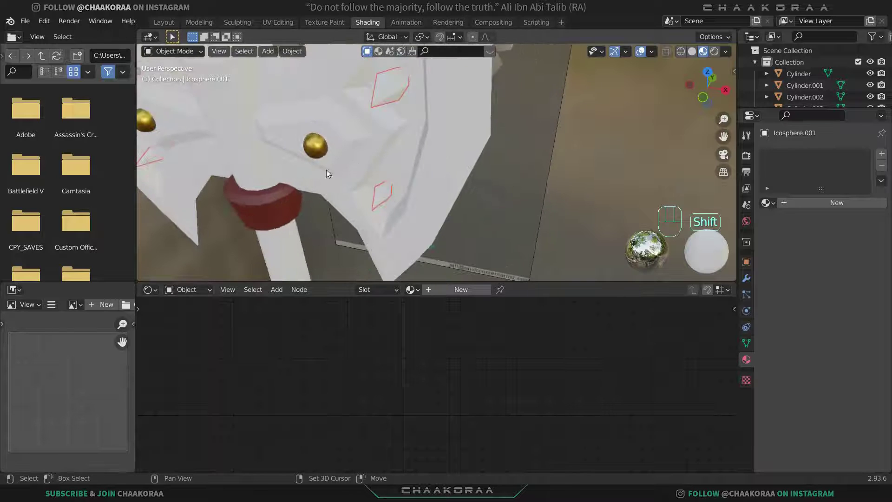
pyautogui.keyDown('shift'); pyautogui.click(311, 152); pyautogui.keyUp('shift')
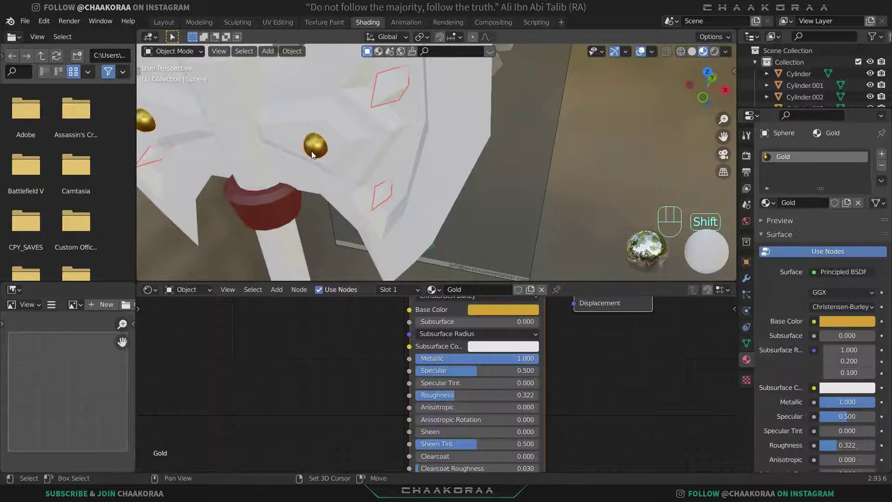
pyautogui.hotkey('ctrl', 'l')
pyautogui.click(354, 180)
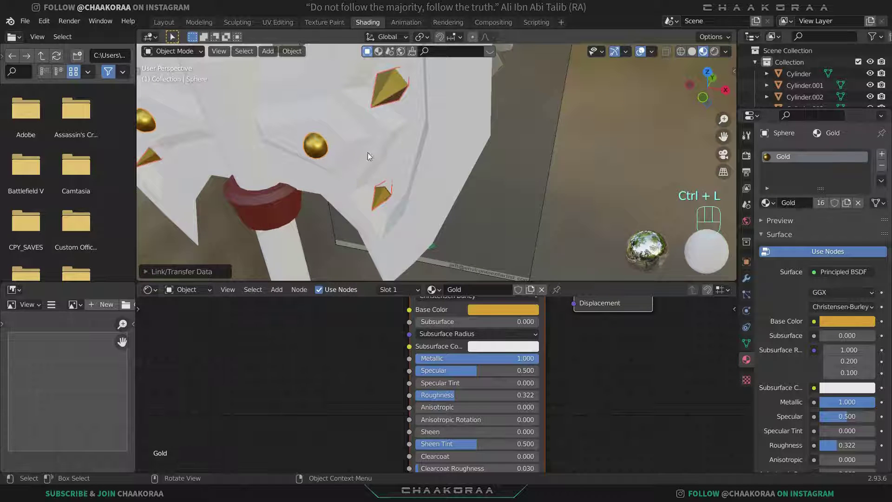
pyautogui.scroll(-4, 409, 152)
pyautogui.click(586, 147)
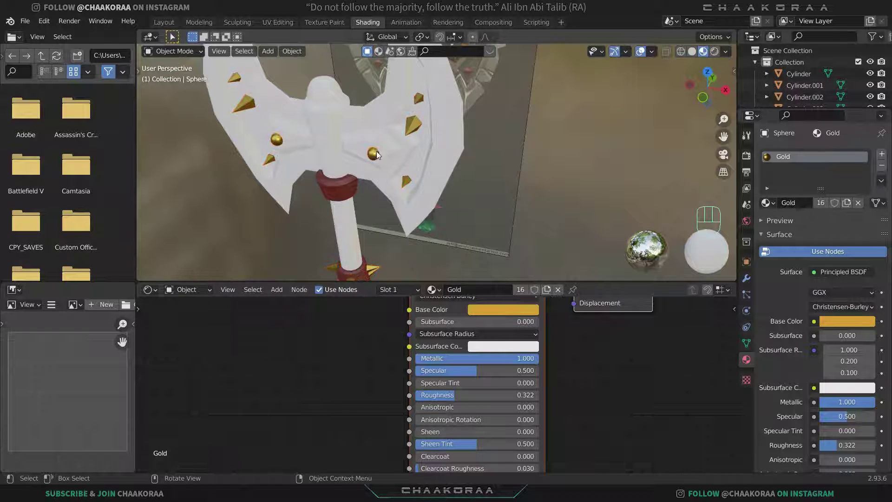
# Create a new material for the central sleeve between the axe blades and name it Leather-Green
pyautogui.moveTo(377, 152); pyautogui.dragTo(421, 204, button='middle')
pyautogui.scroll(4, 328, 107)
pyautogui.scroll(-2, 438, 156)
pyautogui.scroll(-2, 438, 158)
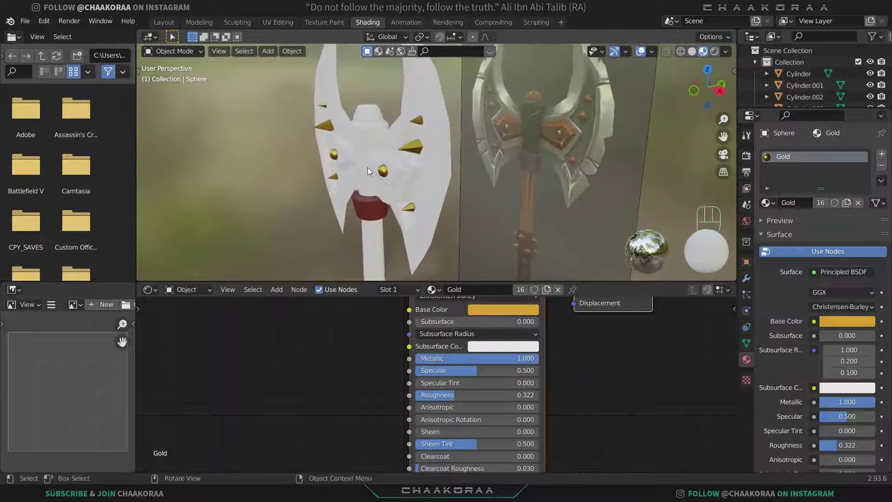
pyautogui.click(382, 146)
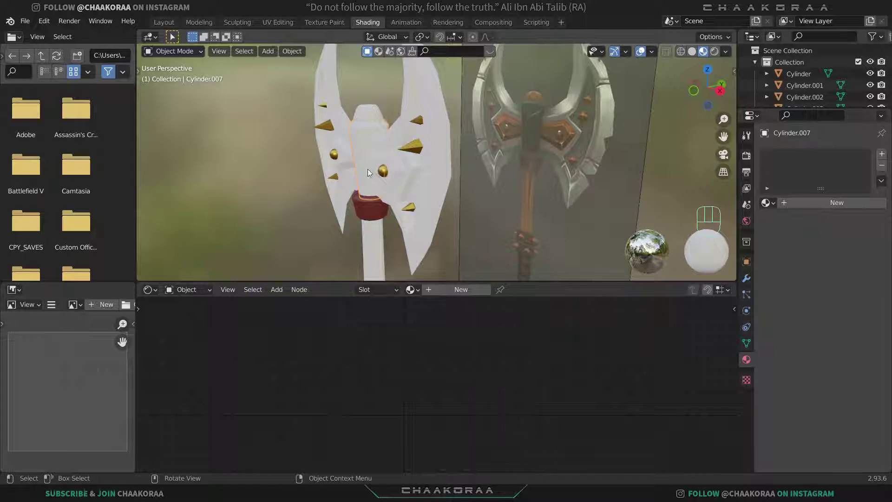
pyautogui.click(414, 289)
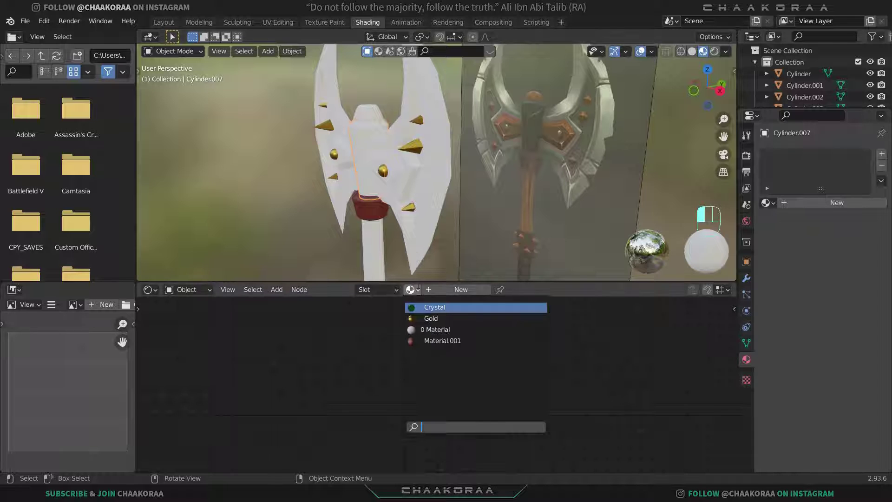
pyautogui.click(453, 290)
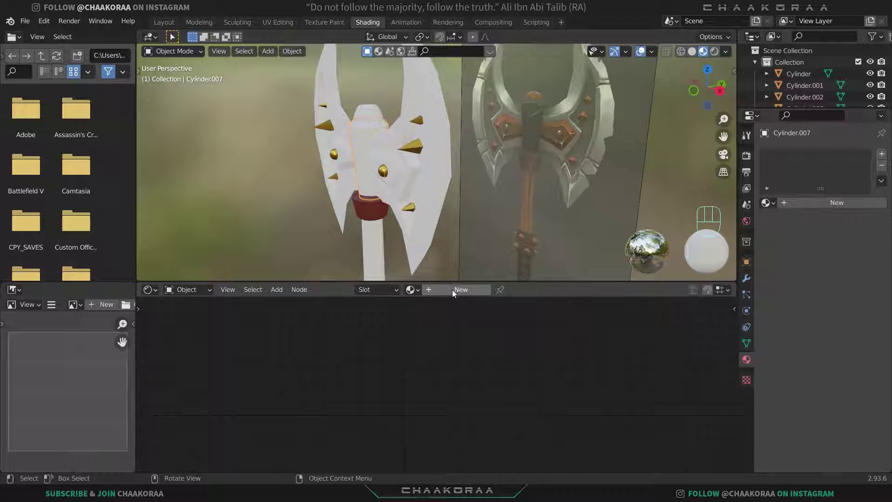
pyautogui.click(453, 289)
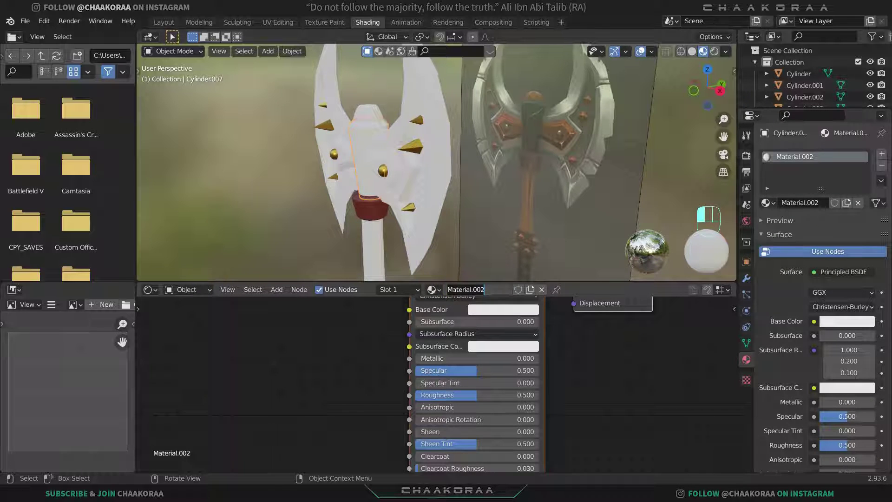
pyautogui.write('L')
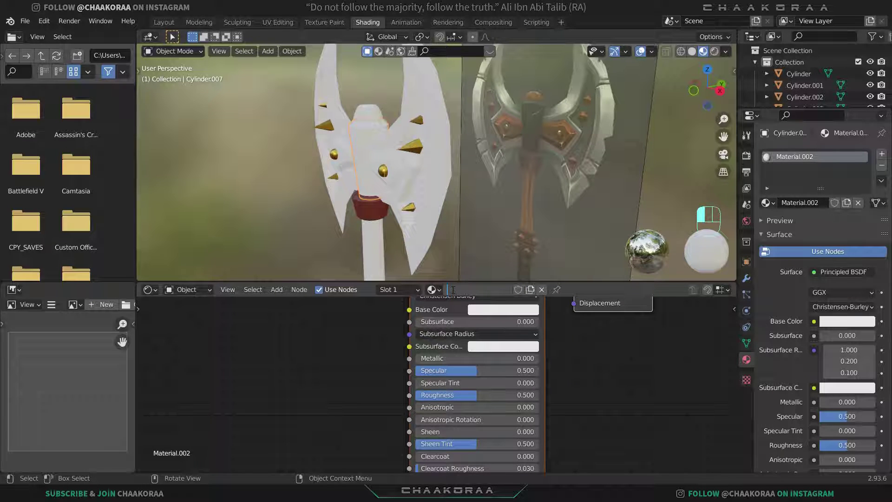
pyautogui.write('eathrt')
pyautogui.press('BackSpace')
pyautogui.press('BackSpace')
pyautogui.write('er')
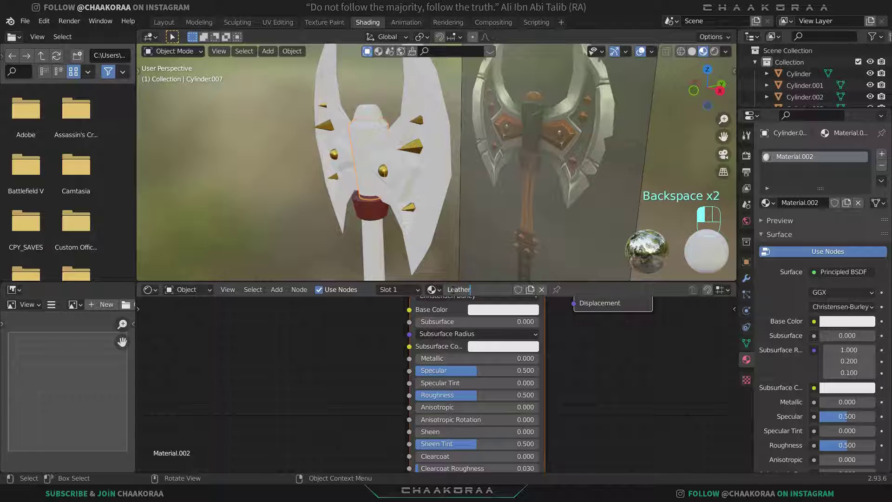
pyautogui.write('-Green')
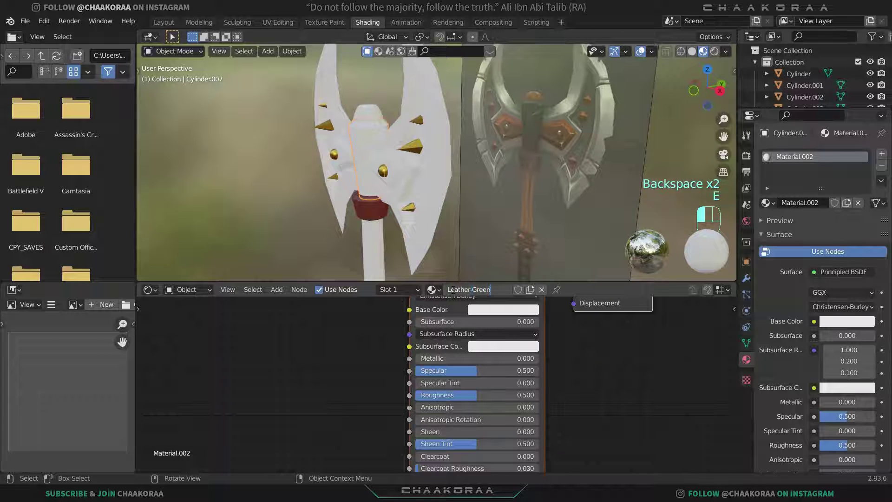
pyautogui.press('Return')
# Set the Leather-Green material's base color to dark green and raise its roughness to about 0.831
pyautogui.click(502, 311)
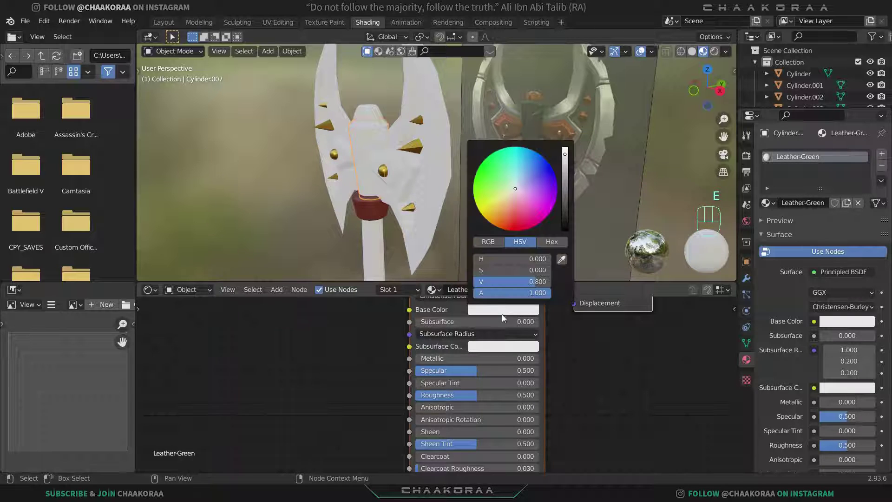
pyautogui.moveTo(509, 185); pyautogui.dragTo(481, 174)
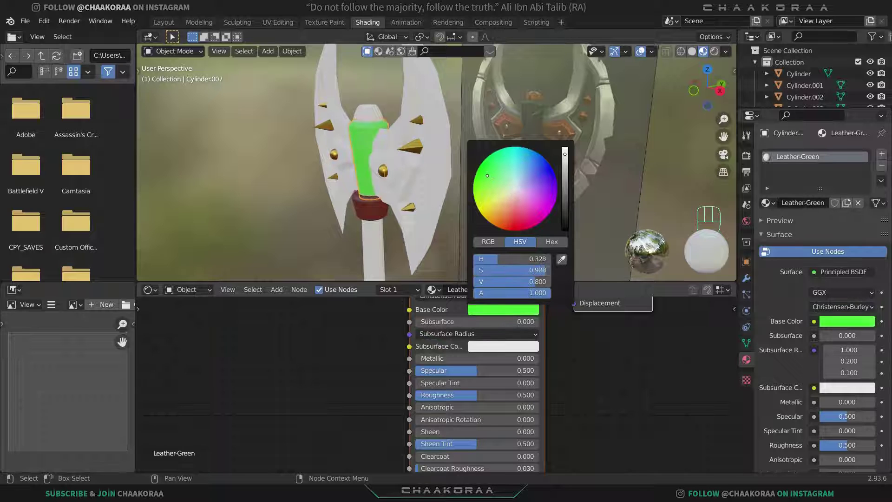
pyautogui.moveTo(569, 158); pyautogui.dragTo(560, 212)
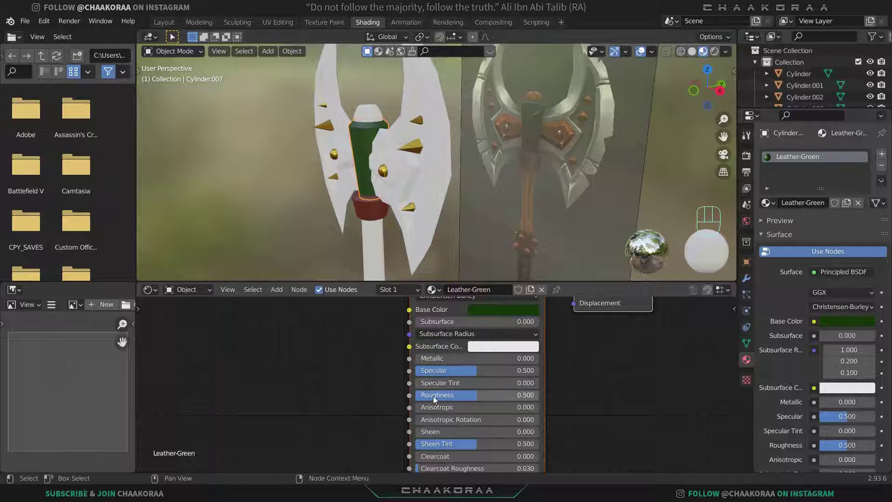
pyautogui.moveTo(433, 395); pyautogui.dragTo(477, 395)
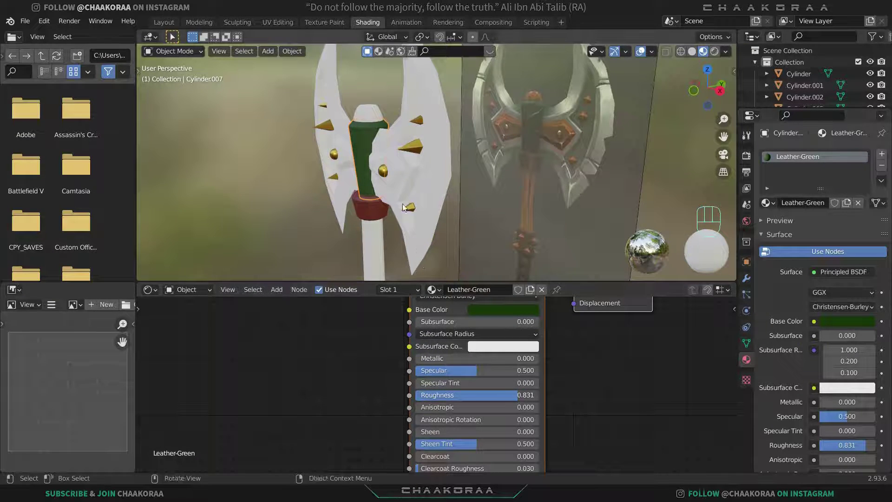
# Create a new material for the double axe blade and name it Blade
pyautogui.moveTo(423, 198); pyautogui.dragTo(470, 208, button='middle')
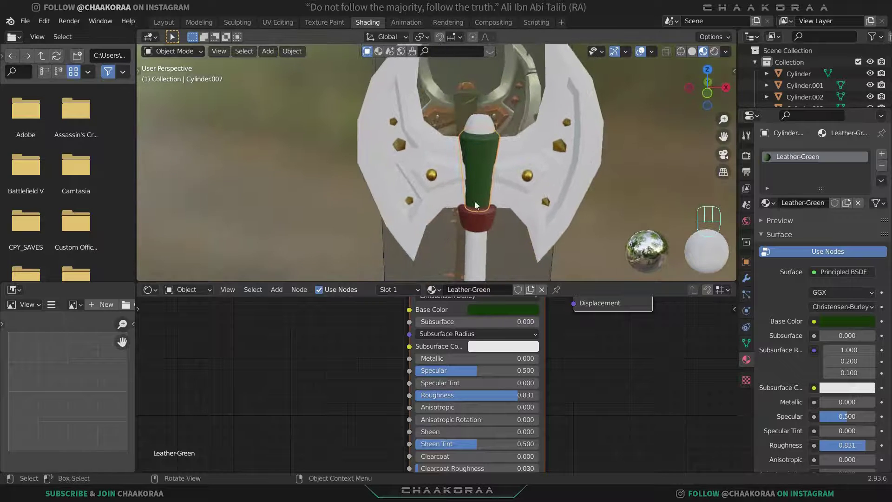
pyautogui.scroll(-1, 507, 169)
pyautogui.scroll(-2, 507, 169)
pyautogui.keyDown('shift'); pyautogui.moveTo(473, 174); pyautogui.dragTo(375, 209, button='middle'); pyautogui.keyUp('shift')
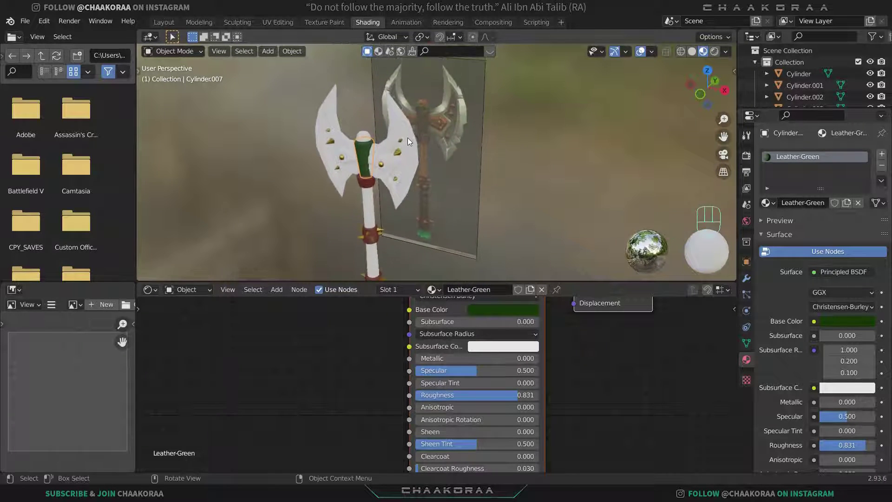
pyautogui.scroll(4, 408, 138)
pyautogui.click(391, 156)
pyautogui.click(458, 289)
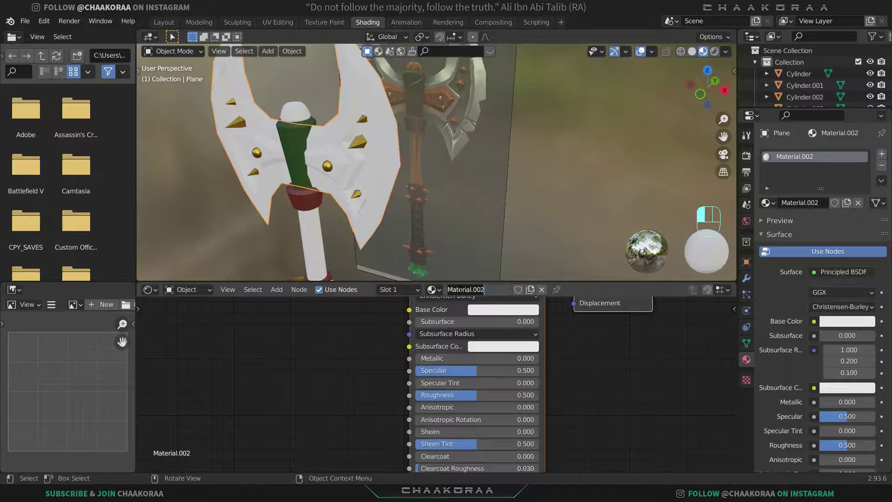
pyautogui.write('Blade')
pyautogui.press('Return')
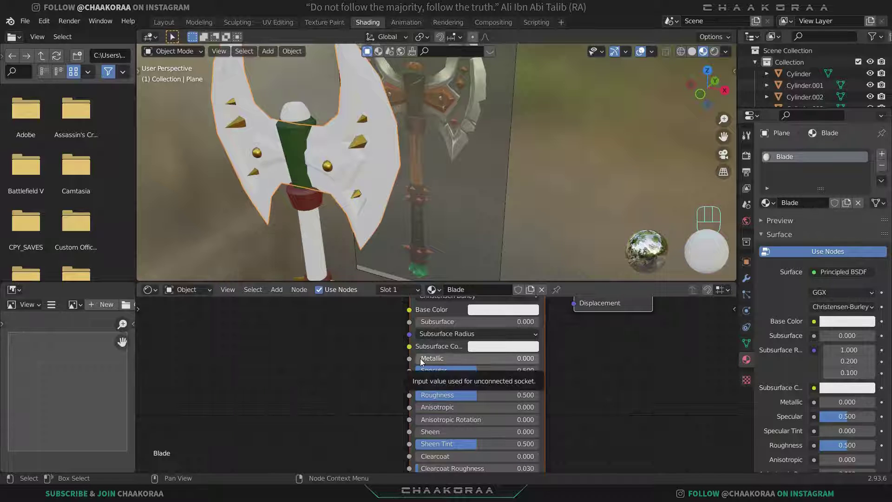
# Set the Blade material's metallic value to 1.000 and its roughness to about 0.344
pyautogui.moveTo(420, 358); pyautogui.dragTo(534, 358)
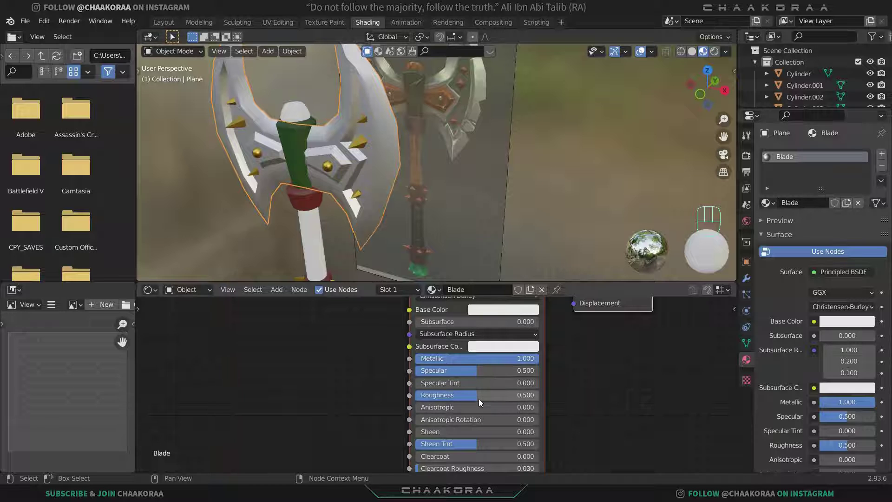
pyautogui.moveTo(477, 398); pyautogui.dragTo(459, 398)
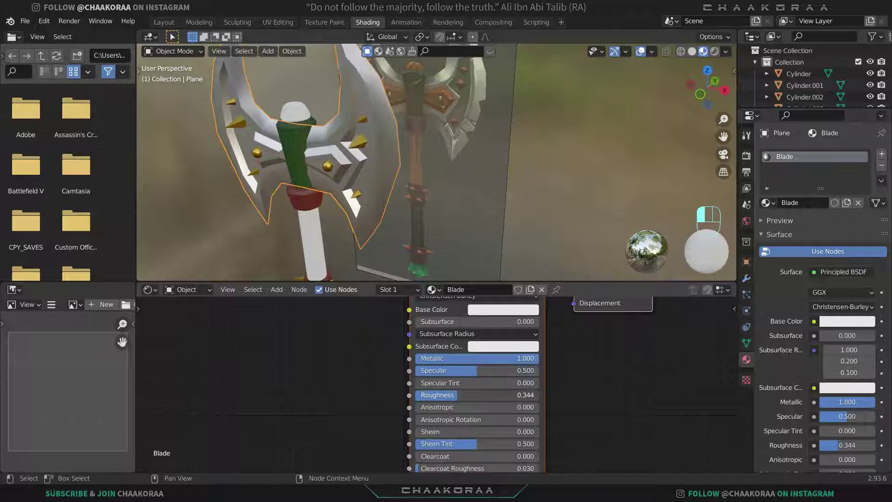
pyautogui.moveTo(388, 212); pyautogui.dragTo(419, 139, button='middle')
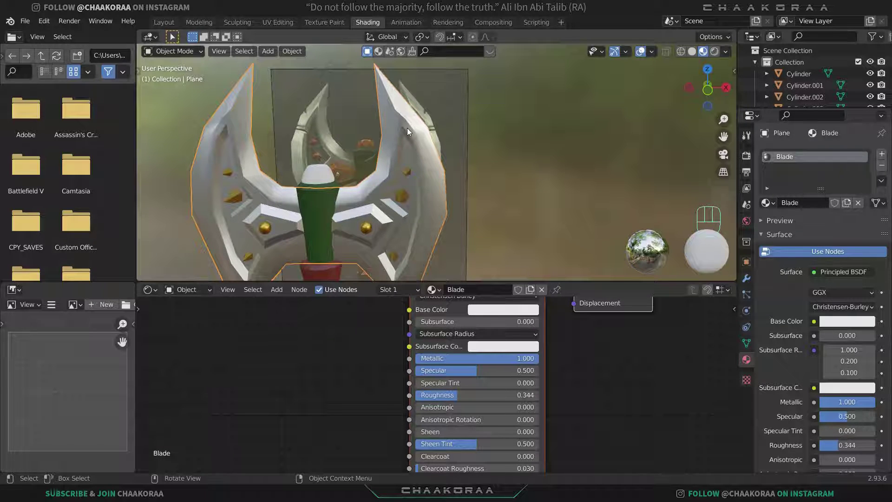
# Select the edge loop along the blade's inner bevel in the mesh and shift it slightly along the Y axis
pyautogui.press('Tab')
pyautogui.scroll(5, 408, 138)
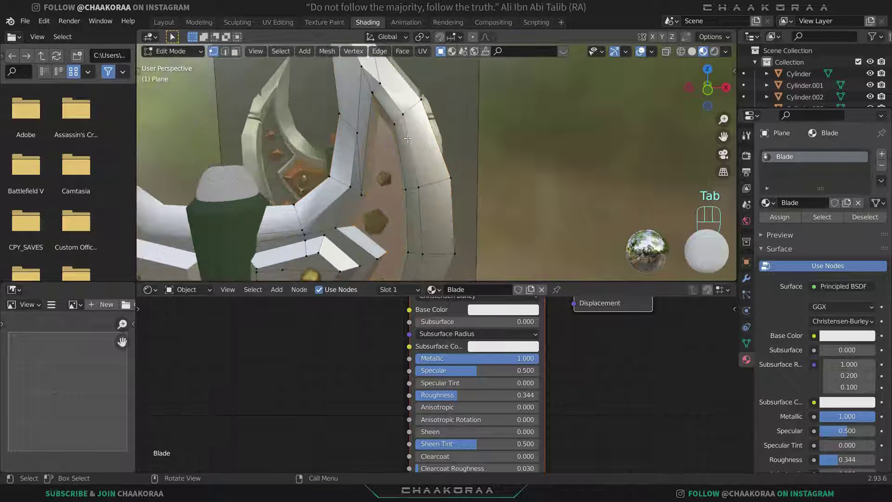
pyautogui.keyDown('alt'); pyautogui.click(397, 109); pyautogui.keyUp('alt')
pyautogui.scroll(-2, 427, 190)
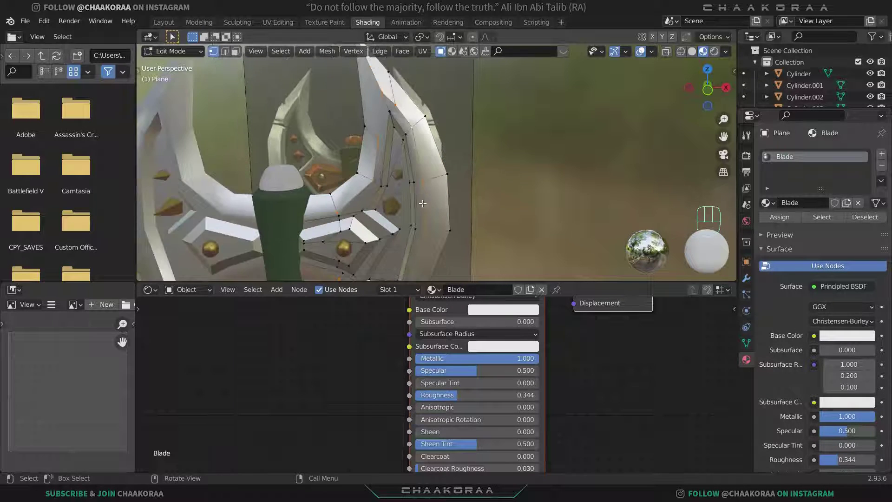
pyautogui.keyDown('shift'); pyautogui.moveTo(422, 203); pyautogui.dragTo(464, 164, button='middle'); pyautogui.keyUp('shift')
pyautogui.press('g')
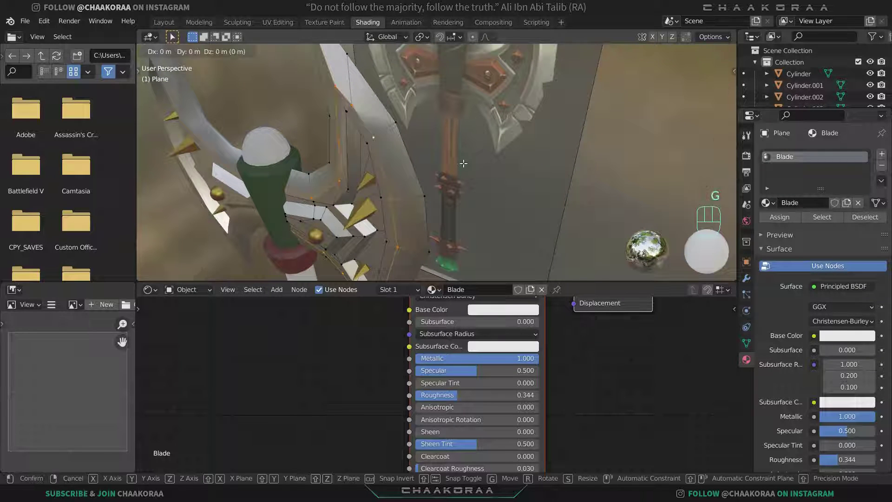
pyautogui.press('y')
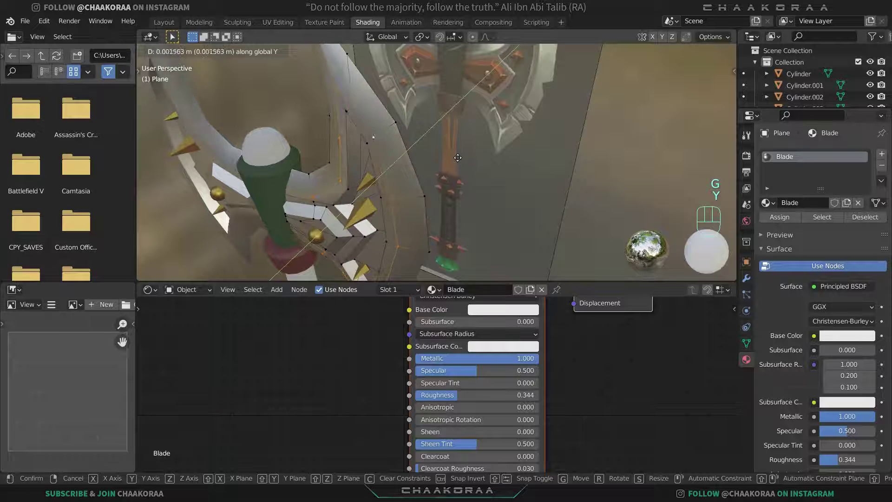
pyautogui.click(456, 158)
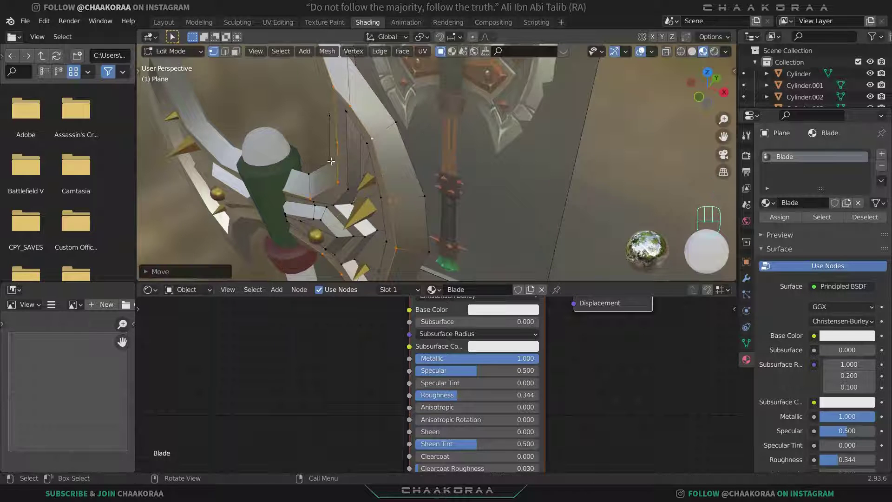
pyautogui.moveTo(456, 159); pyautogui.dragTo(474, 266, button='middle')
pyautogui.press('Tab')
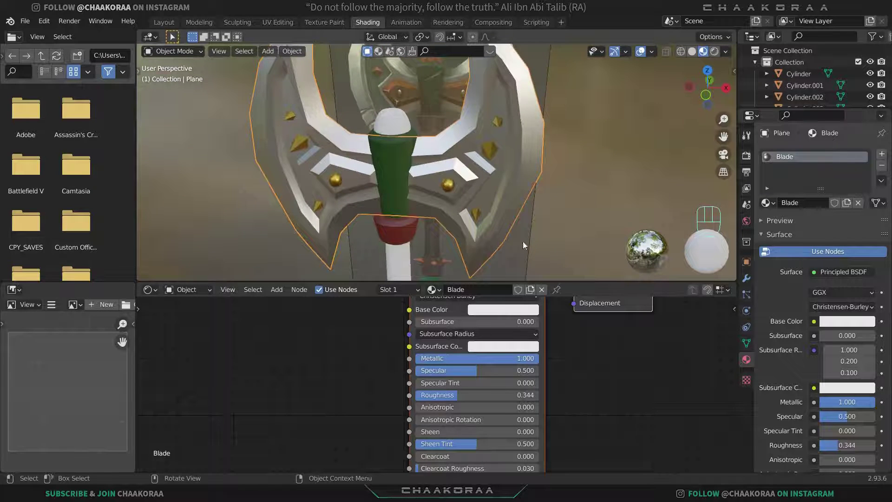
# Darken the Blade material's base color to a light gray
pyautogui.moveTo(522, 245); pyautogui.dragTo(458, 258, button='middle')
pyautogui.moveTo(458, 258); pyautogui.dragTo(504, 218, button='middle')
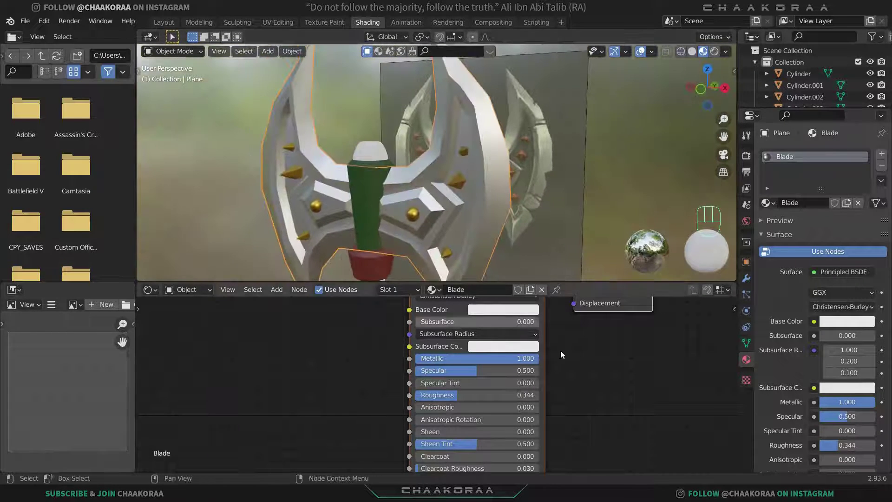
pyautogui.moveTo(561, 353); pyautogui.dragTo(552, 384, button='middle')
pyautogui.click(480, 339)
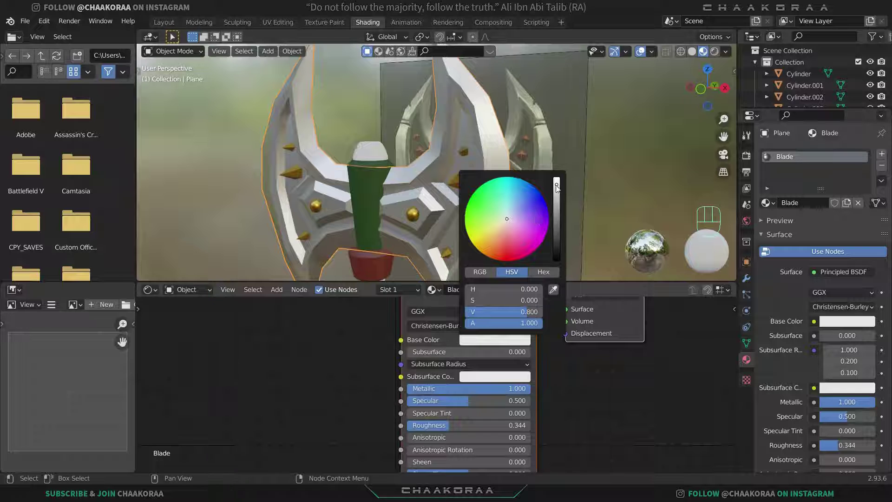
pyautogui.moveTo(556, 187); pyautogui.dragTo(556, 196)
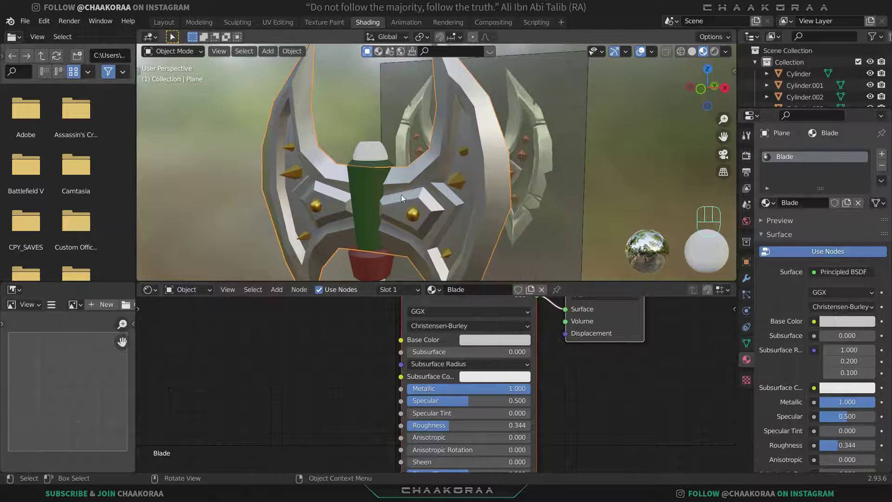
# Assign the existing dark red Material.001 to the lower handle grip between the two spiked collars
pyautogui.moveTo(401, 194); pyautogui.dragTo(418, 144, button='middle')
pyautogui.scroll(-3, 417, 145)
pyautogui.keyDown('shift'); pyautogui.moveTo(407, 260); pyautogui.dragTo(454, 213, button='middle'); pyautogui.keyUp('shift')
pyautogui.click(454, 213)
pyautogui.scroll(2, 474, 226)
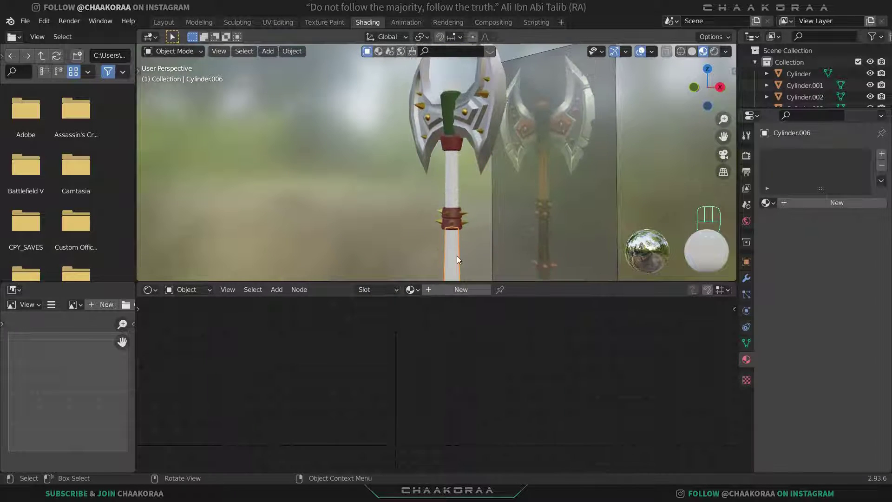
pyautogui.click(454, 182)
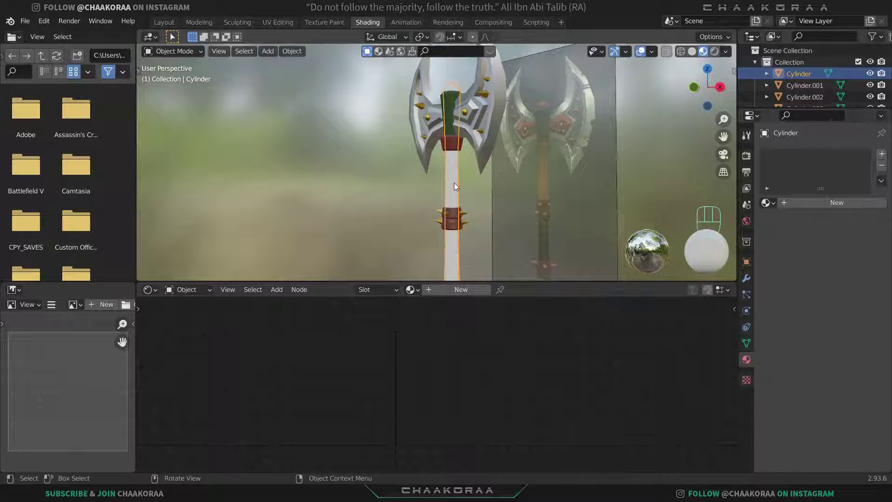
pyautogui.keyDown('shift'); pyautogui.moveTo(476, 196); pyautogui.dragTo(459, 257, button='middle'); pyautogui.keyUp('shift')
pyautogui.click(478, 202)
pyautogui.click(411, 290)
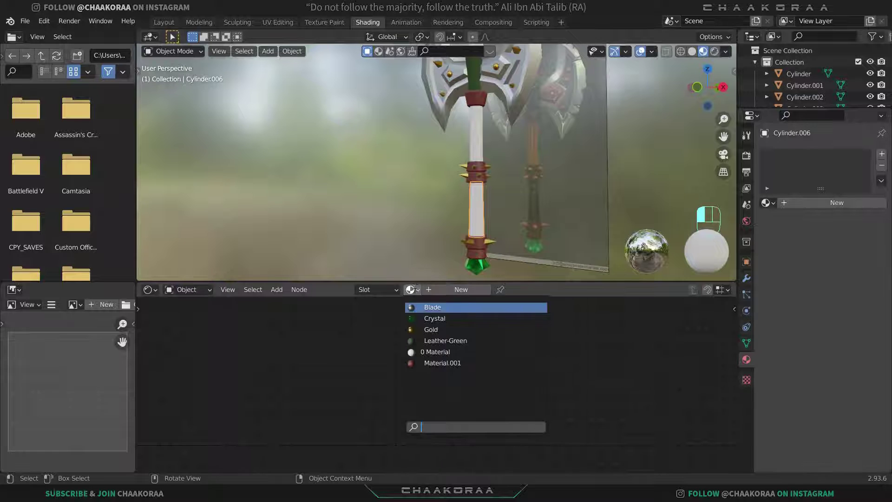
pyautogui.click(425, 364)
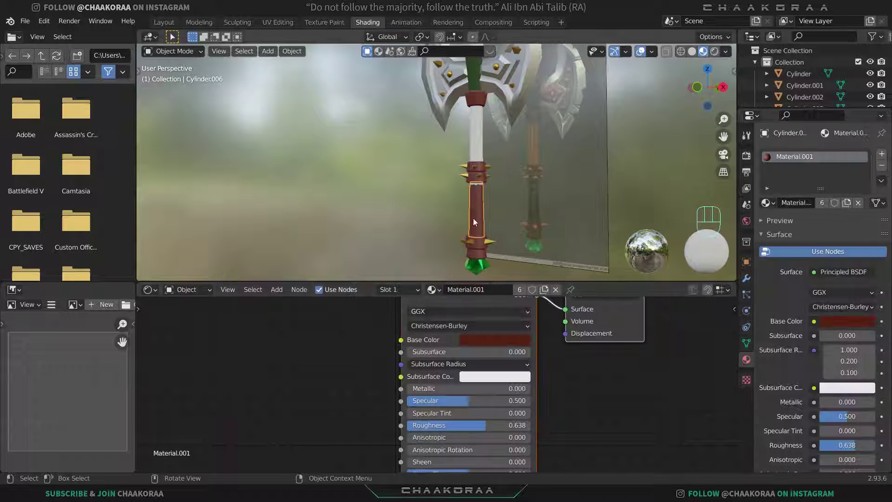
# Move the lower grip's top vertices up about 0.029 m along Z into the spiked collar to close the gap
pyautogui.moveTo(498, 196); pyautogui.dragTo(451, 193, button='middle')
pyautogui.moveTo(491, 169); pyautogui.dragTo(424, 173, button='middle')
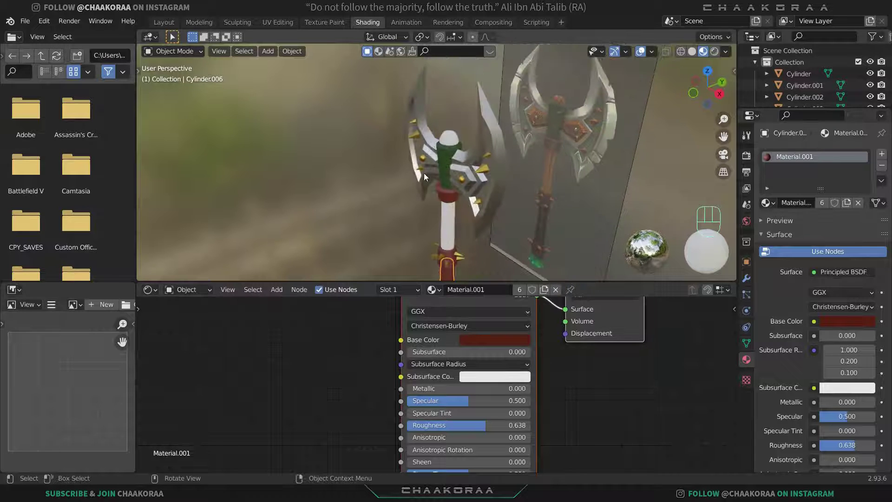
pyautogui.moveTo(472, 192); pyautogui.dragTo(484, 171, button='middle')
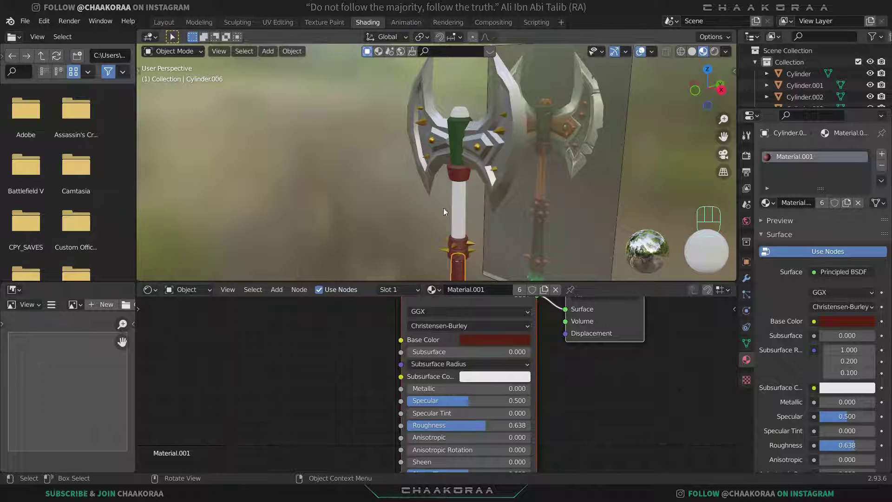
pyautogui.scroll(4, 483, 230)
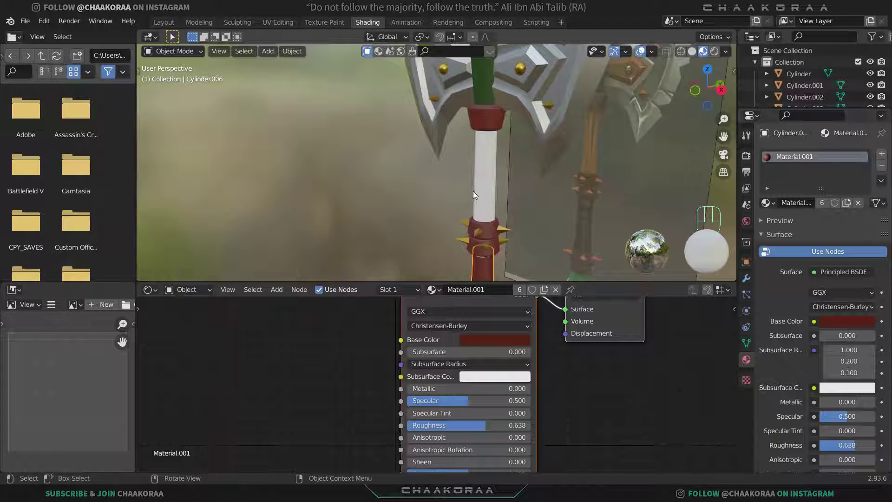
pyautogui.keyDown('shift'); pyautogui.moveTo(473, 191); pyautogui.dragTo(389, 127, button='middle'); pyautogui.keyUp('shift')
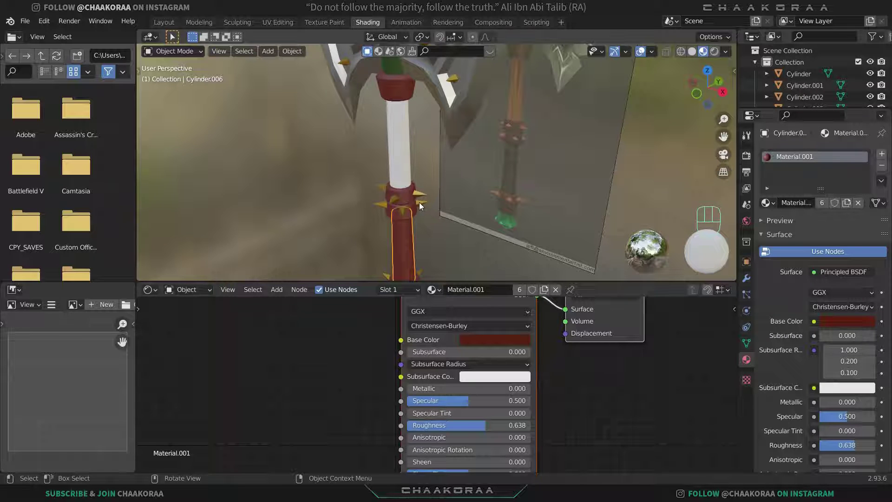
pyautogui.moveTo(413, 215)
pyautogui.mouseDown(button='middle')
pyautogui.moveTo(436, 187)
pyautogui.moveTo(426, 188)
pyautogui.moveTo(427, 211)
pyautogui.mouseUp(button='middle')
pyautogui.scroll(4, 426, 188)
pyautogui.keyDown('shift'); pyautogui.moveTo(427, 179); pyautogui.dragTo(426, 194, button='middle'); pyautogui.keyUp('shift')
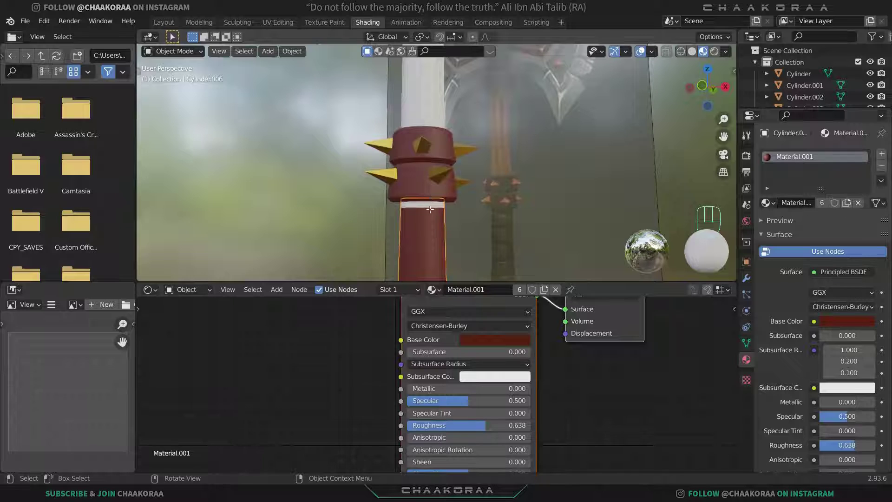
pyautogui.press('Tab')
pyautogui.hotkey('alt', 'z')
pyautogui.moveTo(486, 149); pyautogui.dragTo(377, 231)
pyautogui.hotkey('alt', 'z')
pyautogui.press('g')
pyautogui.press('z')
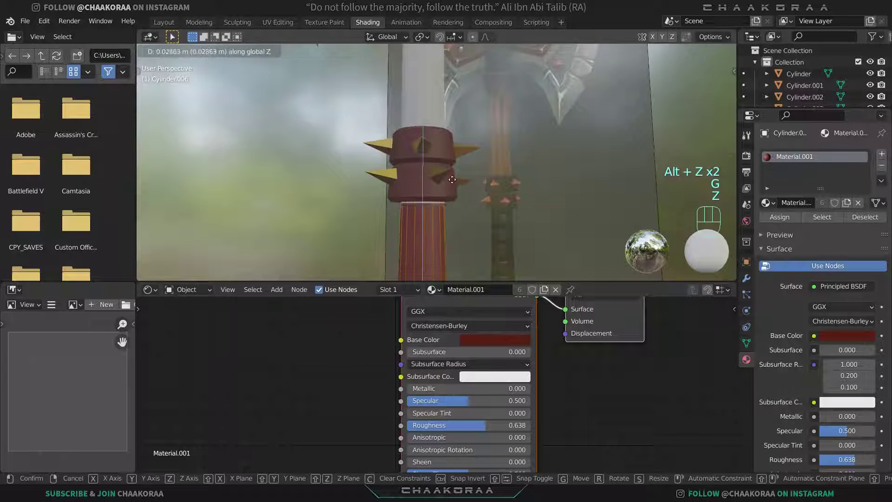
pyautogui.click(452, 180)
pyautogui.press('Tab')
pyautogui.scroll(-3, 451, 180)
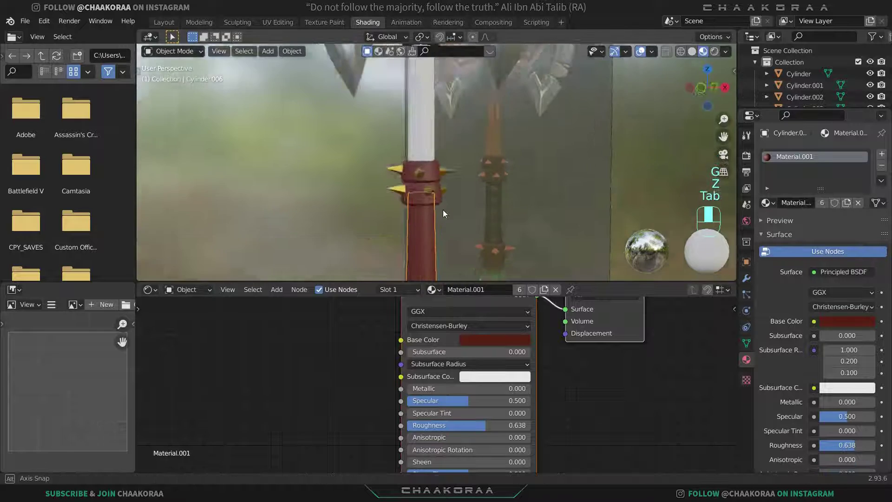
# Select the lower grip, switch to the Texture Paint workspace, and set the texture slot mode to Single Image
pyautogui.moveTo(437, 219); pyautogui.dragTo(407, 131, button='middle')
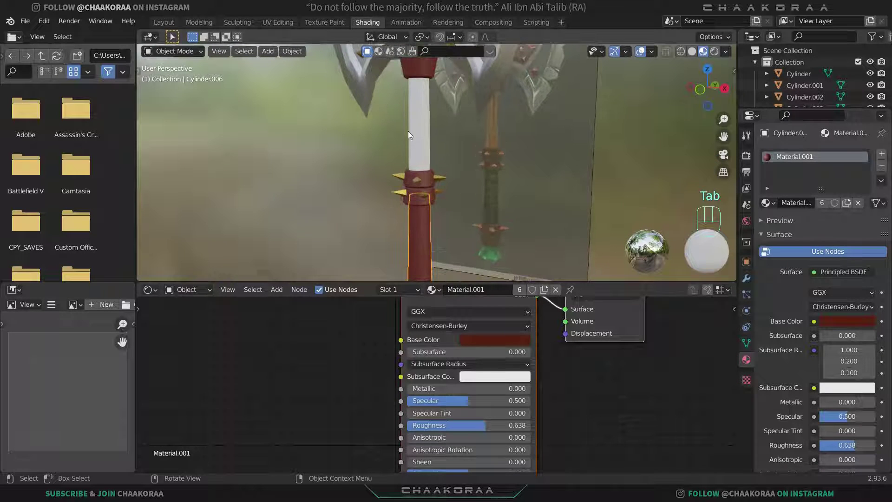
pyautogui.click(427, 233)
pyautogui.click(427, 233)
pyautogui.click(322, 22)
pyautogui.scroll(5, 538, 207)
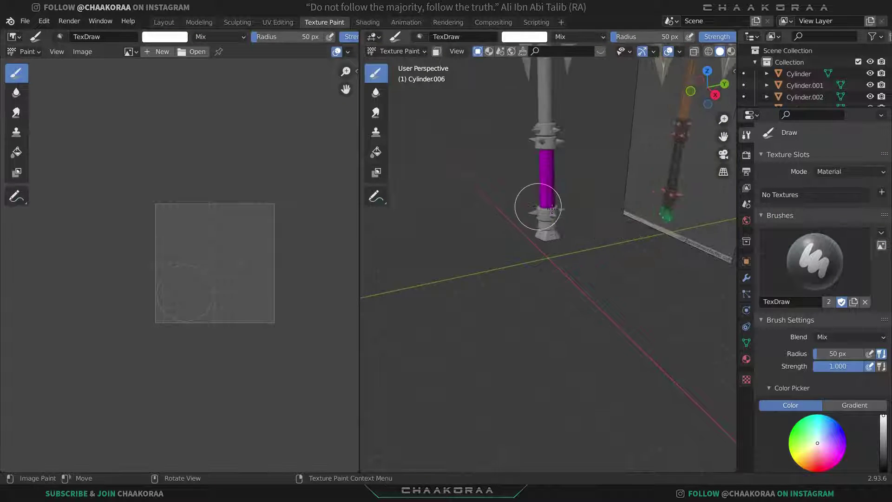
pyautogui.moveTo(556, 198); pyautogui.dragTo(580, 186, button='middle')
pyautogui.keyDown('shift'); pyautogui.moveTo(575, 179); pyautogui.dragTo(493, 244, button='middle'); pyautogui.keyUp('shift')
pyautogui.scroll(4, 478, 269)
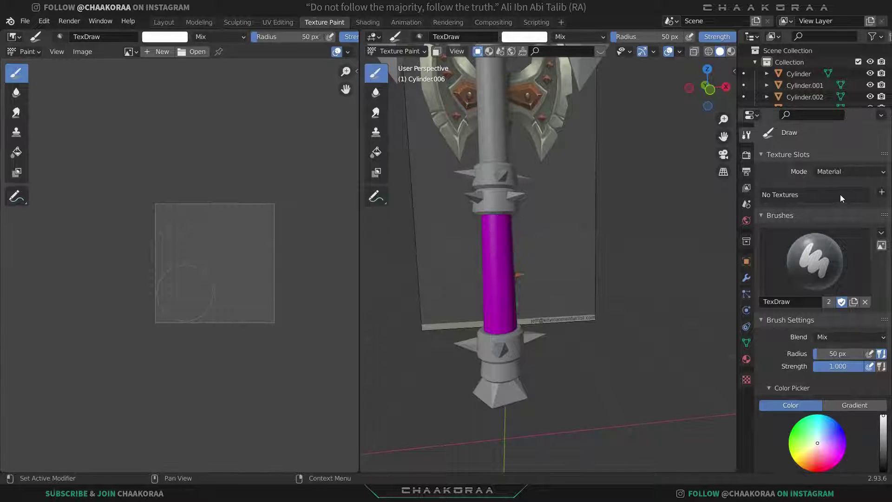
pyautogui.click(874, 173)
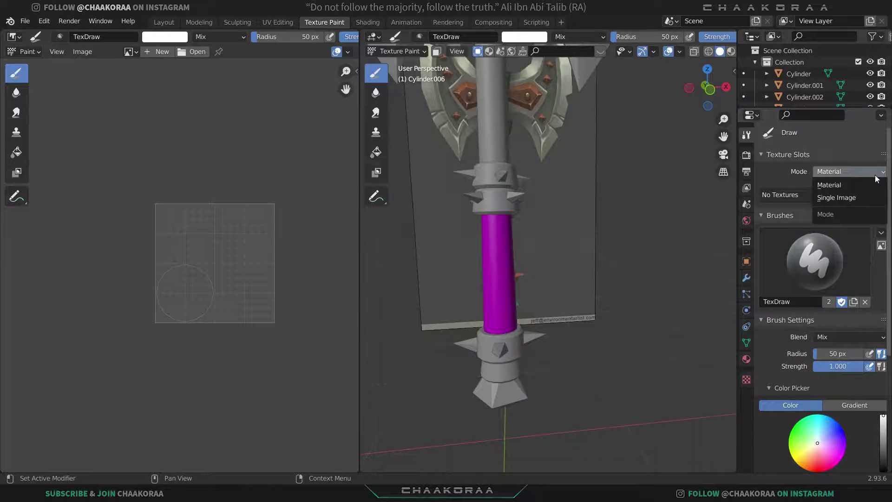
pyautogui.click(845, 197)
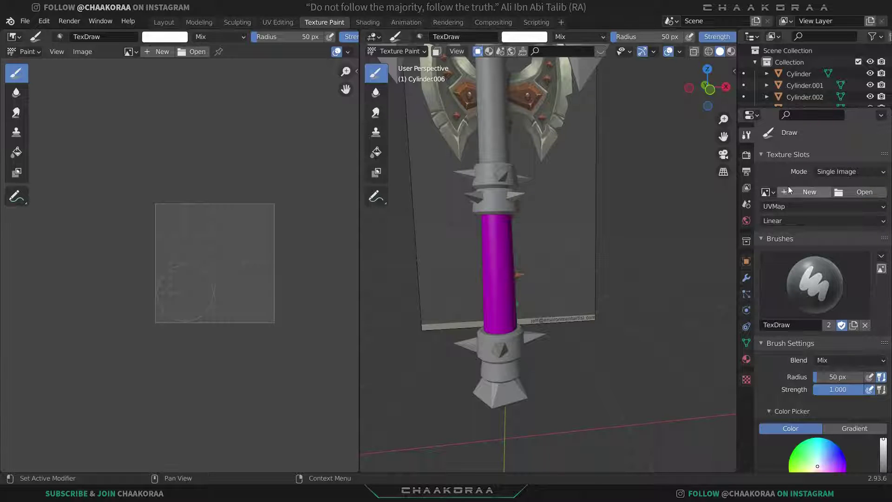
# Start a new image for the texture slot and name it Handle
pyautogui.click(796, 191)
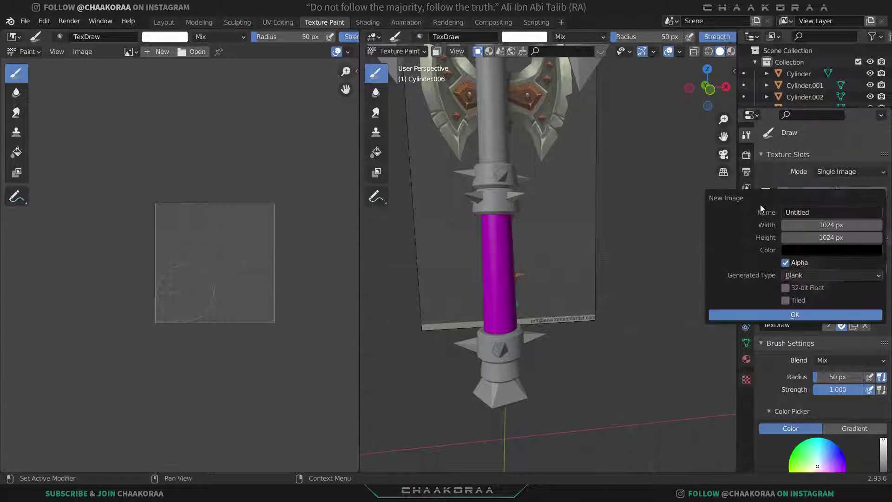
pyautogui.click(817, 213)
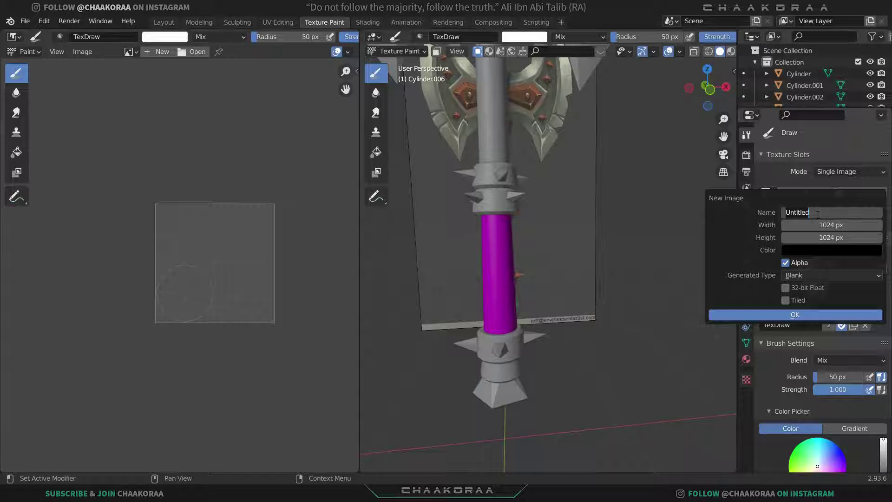
pyautogui.write('Handle')
pyautogui.press('Return')
# Give the new image a dark brown fill color and create it
pyautogui.click(827, 251)
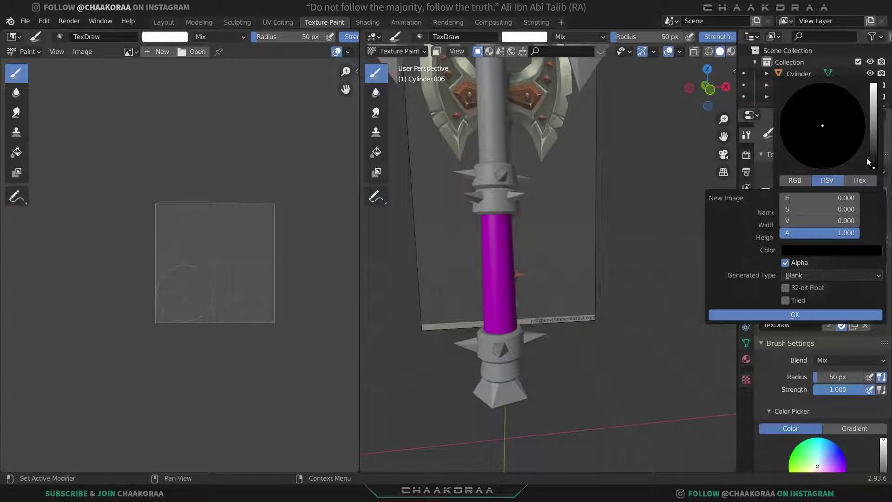
pyautogui.moveTo(875, 147); pyautogui.dragTo(823, 154)
pyautogui.moveTo(873, 134); pyautogui.dragTo(873, 147)
pyautogui.moveTo(820, 156)
pyautogui.mouseDown()
pyautogui.moveTo(815, 164)
pyautogui.moveTo(831, 159)
pyautogui.mouseUp()
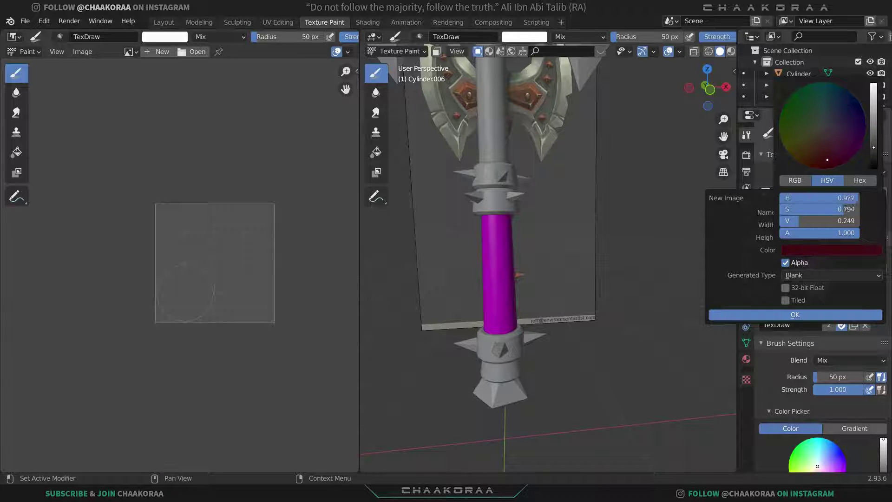
pyautogui.moveTo(846, 209); pyautogui.dragTo(827, 209)
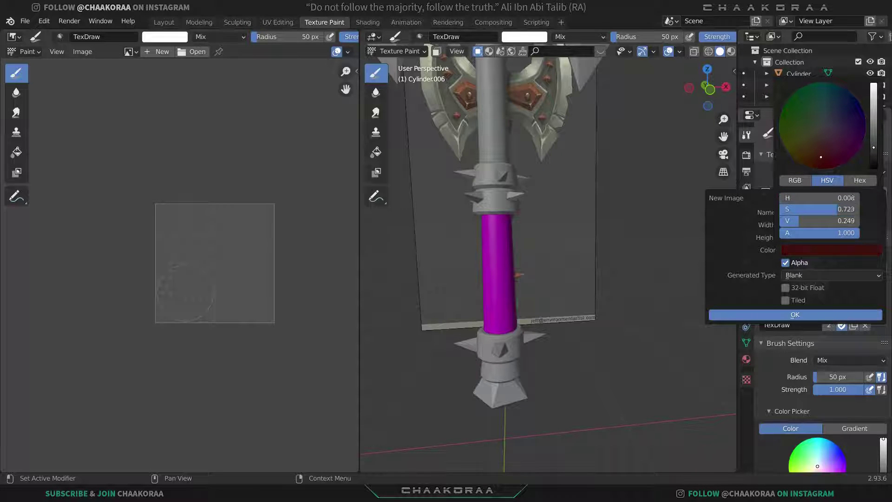
pyautogui.moveTo(822, 154); pyautogui.dragTo(818, 154)
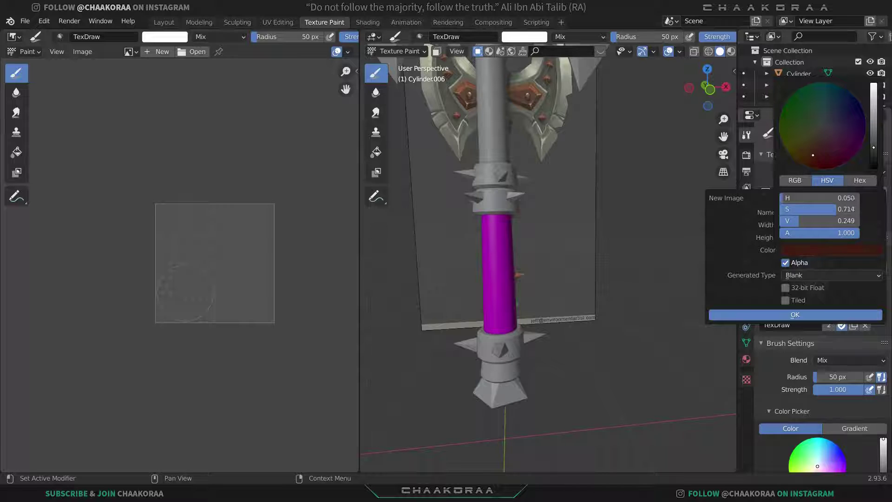
pyautogui.moveTo(874, 149); pyautogui.dragTo(874, 154)
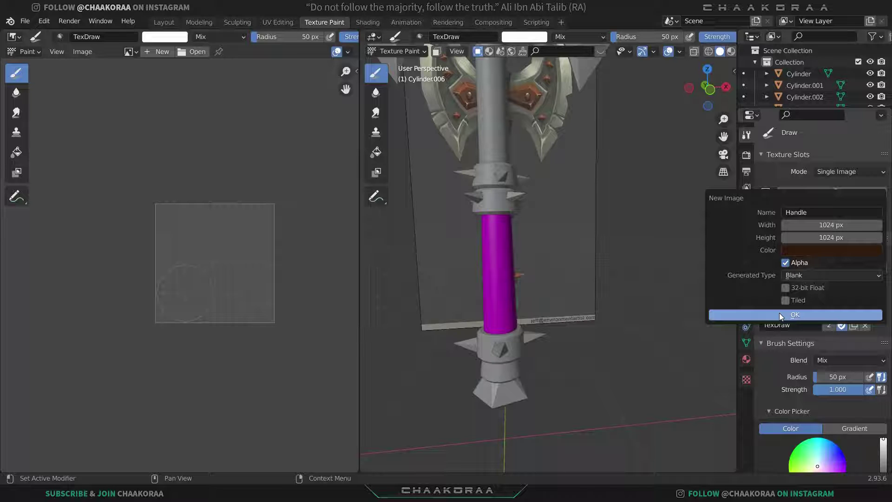
pyautogui.click(779, 313)
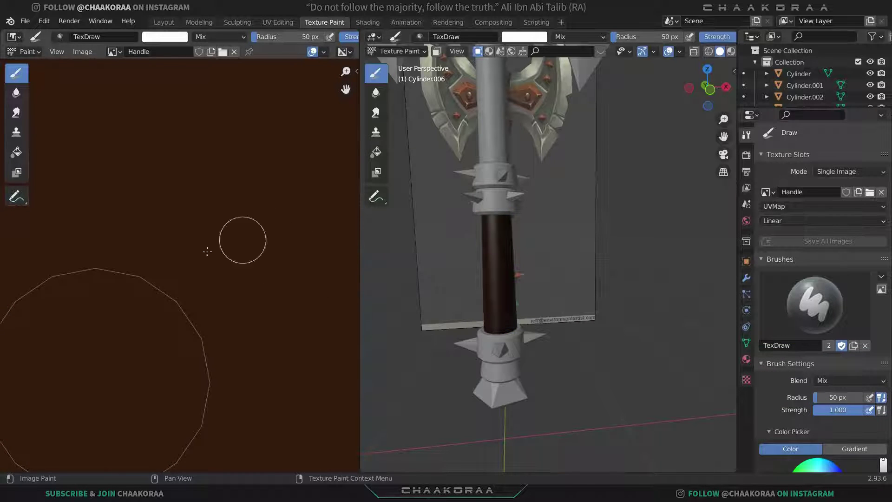
# Reduce the Draw brush radius to 13 px for painting thin lines on the grip
pyautogui.scroll(-2, 221, 247)
pyautogui.moveTo(239, 253); pyautogui.dragTo(206, 245, button='middle')
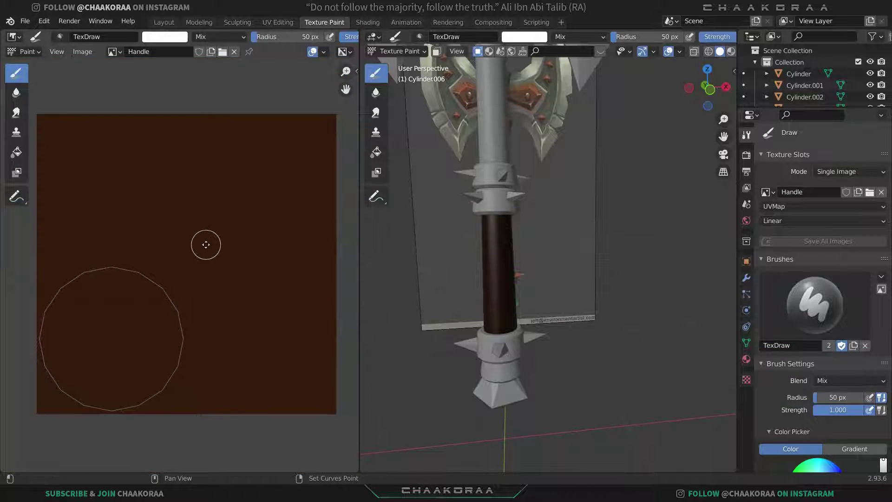
pyautogui.press('f')
pyautogui.click(526, 226)
pyautogui.moveTo(528, 234)
pyautogui.mouseDown(button='middle')
pyautogui.moveTo(480, 239)
pyautogui.moveTo(502, 233)
pyautogui.mouseUp(button='middle')
pyautogui.scroll(3, 543, 225)
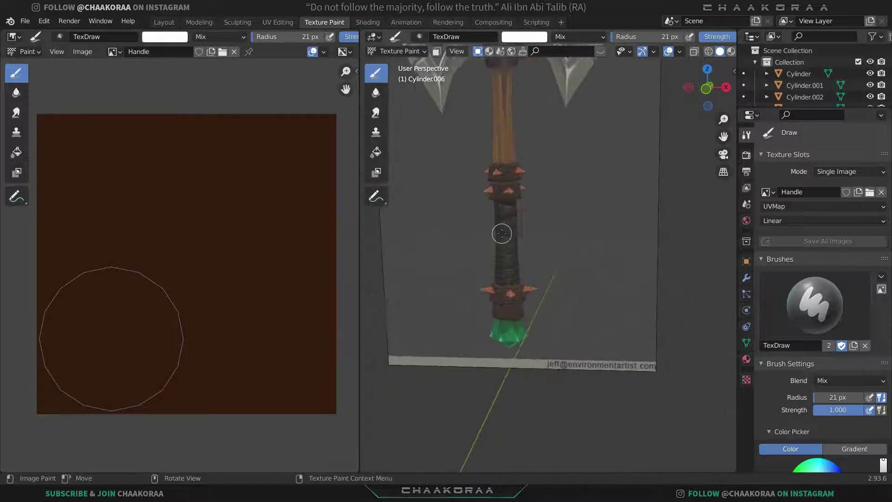
pyautogui.scroll(-4, 502, 233)
pyautogui.press('f')
pyautogui.click(496, 237)
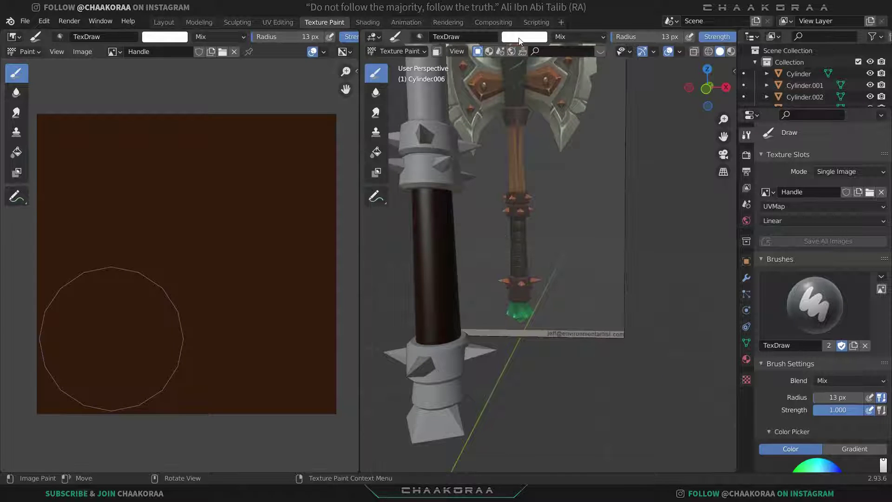
# Set the brush color to black and its strength to 0.468
pyautogui.click(520, 37)
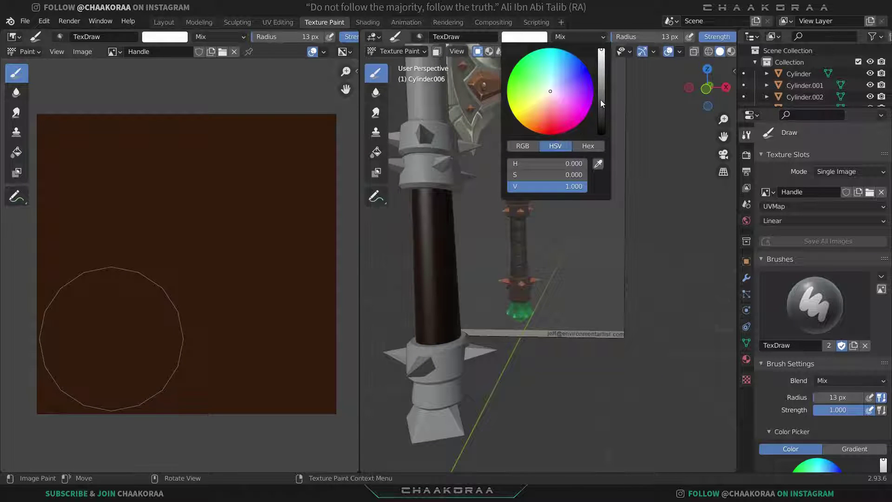
pyautogui.moveTo(600, 103); pyautogui.dragTo(601, 132)
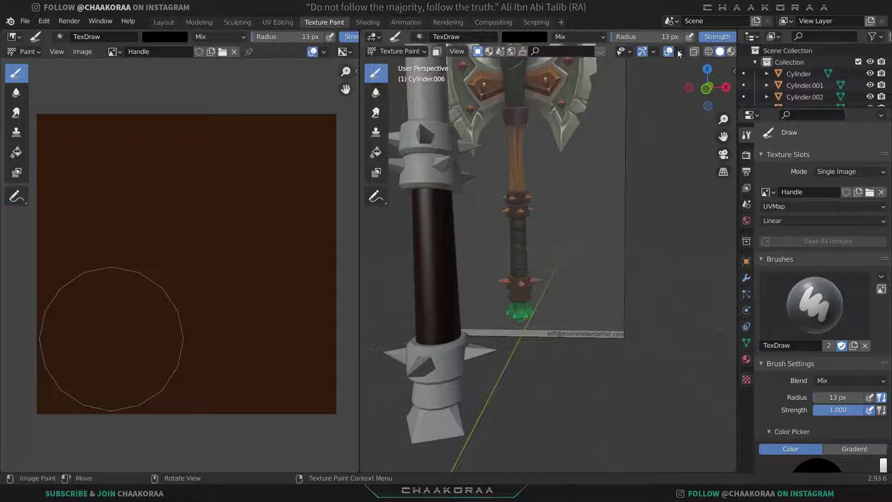
pyautogui.moveTo(716, 36); pyautogui.dragTo(601, 38, button='middle')
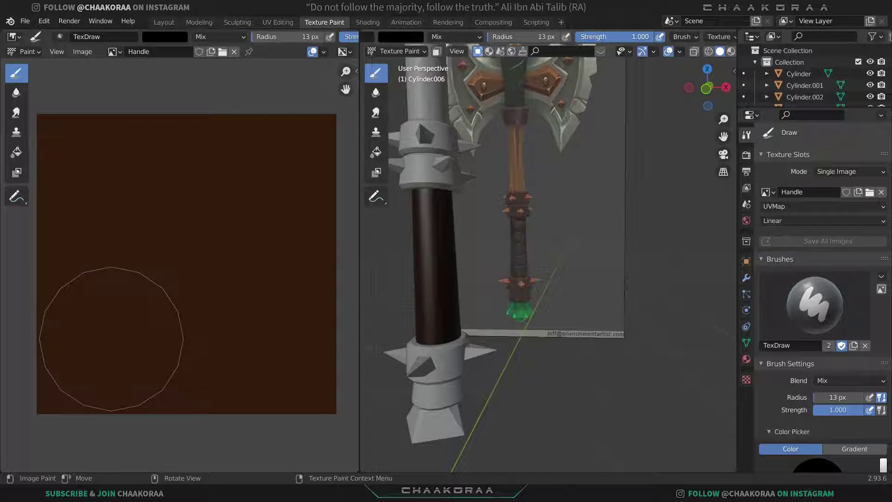
pyautogui.moveTo(650, 37); pyautogui.dragTo(615, 36)
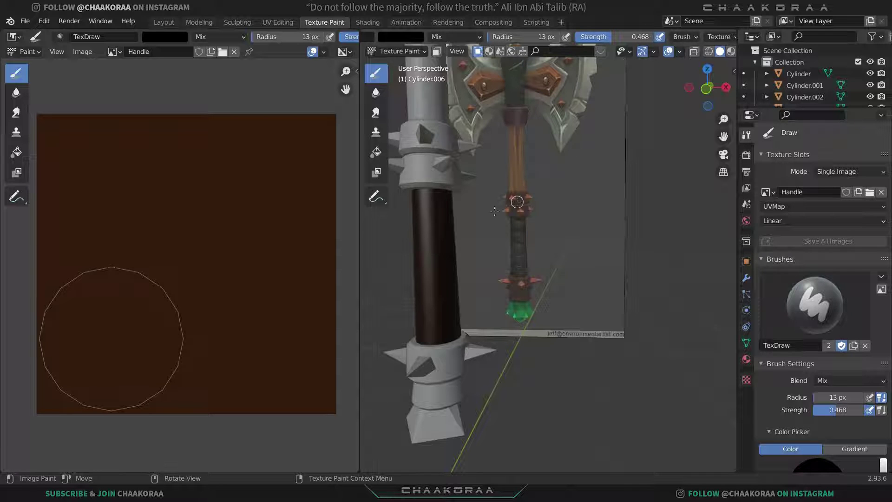
# Paint a thin black ring all the way around the grip, just below the upper spiked collar
pyautogui.moveTo(465, 222)
pyautogui.keyDown('shift'); pyautogui.mouseDown(button='middle')
pyautogui.moveTo(527, 214)
pyautogui.moveTo(463, 219)
pyautogui.moveTo(458, 235)
pyautogui.moveTo(484, 228)
pyautogui.mouseUp(button='middle'); pyautogui.keyUp('shift')
pyautogui.scroll(3, 471, 211)
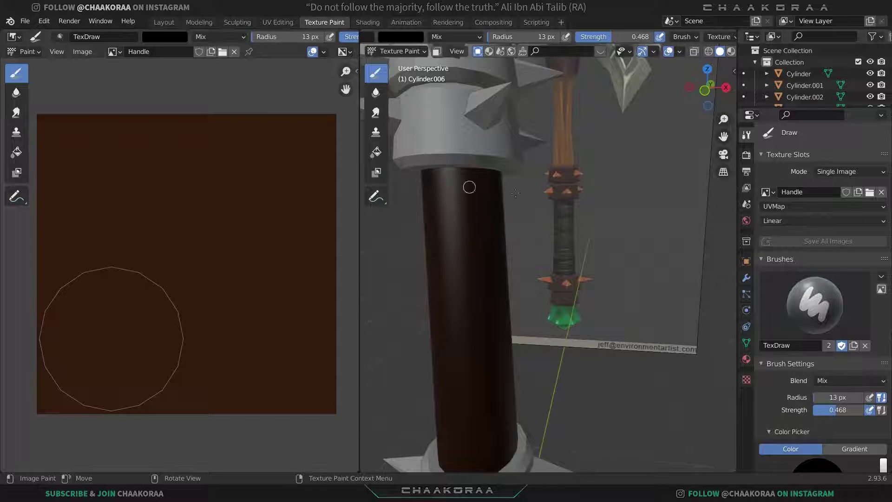
pyautogui.moveTo(461, 186); pyautogui.dragTo(488, 194)
pyautogui.moveTo(488, 193)
pyautogui.mouseDown(button='middle')
pyautogui.moveTo(523, 213)
pyautogui.moveTo(585, 214)
pyautogui.mouseUp(button='middle')
pyautogui.moveTo(585, 213)
pyautogui.mouseDown(button='middle')
pyautogui.moveTo(516, 210)
pyautogui.moveTo(444, 193)
pyautogui.moveTo(444, 181)
pyautogui.moveTo(456, 204)
pyautogui.moveTo(441, 190)
pyautogui.moveTo(471, 179)
pyautogui.moveTo(483, 187)
pyautogui.moveTo(613, 172)
pyautogui.mouseUp(button='middle')
pyautogui.scroll(1, 514, 209)
pyautogui.scroll(3, 455, 204)
pyautogui.scroll(2, 613, 172)
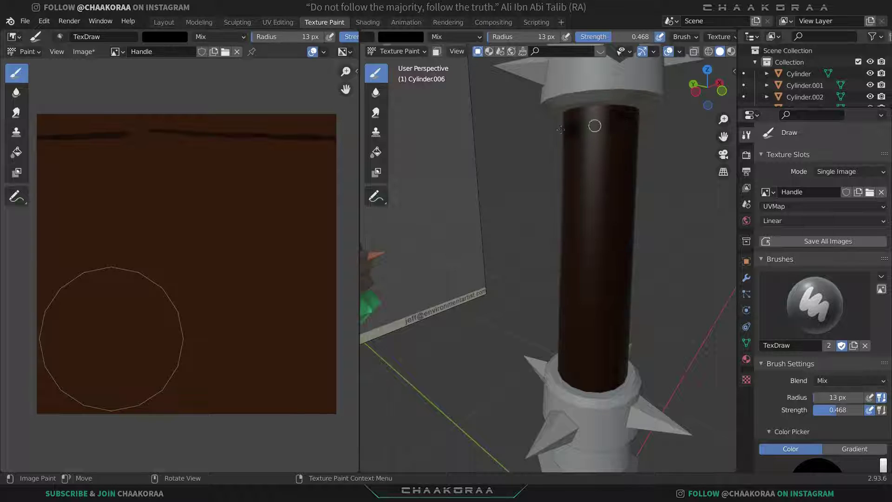
pyautogui.moveTo(632, 129); pyautogui.dragTo(525, 155, button='middle')
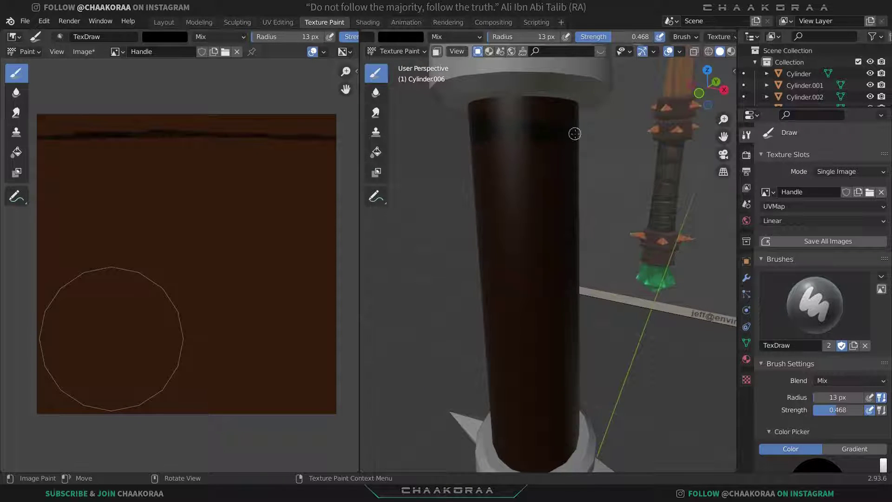
pyautogui.scroll(-4, 561, 195)
pyautogui.moveTo(561, 220); pyautogui.dragTo(535, 203, button='middle')
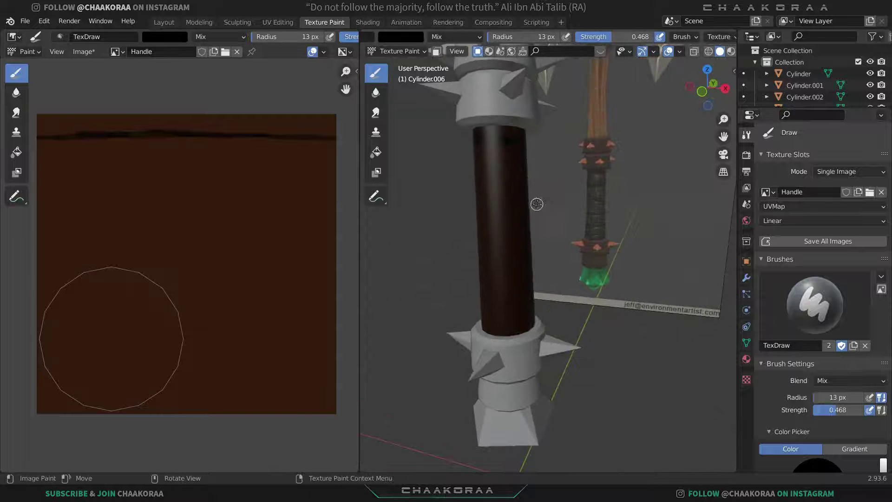
# Paint a second, slightly wavy black ring around the grip, a little below the first one
pyautogui.moveTo(513, 173); pyautogui.dragTo(492, 186, button='middle')
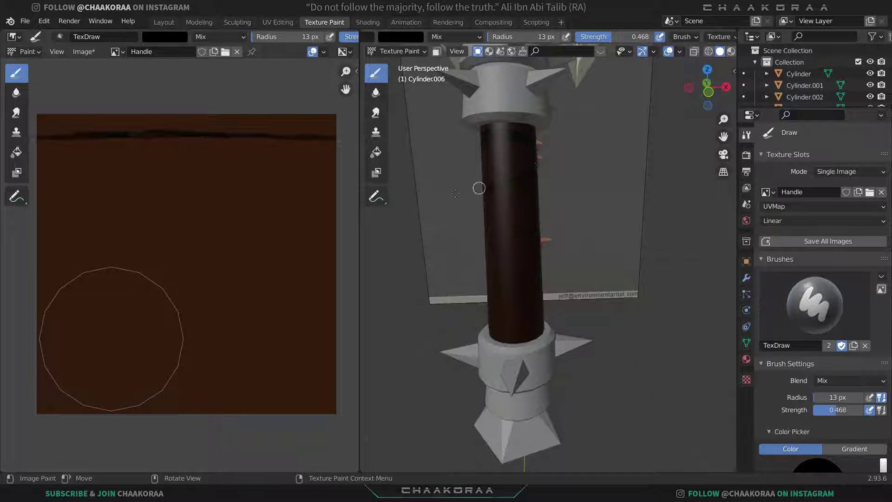
pyautogui.moveTo(480, 187); pyautogui.dragTo(534, 180)
pyautogui.moveTo(524, 181); pyautogui.dragTo(462, 178, button='middle')
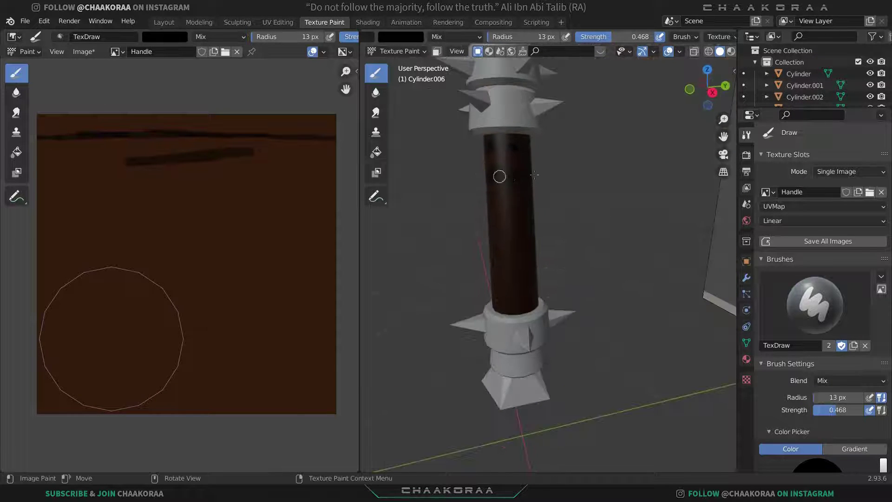
pyautogui.moveTo(534, 175); pyautogui.dragTo(539, 175)
pyautogui.moveTo(521, 179); pyautogui.dragTo(459, 178, button='middle')
pyautogui.moveTo(584, 182); pyautogui.dragTo(592, 183)
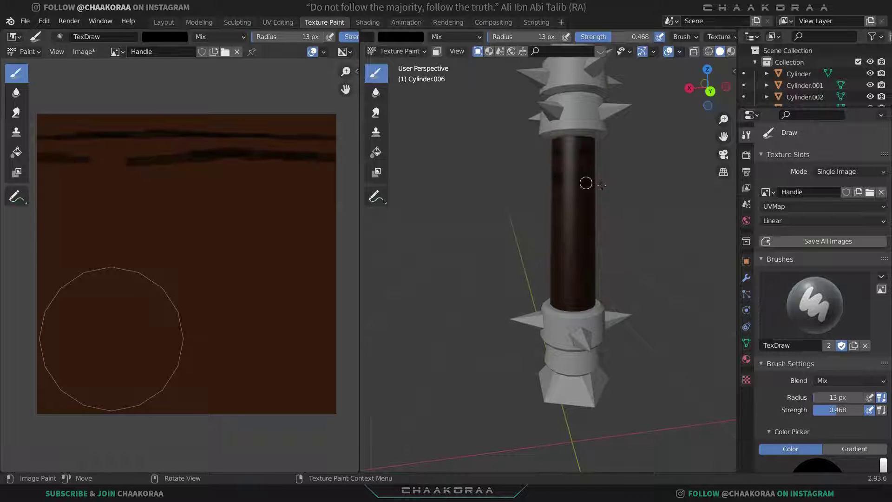
pyautogui.moveTo(585, 181); pyautogui.dragTo(525, 180, button='middle')
pyautogui.moveTo(559, 178); pyautogui.dragTo(612, 181)
pyautogui.moveTo(612, 181); pyautogui.dragTo(530, 174, button='middle')
# Paint a third black ring around the grip below the second, reducing the brush radius to 8 px
pyautogui.moveTo(642, 215)
pyautogui.mouseDown(button='middle')
pyautogui.moveTo(530, 217)
pyautogui.moveTo(636, 212)
pyautogui.mouseUp(button='middle')
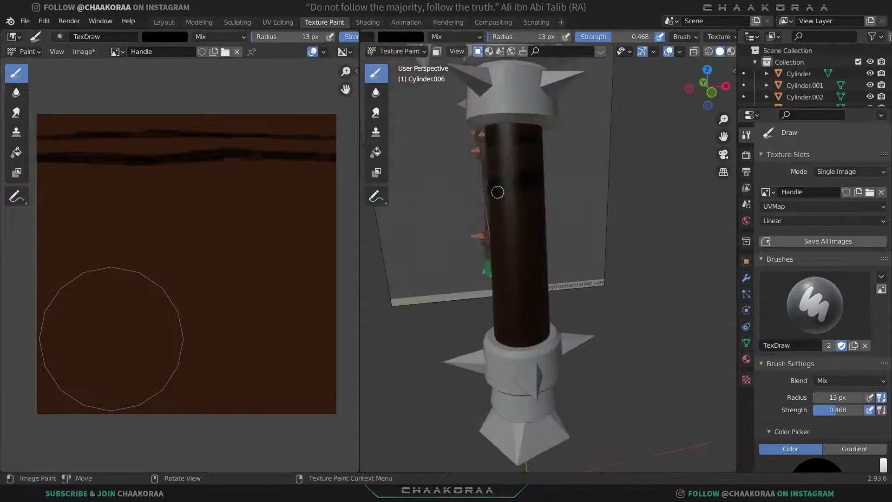
pyautogui.moveTo(496, 191); pyautogui.dragTo(484, 200, button='middle')
pyautogui.moveTo(484, 219); pyautogui.dragTo(551, 235)
pyautogui.press('[')
pyautogui.press('[')
pyautogui.press('[')
pyautogui.moveTo(478, 219); pyautogui.dragTo(432, 217, button='middle')
pyautogui.moveTo(511, 222); pyautogui.dragTo(544, 223)
pyautogui.moveTo(545, 222); pyautogui.dragTo(515, 220, button='middle')
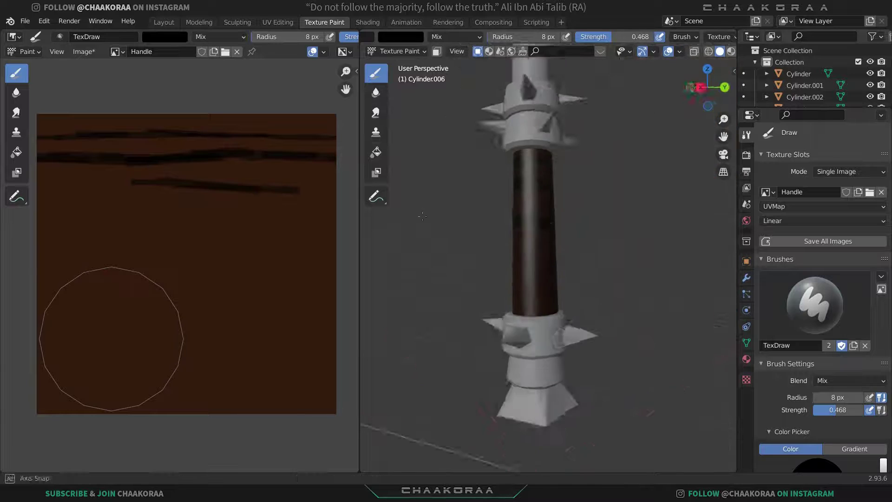
pyautogui.moveTo(548, 220); pyautogui.dragTo(593, 220)
pyautogui.moveTo(592, 220); pyautogui.dragTo(555, 218, button='middle')
pyautogui.moveTo(548, 217); pyautogui.dragTo(599, 219)
pyautogui.moveTo(539, 217); pyautogui.dragTo(502, 214, button='middle')
pyautogui.scroll(4, 502, 215)
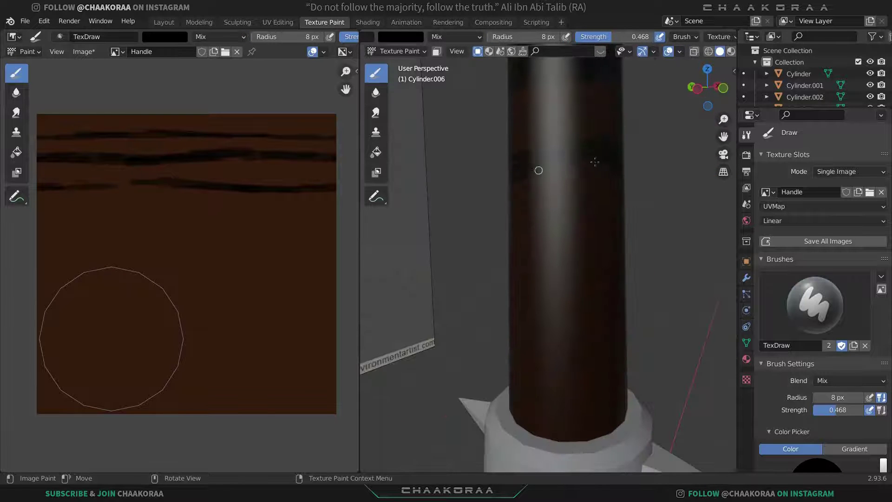
pyautogui.moveTo(538, 170); pyautogui.dragTo(595, 161)
# Paint a fourth thin black ring around the middle of the grip
pyautogui.moveTo(595, 162); pyautogui.dragTo(487, 186, button='middle')
pyautogui.scroll(-4, 483, 204)
pyautogui.moveTo(470, 257); pyautogui.dragTo(525, 251)
pyautogui.moveTo(525, 252); pyautogui.dragTo(415, 252, button='middle')
pyautogui.scroll(6, 511, 244)
pyautogui.moveTo(595, 235); pyautogui.dragTo(627, 235)
pyautogui.moveTo(627, 234); pyautogui.dragTo(569, 236, button='middle')
pyautogui.moveTo(562, 236); pyautogui.dragTo(623, 236)
# Paint a fifth black ring around the grip, below the fourth one
pyautogui.moveTo(629, 235)
pyautogui.mouseDown(button='middle')
pyautogui.moveTo(577, 239)
pyautogui.moveTo(594, 246)
pyautogui.moveTo(576, 239)
pyautogui.mouseUp(button='middle')
pyautogui.scroll(-4, 603, 250)
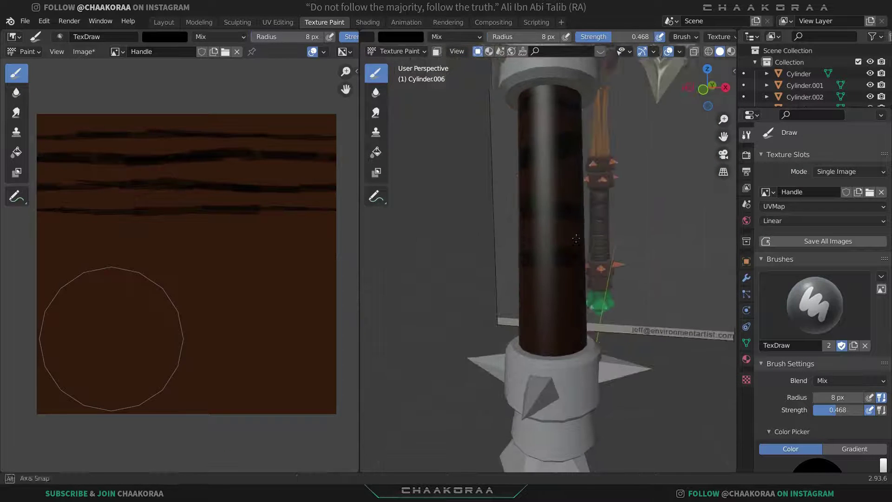
pyautogui.moveTo(524, 295); pyautogui.dragTo(604, 303)
pyautogui.moveTo(608, 304); pyautogui.dragTo(548, 312, button='middle')
pyautogui.moveTo(549, 311); pyautogui.dragTo(627, 309)
pyautogui.moveTo(633, 309); pyautogui.dragTo(553, 312, button='middle')
pyautogui.moveTo(548, 314); pyautogui.dragTo(608, 311)
# Paint overlapping black strokes around the lower end of the grip, finishing the wrap lines near the bottom collar
pyautogui.moveTo(608, 311)
pyautogui.mouseDown(button='middle')
pyautogui.moveTo(546, 324)
pyautogui.moveTo(580, 310)
pyautogui.moveTo(511, 312)
pyautogui.moveTo(458, 325)
pyautogui.mouseUp(button='middle')
pyautogui.moveTo(525, 321); pyautogui.dragTo(491, 313, button='middle')
pyautogui.moveTo(493, 312); pyautogui.dragTo(565, 308)
pyautogui.moveTo(569, 309); pyautogui.dragTo(555, 325, button='middle')
pyautogui.moveTo(562, 327); pyautogui.dragTo(637, 324)
pyautogui.moveTo(636, 325)
pyautogui.mouseDown(button='middle')
pyautogui.moveTo(600, 358)
pyautogui.moveTo(555, 342)
pyautogui.mouseUp(button='middle')
pyautogui.scroll(-2, 555, 341)
pyautogui.moveTo(556, 341); pyautogui.dragTo(627, 346)
pyautogui.scroll(-4, 476, 260)
pyautogui.moveTo(573, 326)
pyautogui.mouseDown(button='middle')
pyautogui.moveTo(476, 260)
pyautogui.moveTo(514, 311)
pyautogui.mouseUp(button='middle')
pyautogui.scroll(3, 514, 311)
pyautogui.moveTo(528, 310); pyautogui.dragTo(568, 313)
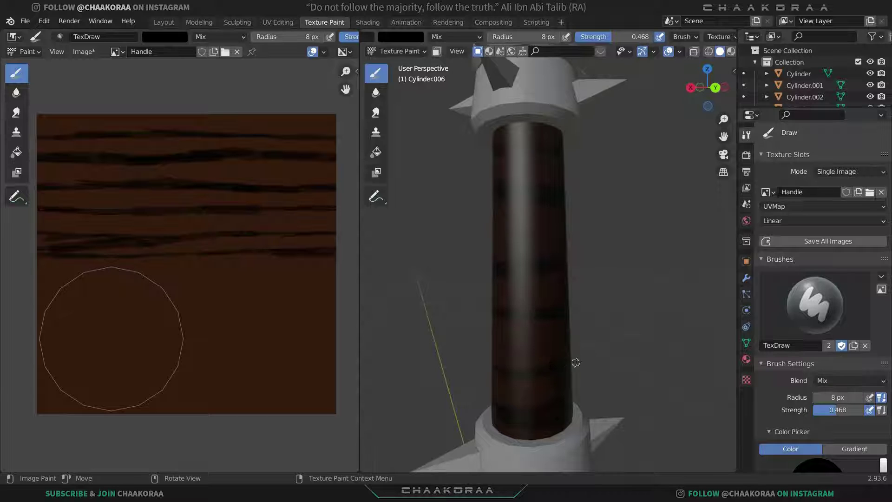
pyautogui.moveTo(551, 364); pyautogui.dragTo(497, 368)
# Examine the painted wrap lines around the grip from several sides
pyautogui.moveTo(523, 368); pyautogui.dragTo(564, 348, button='middle')
pyautogui.scroll(-2, 540, 279)
pyautogui.moveTo(540, 278); pyautogui.dragTo(436, 299, button='middle')
pyautogui.scroll(1, 543, 243)
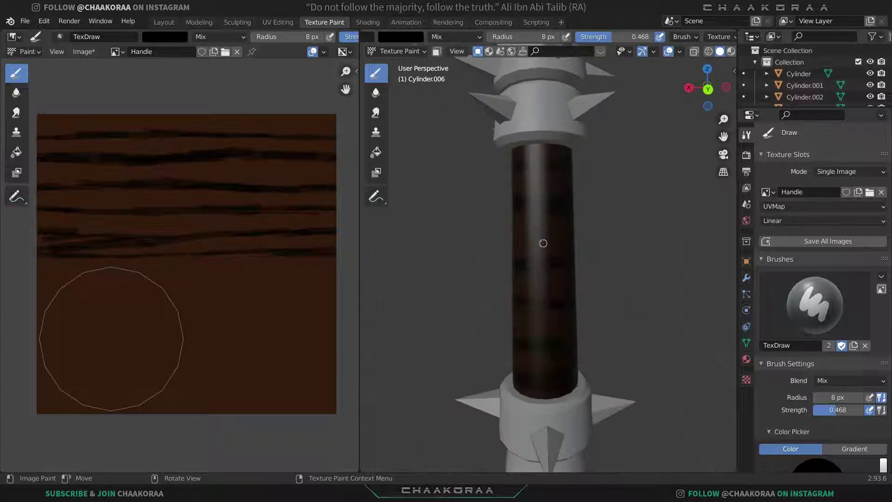
pyautogui.keyDown('shift'); pyautogui.moveTo(573, 302); pyautogui.dragTo(561, 277, button='middle'); pyautogui.keyUp('shift')
pyautogui.scroll(2, 561, 277)
pyautogui.scroll(-1, 562, 276)
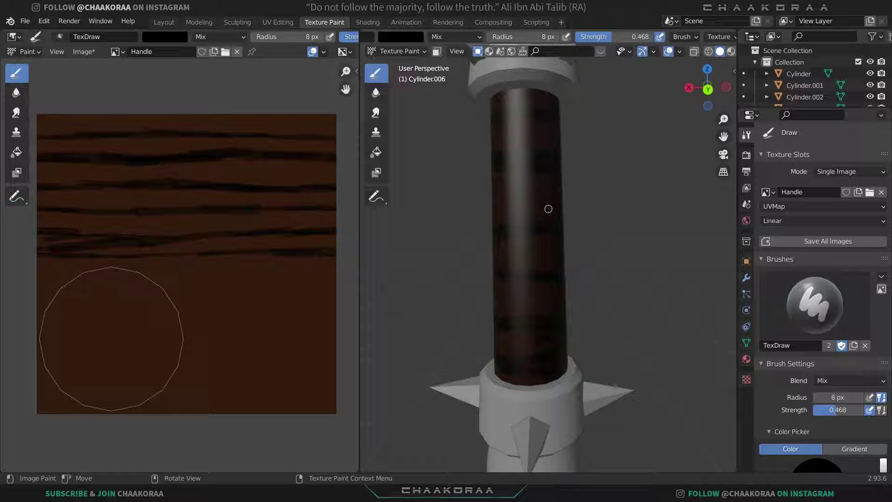
# Switch to the Shading workspace and replace the grip's shared Material.001 with a new material
pyautogui.click(372, 22)
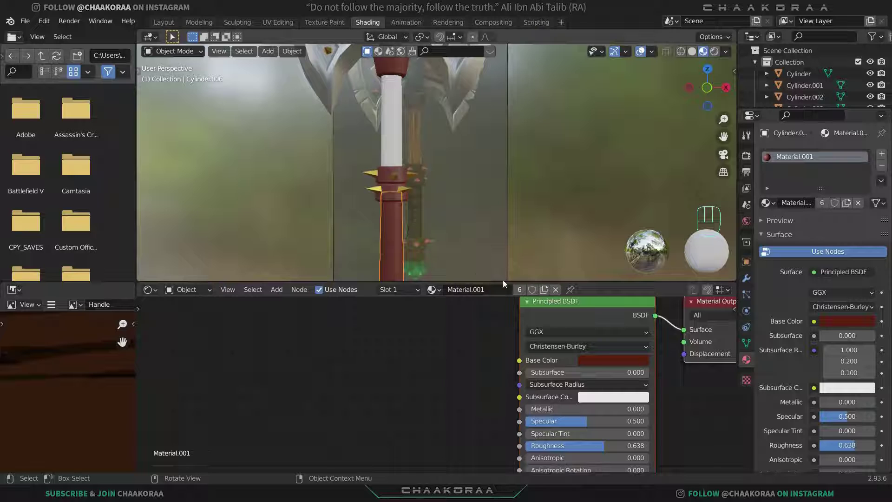
pyautogui.click(556, 288)
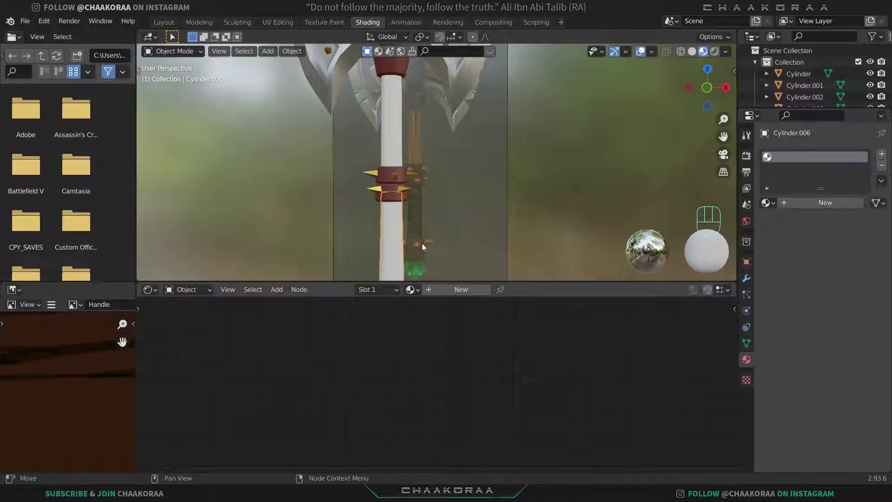
pyautogui.click(441, 294)
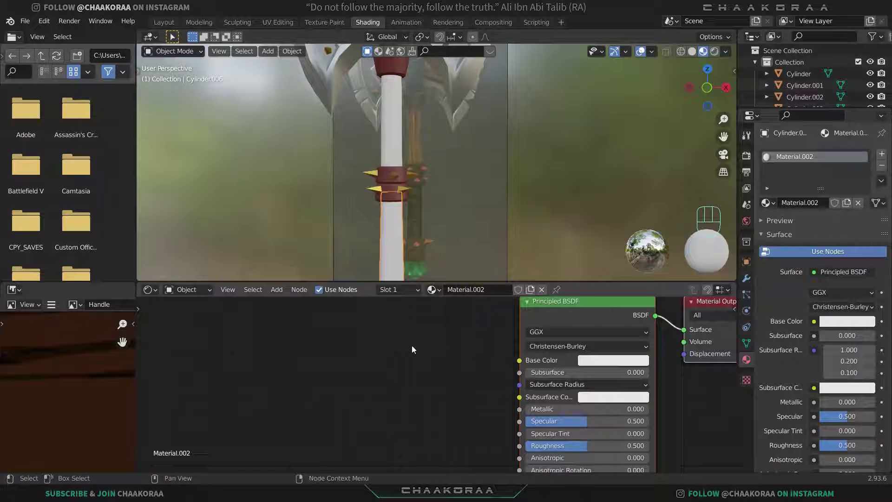
# Add an Image Texture node beside the Principled BSDF in the grip's new material
pyautogui.hotkey('shift', 'a')
pyautogui.moveTo(388, 350)
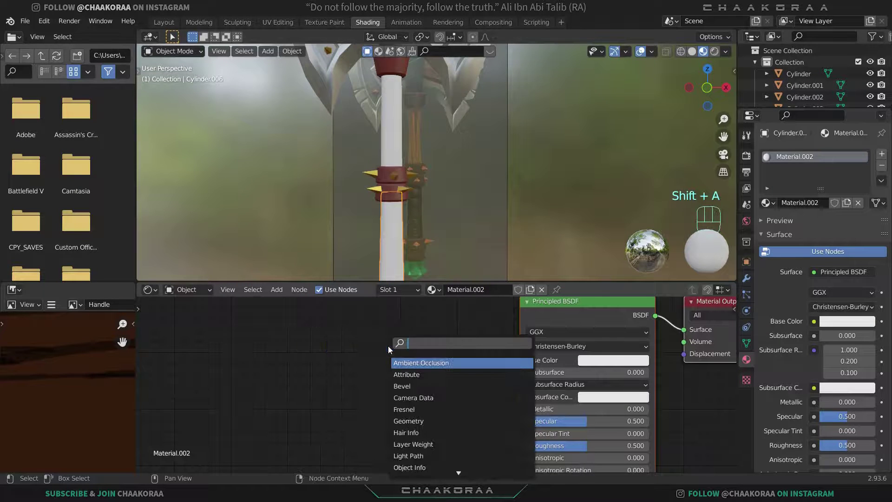
pyautogui.write('image')
pyautogui.press('Return')
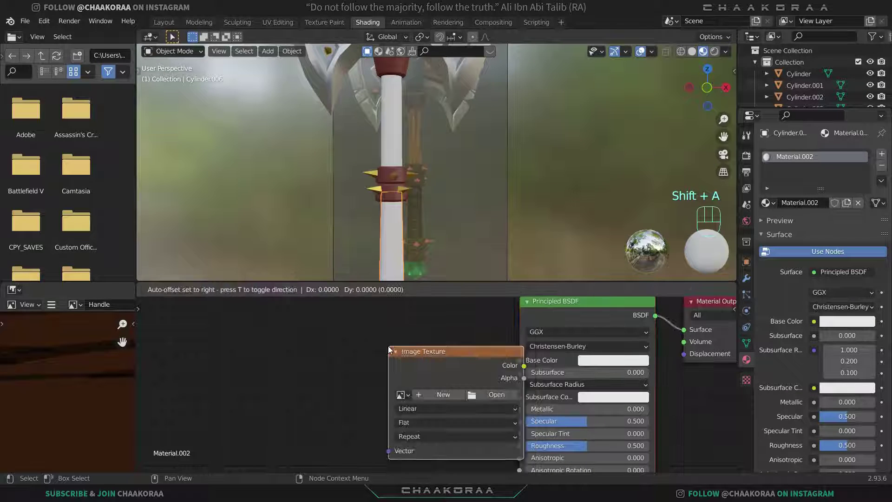
pyautogui.click(271, 338)
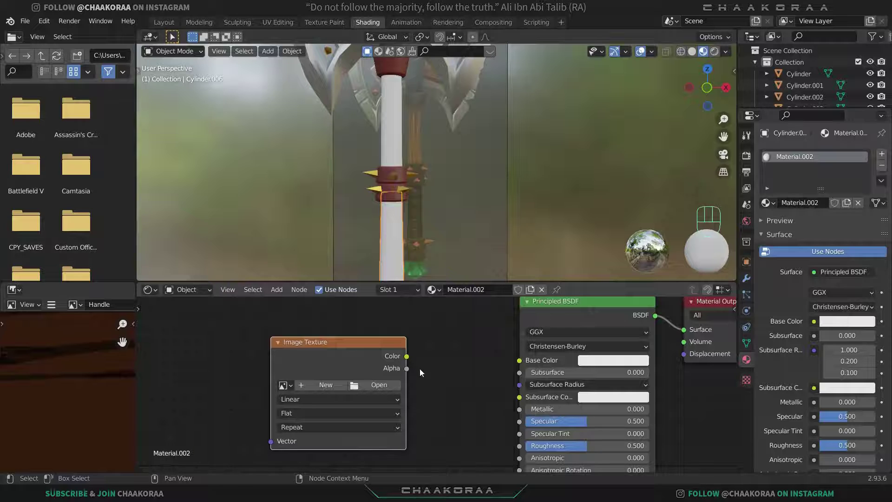
# Connect the Image Texture's Color output to the Principled BSDF's Base Color and assign the Handle image to the texture node
pyautogui.moveTo(406, 356); pyautogui.dragTo(518, 361)
pyautogui.moveTo(431, 226); pyautogui.dragTo(501, 154, button='middle')
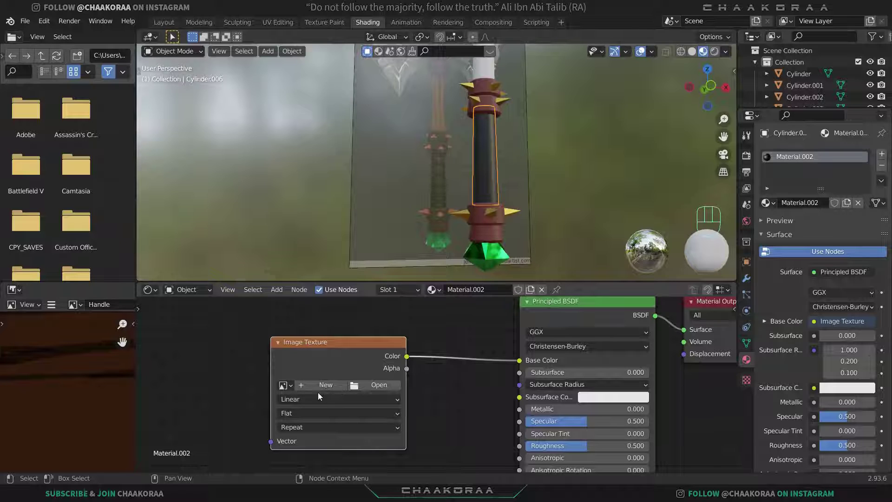
pyautogui.click(284, 385)
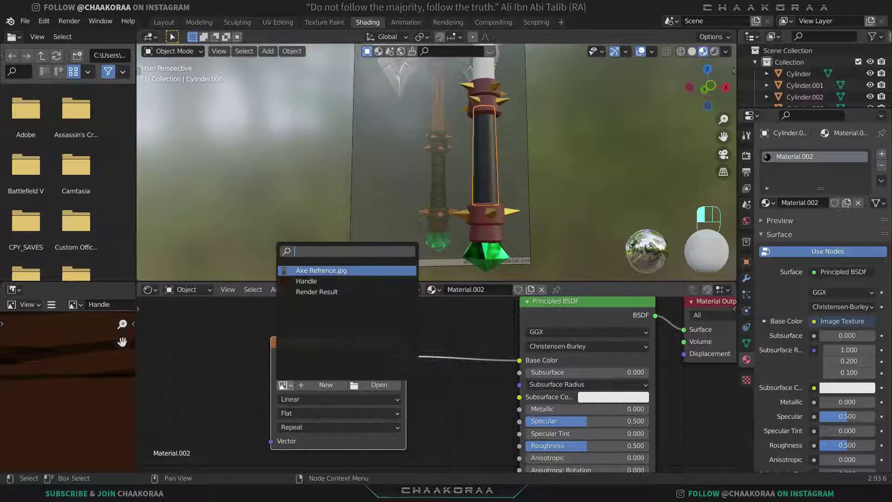
pyautogui.click(316, 281)
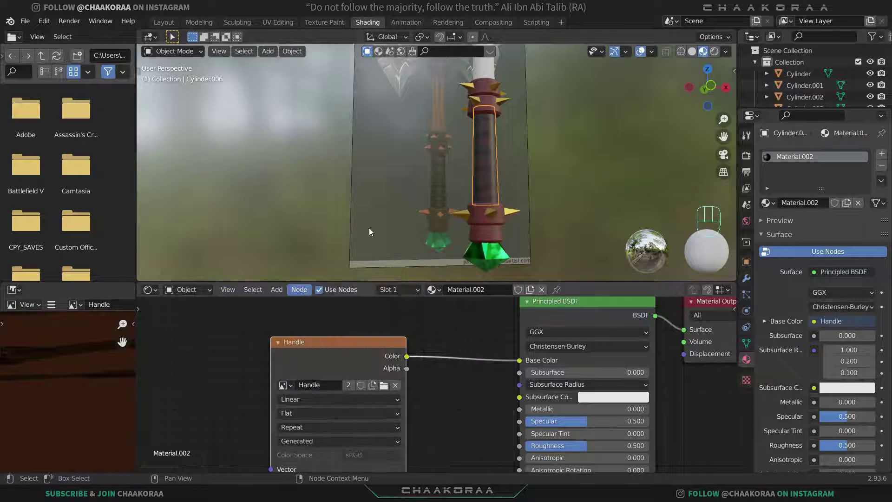
# Set the grip material's Roughness to 0.685 and check the painted texture on the grip from several sides
pyautogui.click(311, 22)
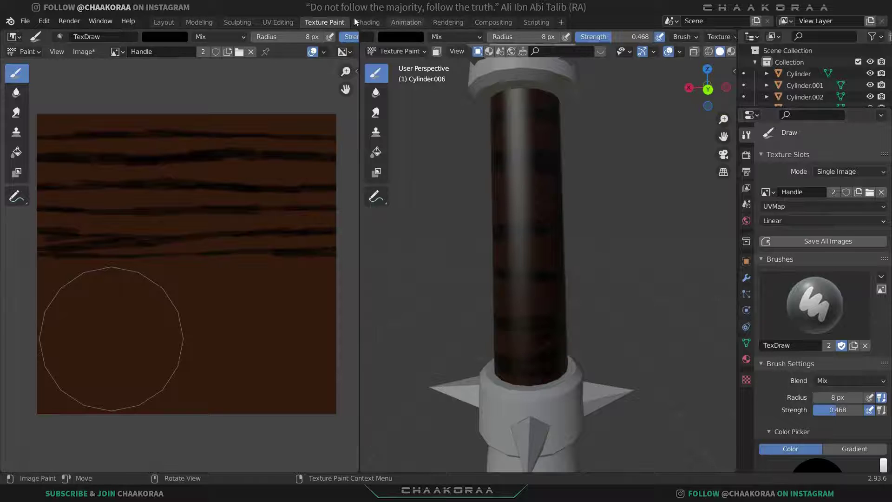
pyautogui.click(366, 22)
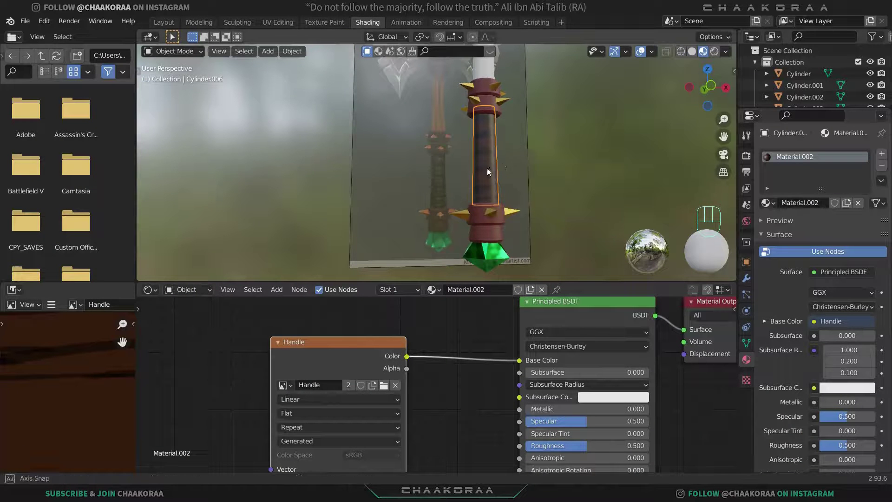
pyautogui.moveTo(487, 168); pyautogui.dragTo(405, 267, button='middle')
pyautogui.scroll(2, 454, 157)
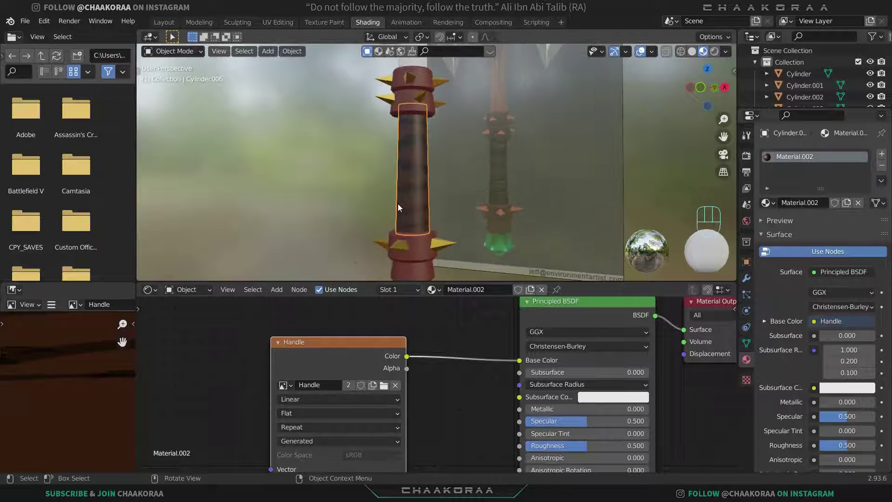
pyautogui.moveTo(397, 204); pyautogui.dragTo(324, 74, button='middle')
pyautogui.scroll(-2, 422, 301)
pyautogui.keyDown('shift'); pyautogui.moveTo(373, 159); pyautogui.dragTo(385, 247, button='middle'); pyautogui.keyUp('shift')
pyautogui.moveTo(553, 412)
pyautogui.mouseDown()
pyautogui.moveTo(541, 412)
pyautogui.moveTo(554, 412)
pyautogui.mouseUp()
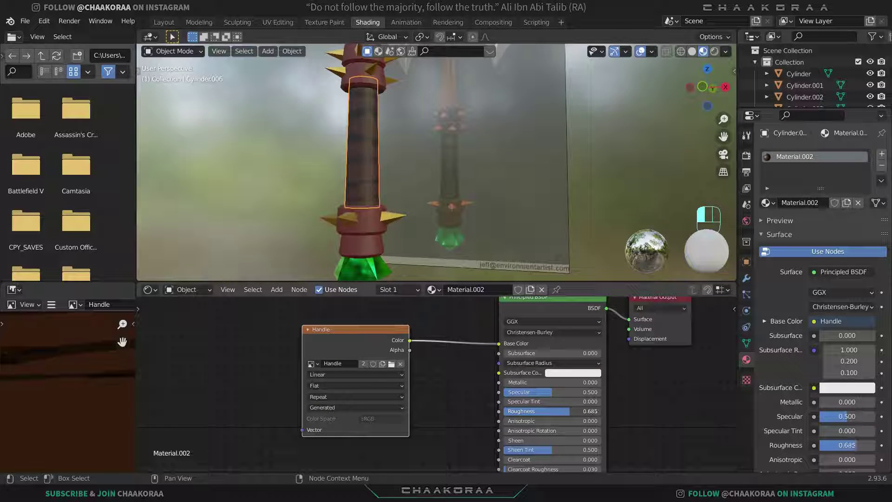
pyautogui.moveTo(323, 182); pyautogui.dragTo(400, 180, button='middle')
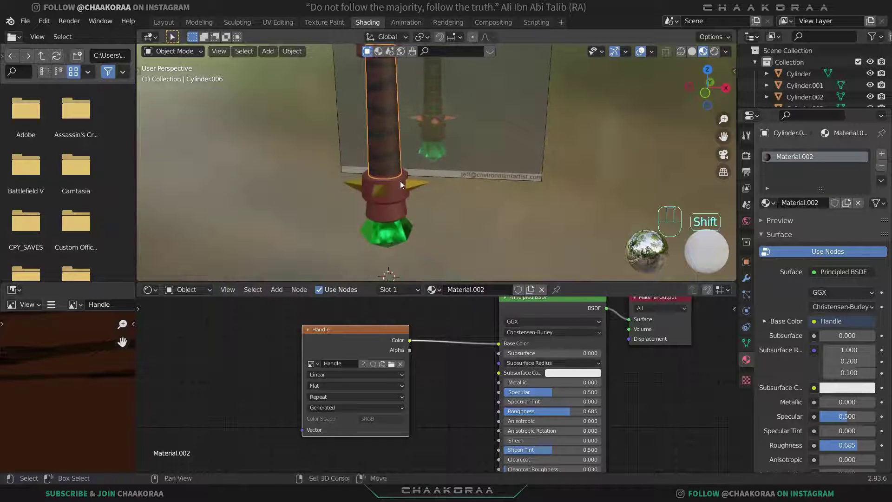
pyautogui.scroll(5, 373, 119)
pyautogui.keyDown('shift'); pyautogui.moveTo(374, 119); pyautogui.dragTo(461, 159, button='middle'); pyautogui.keyUp('shift')
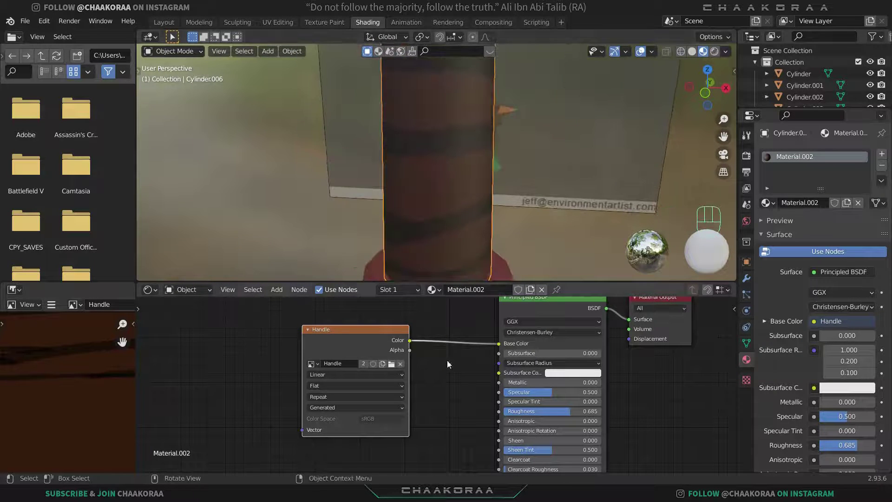
# Add a ColorRamp node below the Handle texture node in the grip's material
pyautogui.scroll(-4, 447, 360)
pyautogui.hotkey('shift', 'a')
pyautogui.click(420, 349)
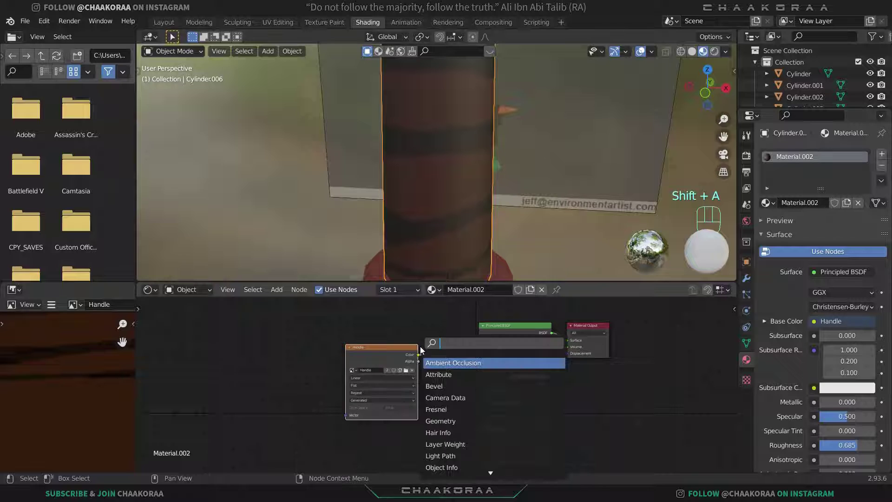
pyautogui.write('ima')
pyautogui.press('BackSpace')
pyautogui.press('BackSpace')
pyautogui.press('BackSpace')
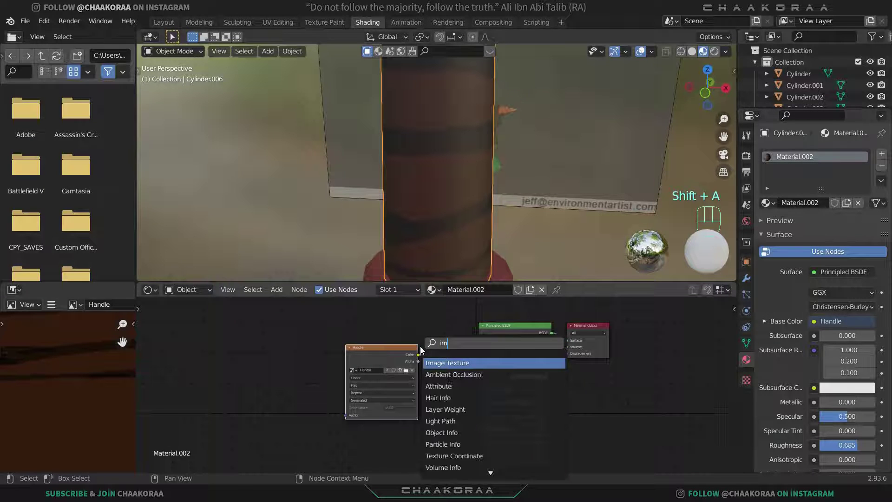
pyautogui.write('color ramp')
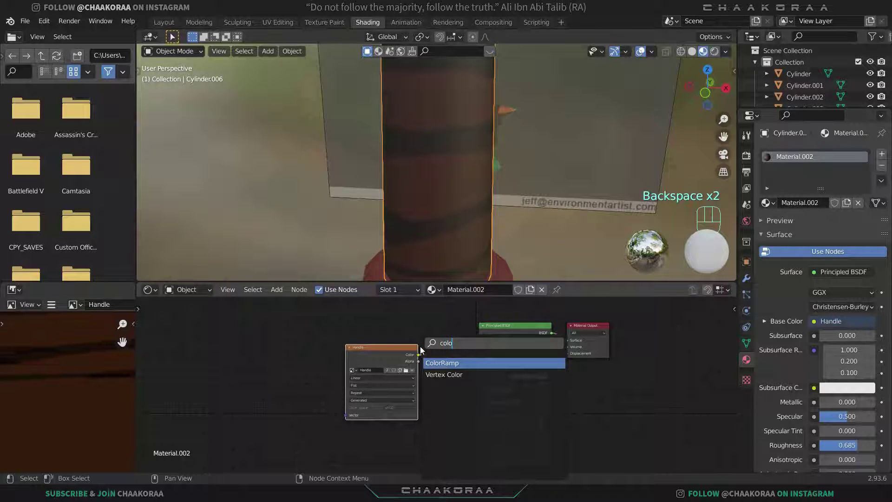
pyautogui.press('Return')
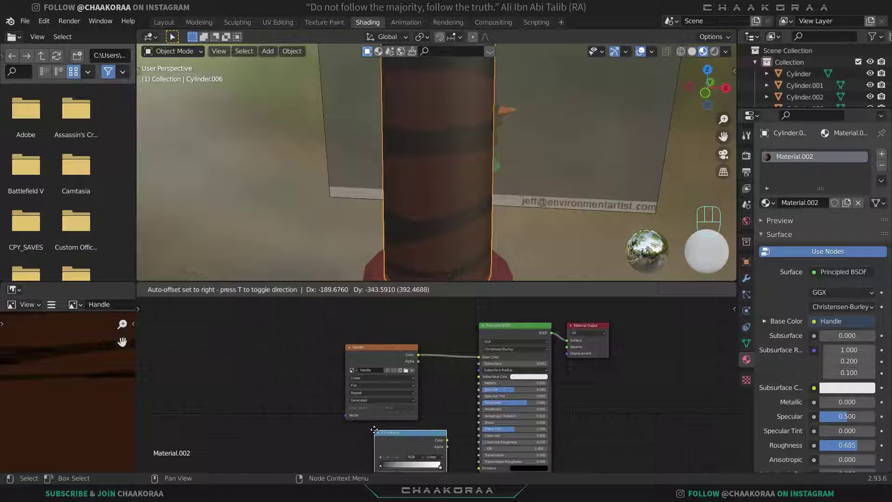
pyautogui.click(375, 429)
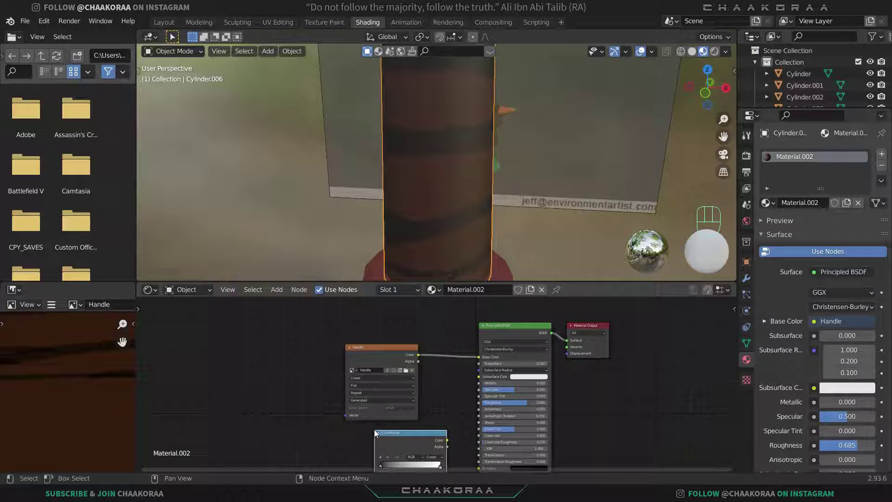
# Spread out the Handle texture and ColorRamp nodes to make room beside the Principled BSDF
pyautogui.click(391, 354)
pyautogui.press('g')
pyautogui.click(311, 392)
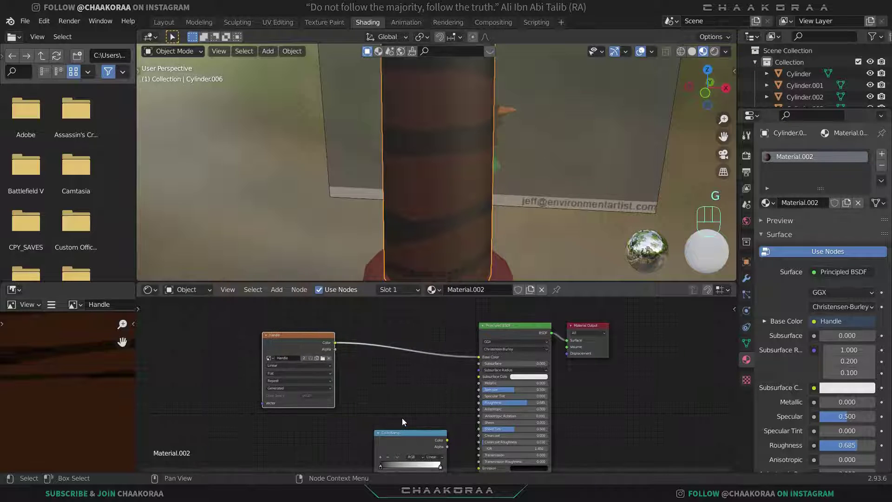
pyautogui.moveTo(402, 417); pyautogui.dragTo(478, 375, button='middle')
pyautogui.click(487, 400)
pyautogui.press('g')
pyautogui.click(465, 377)
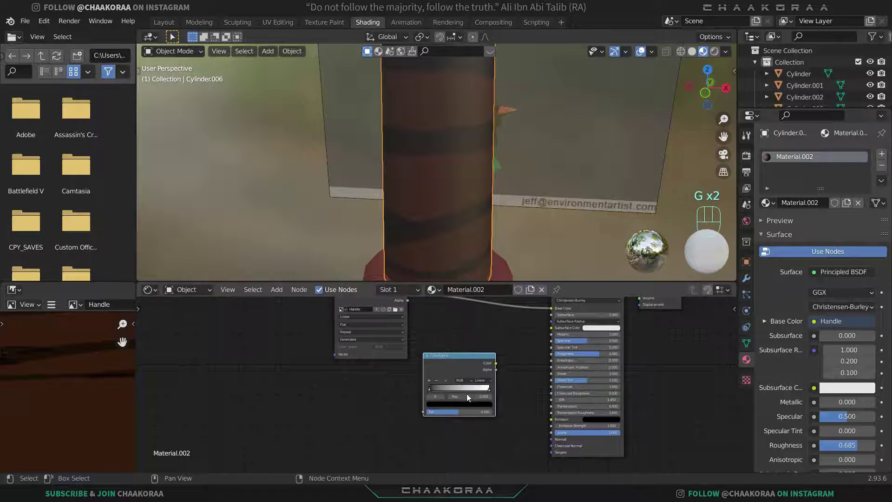
# Add a Bump node below and beside the ColorRamp, next to the Principled BSDF
pyautogui.hotkey('shift', 'a')
pyautogui.click(506, 351)
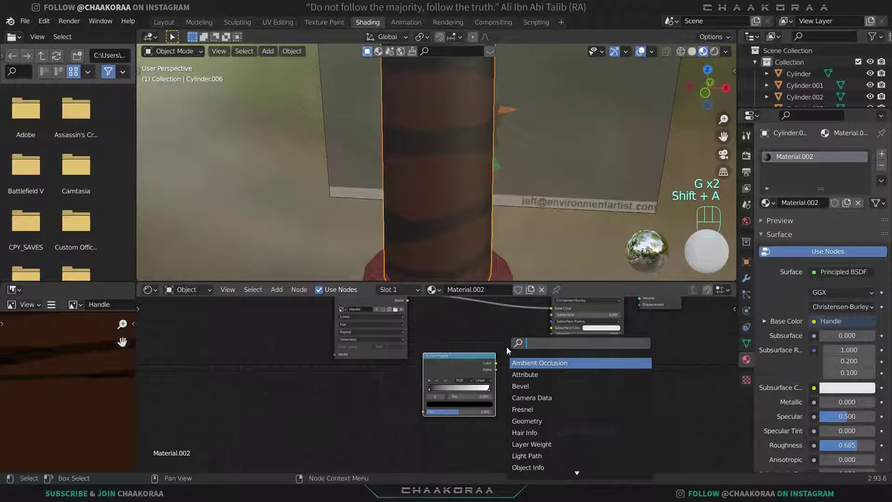
pyautogui.write('bump')
pyautogui.press('Return')
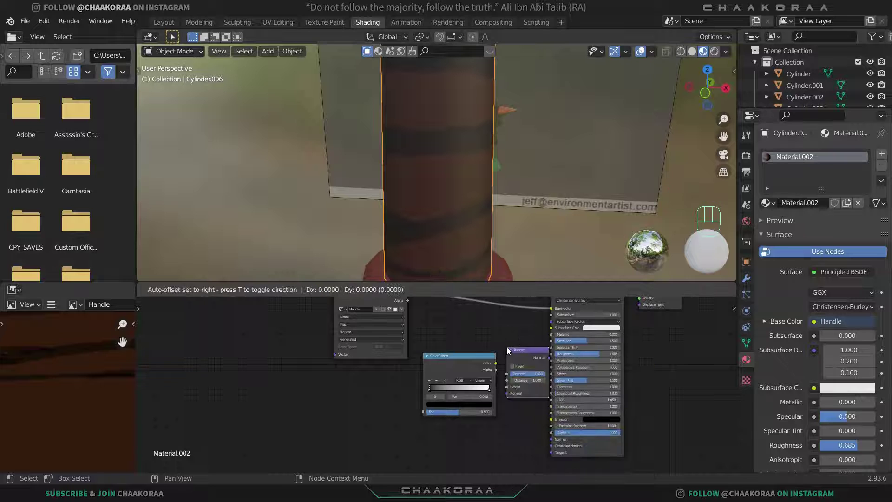
pyautogui.click(502, 420)
pyautogui.keyDown('shift'); pyautogui.moveTo(500, 371); pyautogui.dragTo(432, 306, button='middle'); pyautogui.keyUp('shift')
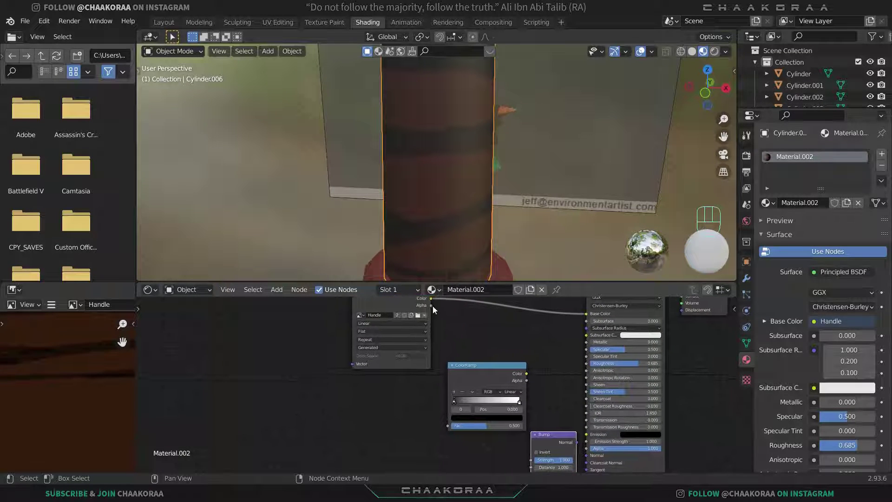
# Link the Handle Color to the ColorRamp's Fac, the ColorRamp's Color to the Bump's Height, and the Bump's Normal to the Principled BSDF's Normal
pyautogui.moveTo(431, 299); pyautogui.dragTo(448, 424)
pyautogui.keyDown('shift'); pyautogui.moveTo(517, 373); pyautogui.dragTo(397, 330, button='middle'); pyautogui.keyUp('shift')
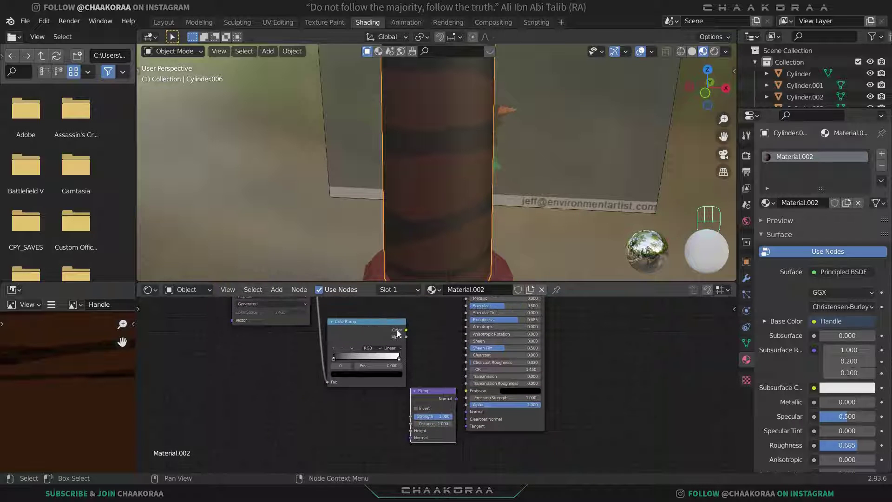
pyautogui.moveTo(408, 331); pyautogui.dragTo(411, 433)
pyautogui.scroll(4, 435, 392)
pyautogui.moveTo(435, 392); pyautogui.dragTo(394, 373, button='middle')
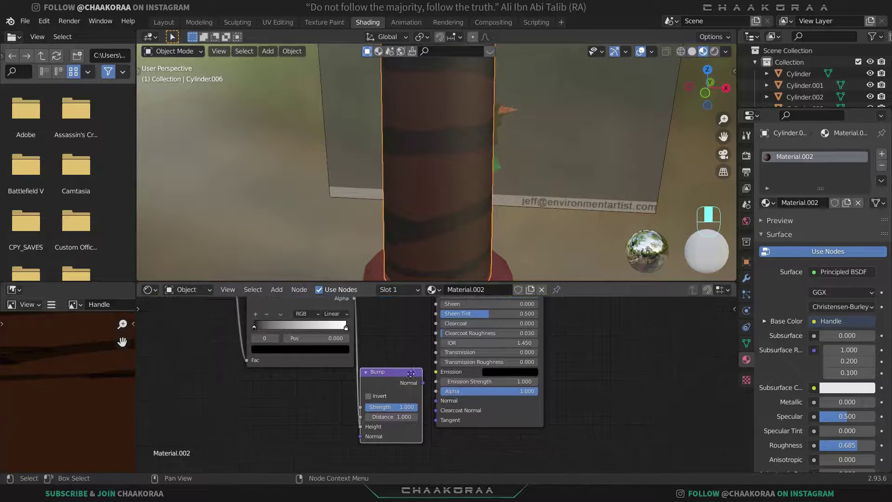
pyautogui.moveTo(422, 388); pyautogui.dragTo(437, 402)
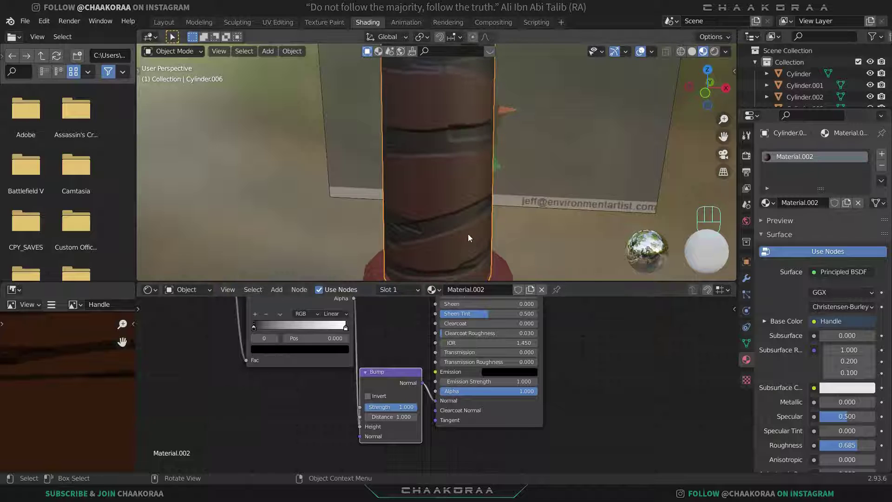
# Invert the Bump node's effect on the grip and set its Strength to 0.187
pyautogui.moveTo(468, 233); pyautogui.dragTo(492, 156, button='middle')
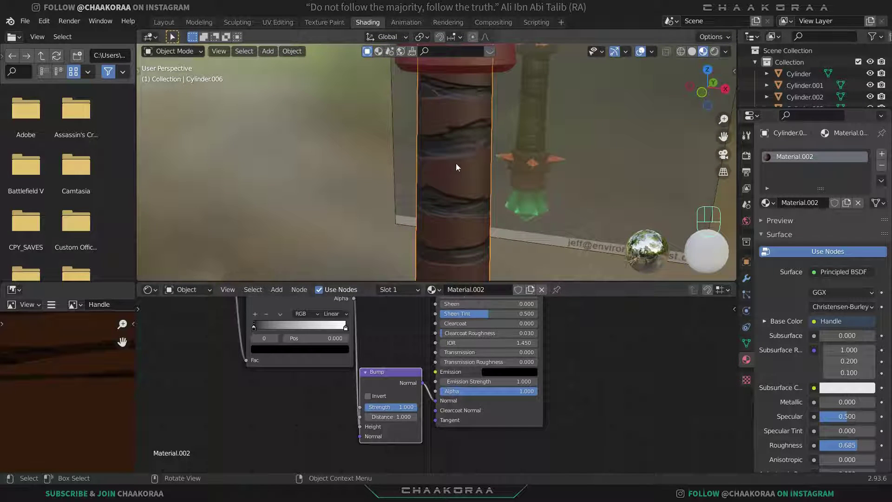
pyautogui.scroll(2, 458, 164)
pyautogui.scroll(-2, 447, 201)
pyautogui.click(367, 396)
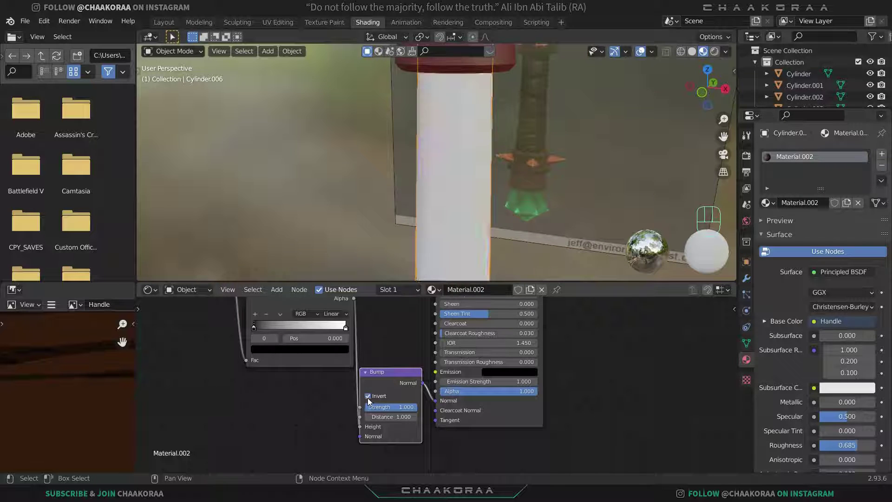
pyautogui.keyDown('shift'); pyautogui.moveTo(487, 166); pyautogui.dragTo(400, 227, button='middle'); pyautogui.keyUp('shift')
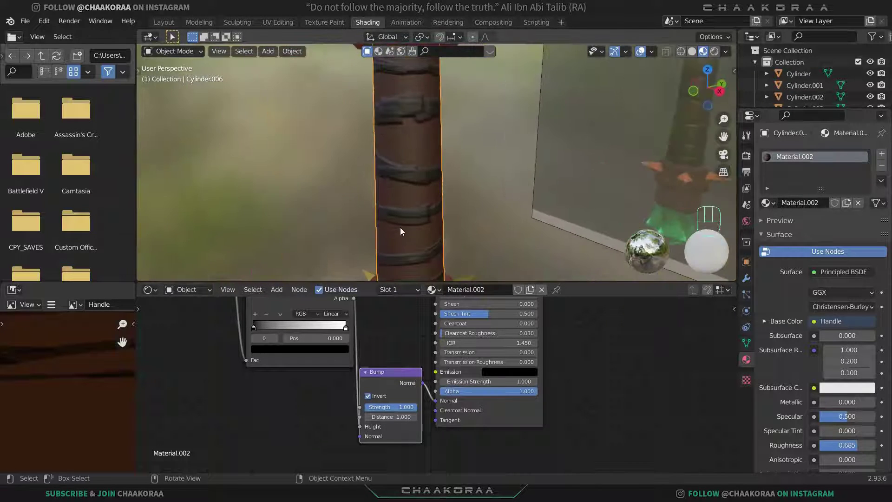
pyautogui.moveTo(406, 407); pyautogui.dragTo(392, 407)
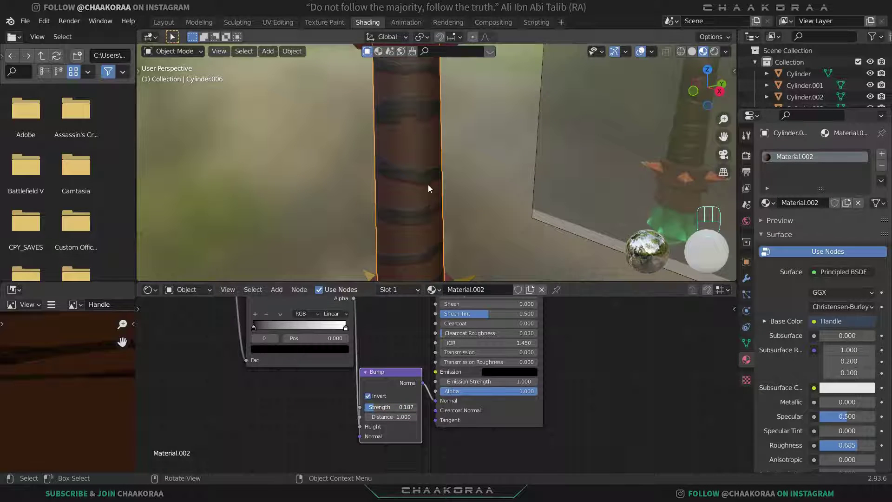
# Examine the bumped wrap lines on the grip and compare the whole axe with the reference image
pyautogui.moveTo(428, 185); pyautogui.dragTo(497, 175, button='middle')
pyautogui.keyDown('shift'); pyautogui.moveTo(548, 154); pyautogui.dragTo(450, 187, button='middle'); pyautogui.keyUp('shift')
pyautogui.scroll(-4, 451, 187)
pyautogui.keyDown('shift'); pyautogui.moveTo(486, 93); pyautogui.dragTo(456, 221, button='middle'); pyautogui.keyUp('shift')
pyautogui.moveTo(456, 220); pyautogui.dragTo(404, 222, button='middle')
pyautogui.scroll(-4, 390, 177)
pyautogui.click(405, 169)
pyautogui.click(405, 172)
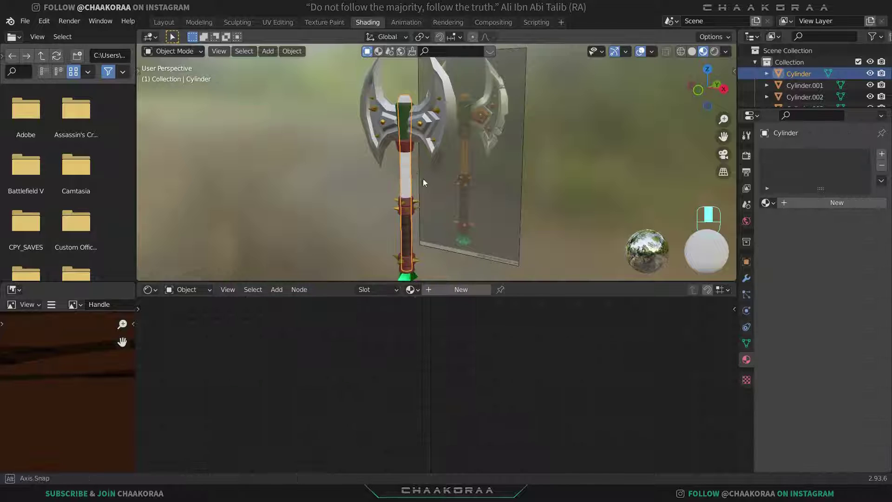
pyautogui.moveTo(423, 179); pyautogui.dragTo(392, 186, button='middle')
pyautogui.scroll(2, 400, 183)
pyautogui.click(392, 188)
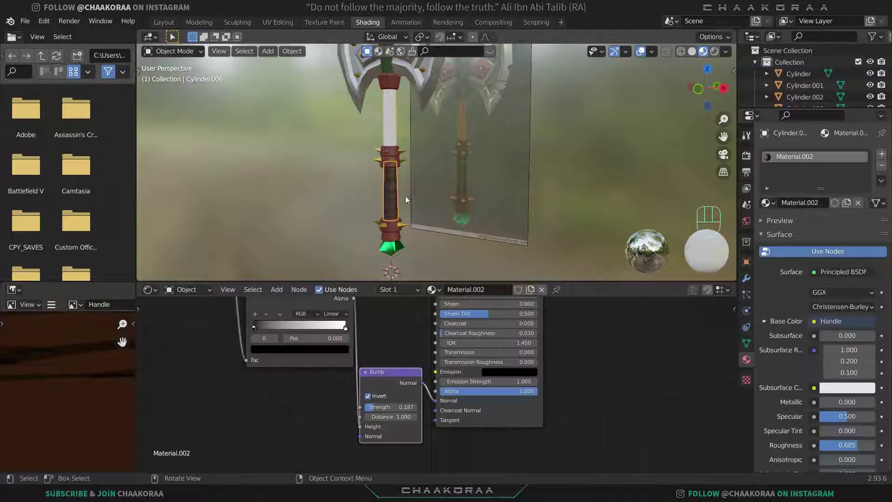
# Select the axe's main shaft, switch to the Texture Paint workspace and unlink the Handle image from the canvas slot
pyautogui.click(386, 126)
pyautogui.keyDown('shift'); pyautogui.moveTo(386, 126); pyautogui.dragTo(360, 157, button='middle'); pyautogui.keyUp('shift')
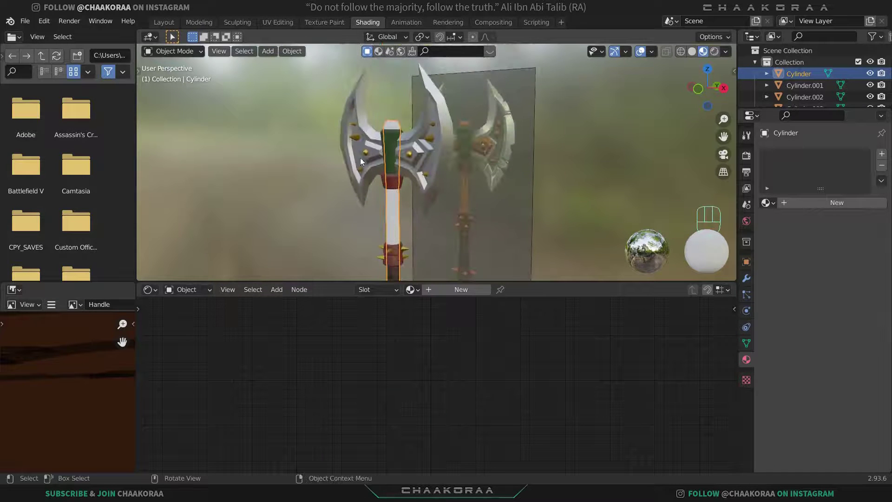
pyautogui.click(324, 22)
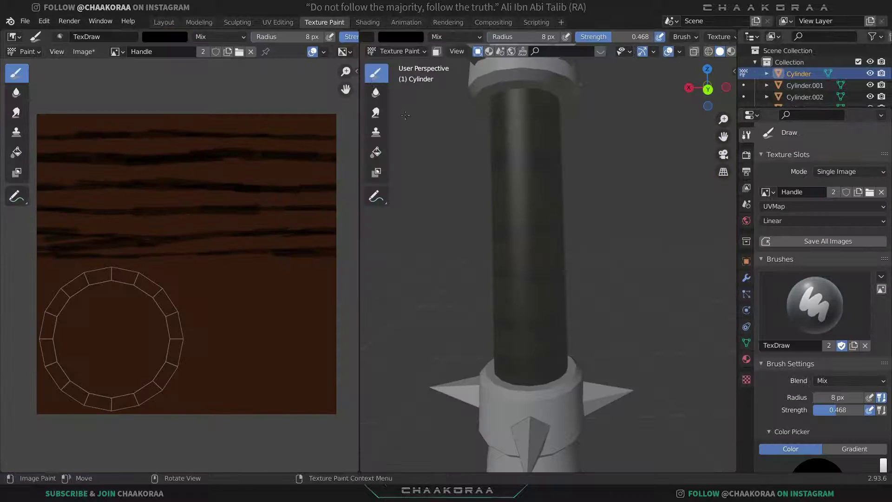
pyautogui.scroll(-3, 549, 211)
pyautogui.keyDown('shift'); pyautogui.moveTo(549, 210); pyautogui.dragTo(534, 234, button='middle'); pyautogui.keyUp('shift')
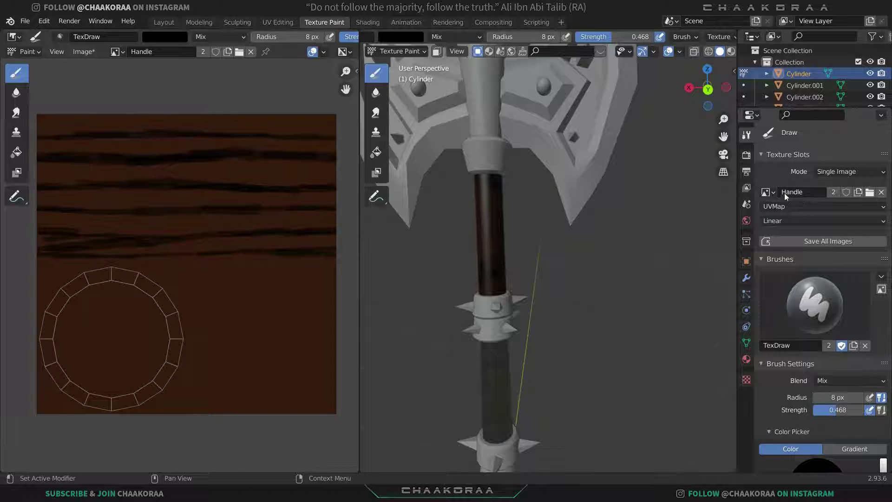
pyautogui.click(880, 193)
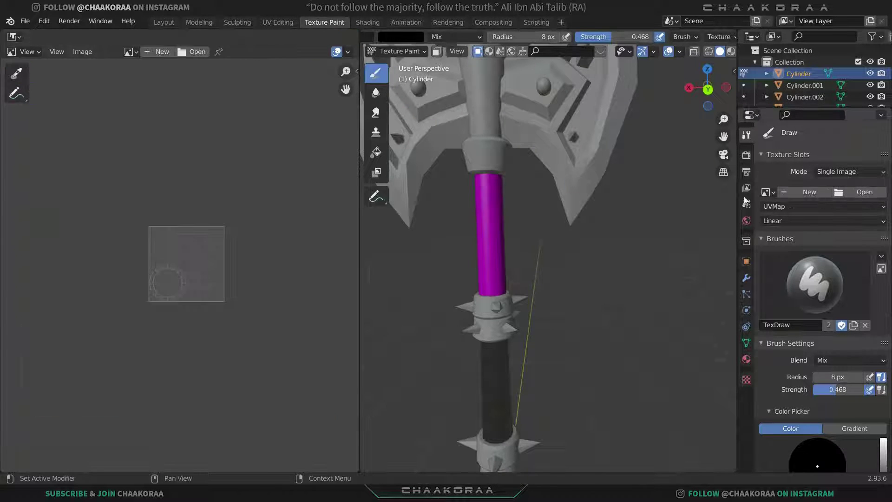
# Create a blank 1024 px canvas image named Wood with a reddish-brown colour (H 0.040, S 0.580, V 0.479)
pyautogui.click(801, 192)
pyautogui.click(808, 214)
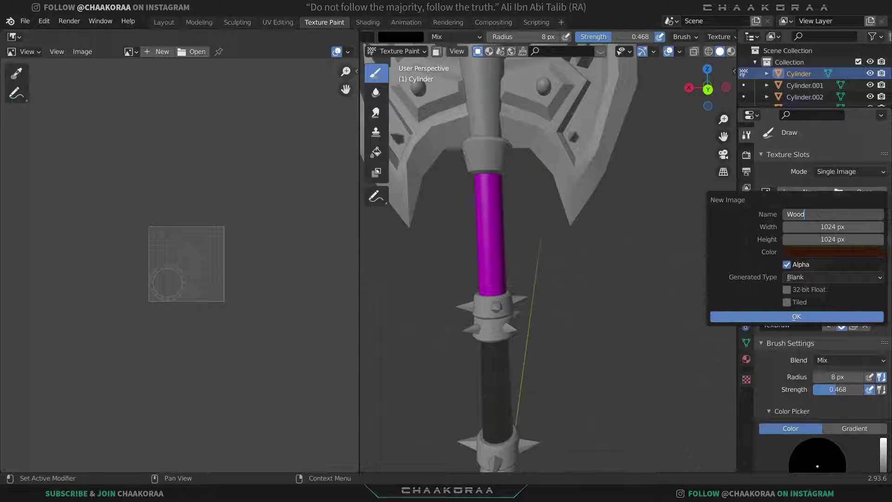
pyautogui.click(819, 254)
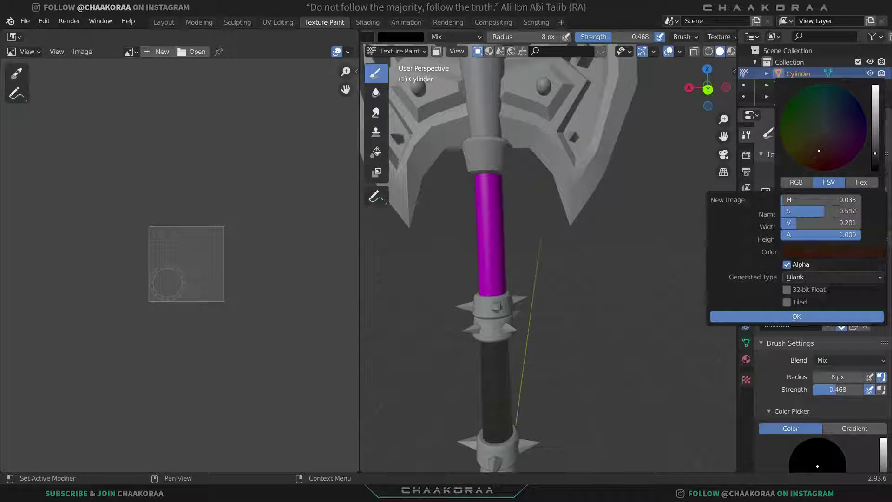
pyautogui.moveTo(879, 138); pyautogui.dragTo(875, 129)
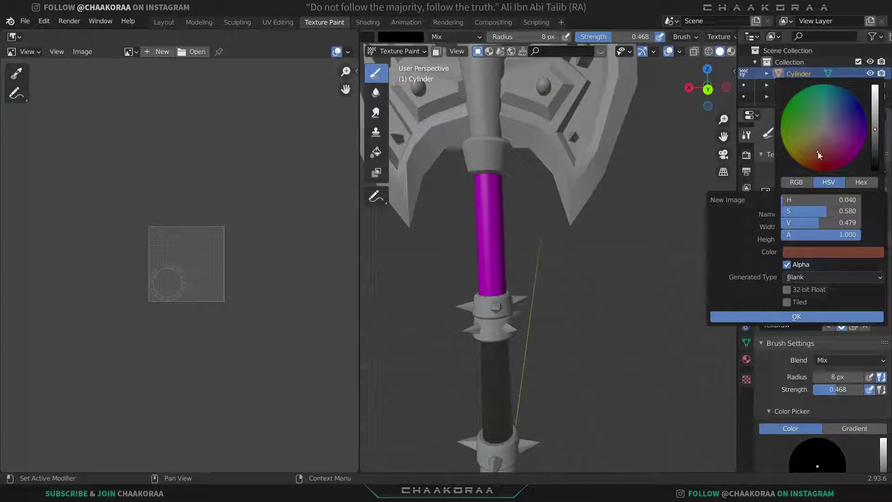
pyautogui.click(808, 317)
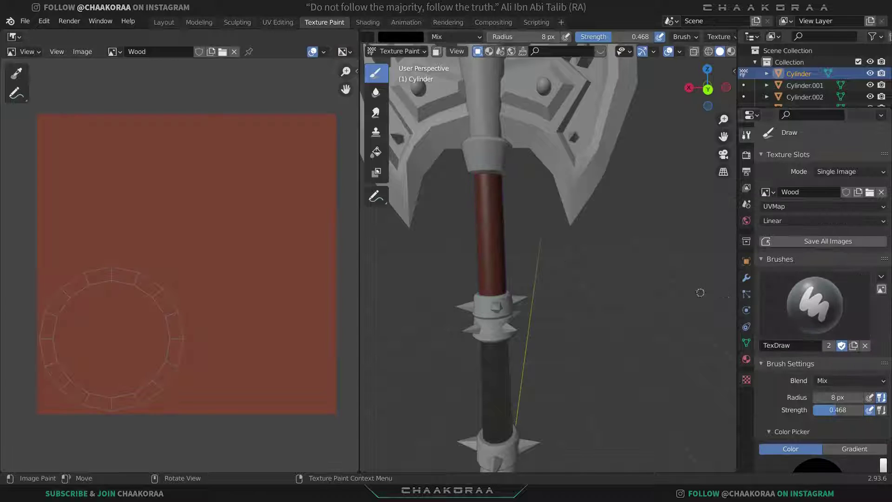
# Set the paint brush colour to a dark brownish red for the wood grain
pyautogui.scroll(-3, 489, 211)
pyautogui.moveTo(534, 205)
pyautogui.mouseDown(button='middle')
pyautogui.moveTo(507, 217)
pyautogui.moveTo(527, 198)
pyautogui.mouseUp(button='middle')
pyautogui.scroll(3, 506, 216)
pyautogui.scroll(-1, 530, 196)
pyautogui.scroll(-8, 822, 377)
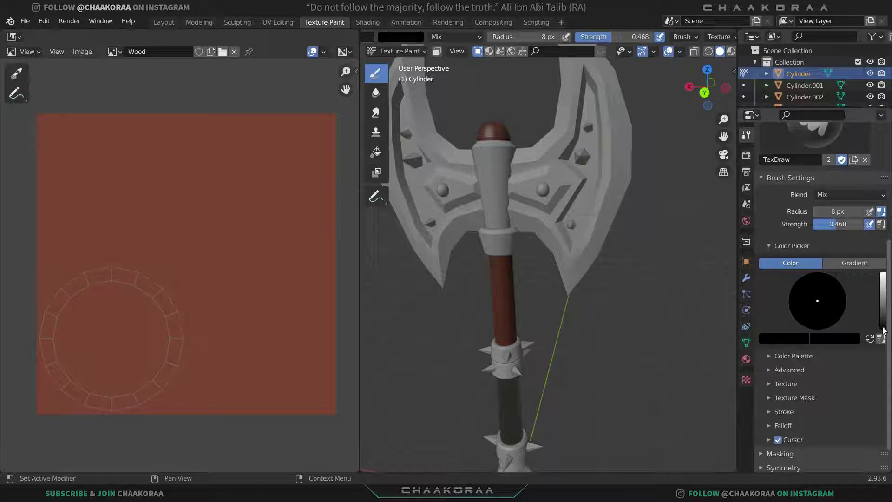
pyautogui.moveTo(882, 329); pyautogui.dragTo(883, 316)
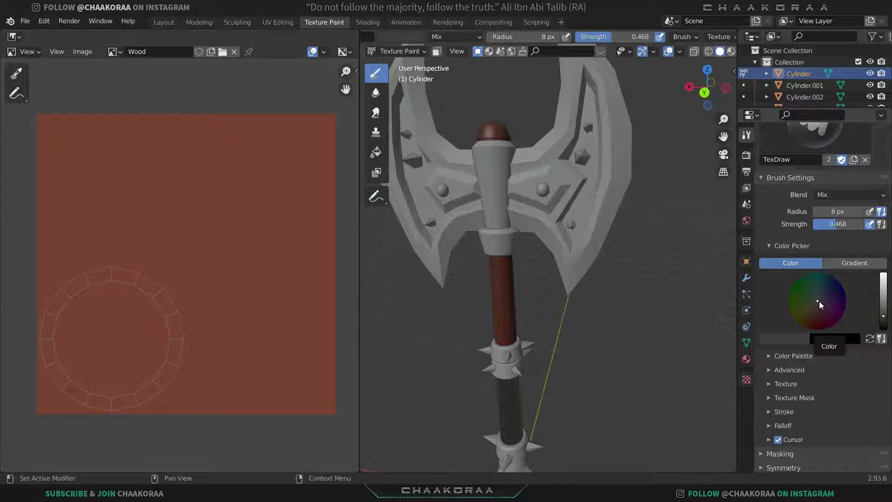
pyautogui.moveTo(818, 301); pyautogui.dragTo(818, 310)
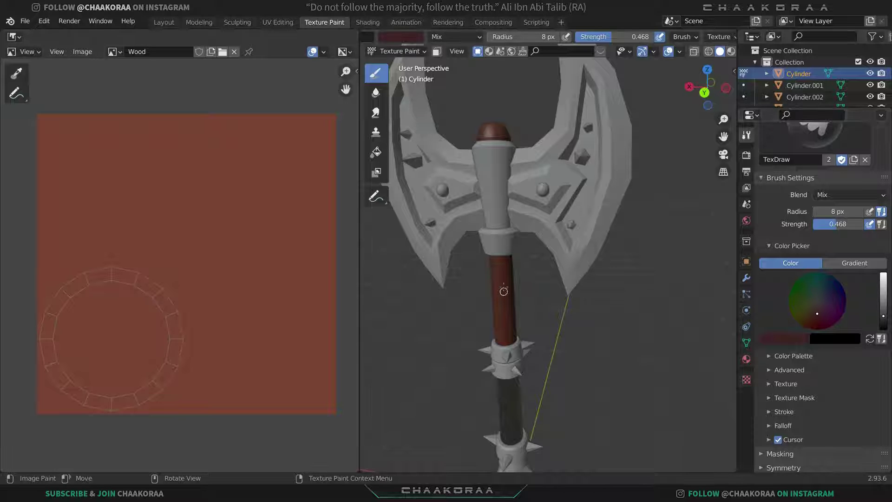
# Paint dark lengthwise wood-grain strokes all around the shaft between the collar below the axe head and the upper spiked collar
pyautogui.scroll(4, 511, 263)
pyautogui.moveTo(570, 264); pyautogui.dragTo(509, 253, button='middle')
pyautogui.moveTo(502, 268); pyautogui.dragTo(523, 350)
pyautogui.moveTo(505, 244); pyautogui.dragTo(510, 353)
pyautogui.moveTo(497, 223); pyautogui.dragTo(514, 217, button='middle')
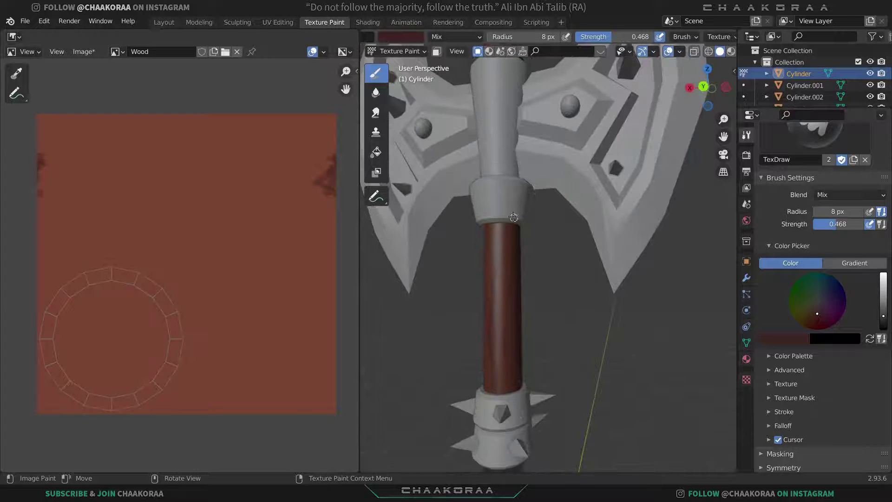
pyautogui.moveTo(513, 217)
pyautogui.mouseDown()
pyautogui.moveTo(511, 350)
pyautogui.moveTo(507, 274)
pyautogui.mouseUp()
pyautogui.moveTo(492, 270); pyautogui.dragTo(538, 267, button='middle')
pyautogui.moveTo(538, 266); pyautogui.dragTo(539, 354)
pyautogui.moveTo(473, 210); pyautogui.dragTo(587, 239, button='middle')
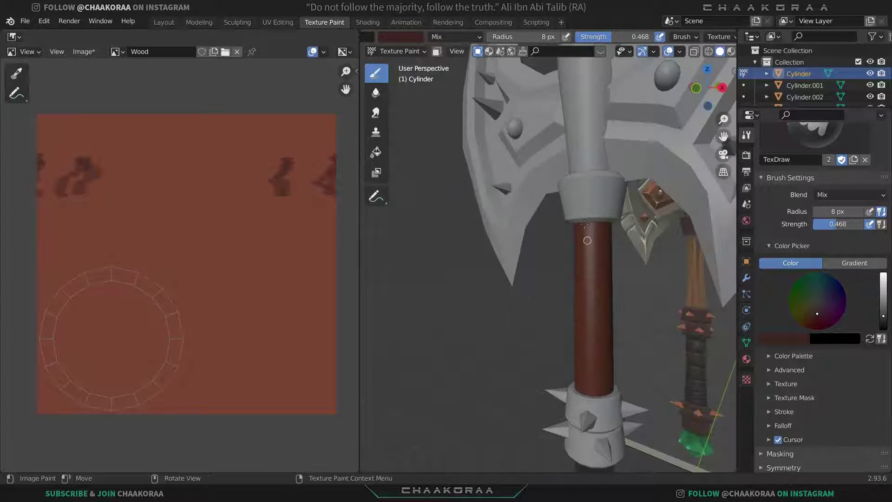
pyautogui.moveTo(587, 239); pyautogui.dragTo(592, 368)
pyautogui.moveTo(553, 279); pyautogui.dragTo(641, 290, button='middle')
pyautogui.moveTo(586, 240); pyautogui.dragTo(592, 348)
pyautogui.moveTo(552, 288); pyautogui.dragTo(610, 303, button='middle')
pyautogui.moveTo(553, 236); pyautogui.dragTo(556, 363)
pyautogui.moveTo(557, 292); pyautogui.dragTo(627, 297, button='middle')
pyautogui.moveTo(595, 234); pyautogui.dragTo(600, 372)
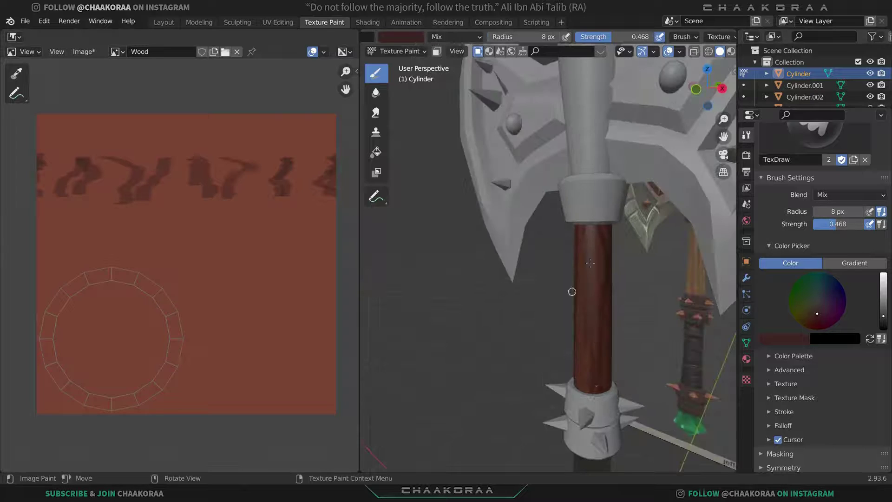
pyautogui.moveTo(571, 291); pyautogui.dragTo(531, 293, button='middle')
pyautogui.moveTo(541, 237); pyautogui.dragTo(545, 357)
pyautogui.moveTo(561, 241); pyautogui.dragTo(512, 227, button='middle')
pyautogui.moveTo(512, 227); pyautogui.dragTo(498, 331)
pyautogui.moveTo(499, 331)
pyautogui.mouseDown(button='middle')
pyautogui.moveTo(487, 270)
pyautogui.moveTo(512, 242)
pyautogui.moveTo(593, 192)
pyautogui.mouseUp(button='middle')
pyautogui.moveTo(612, 163); pyautogui.dragTo(635, 205, button='middle')
pyautogui.moveTo(668, 334); pyautogui.dragTo(461, 188, button='middle')
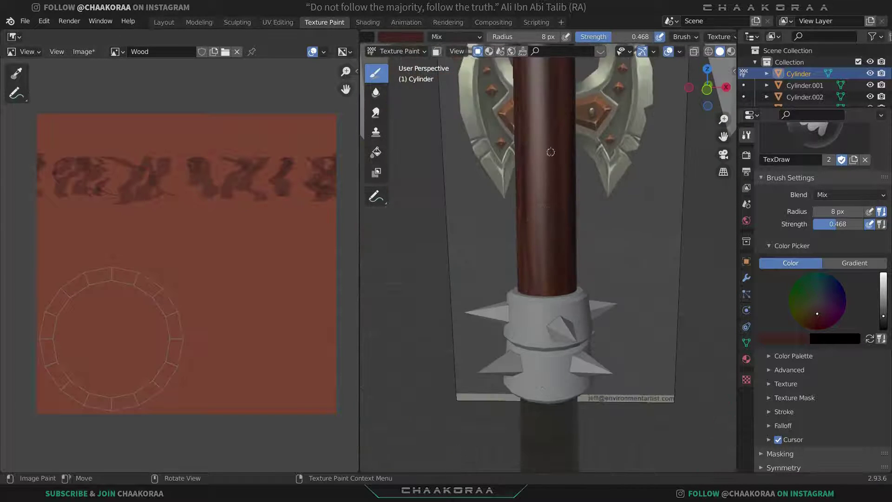
pyautogui.moveTo(550, 152); pyautogui.dragTo(601, 197, button='middle')
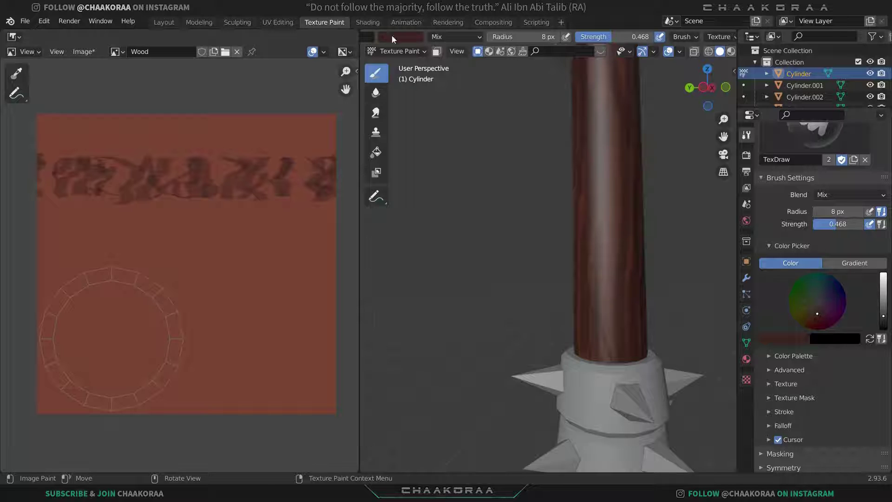
# Switch to the Shading workspace and create a new material for the shaft
pyautogui.click(369, 23)
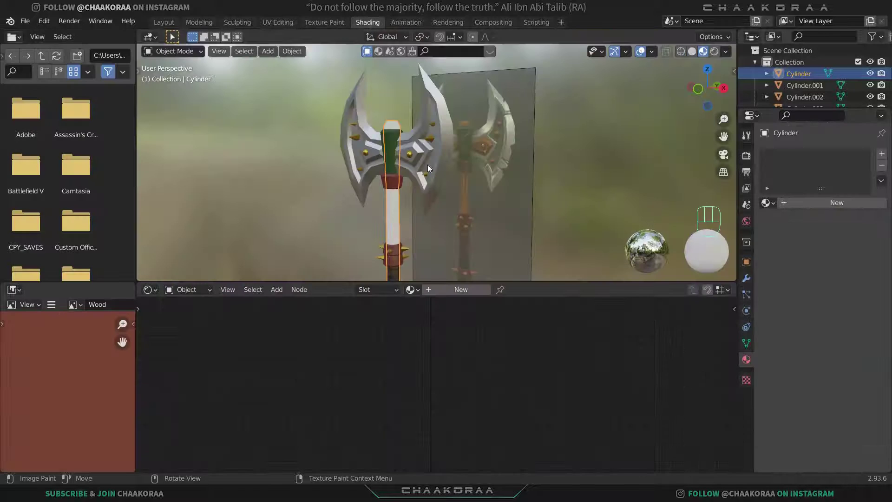
pyautogui.moveTo(429, 194); pyautogui.dragTo(441, 205, button='middle')
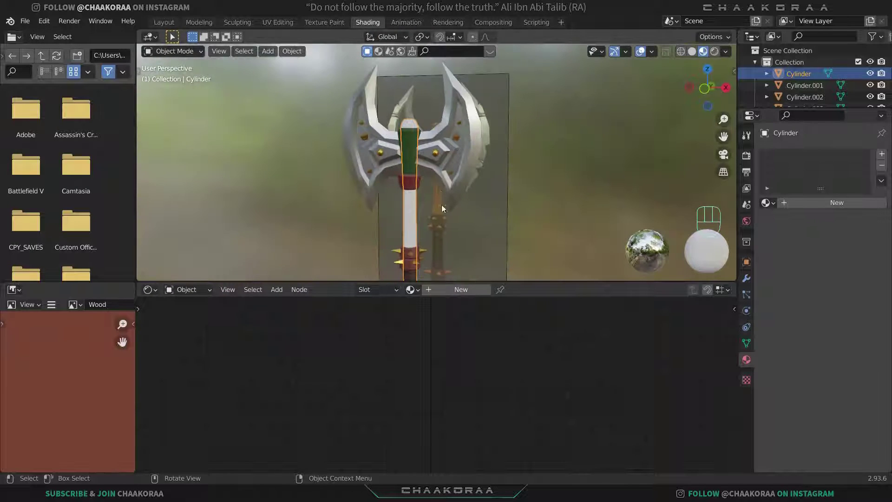
pyautogui.click(453, 289)
# Add an Image Texture node to the shaft material and link its Color to the Principled BSDF's Base Color
pyautogui.scroll(3, 410, 352)
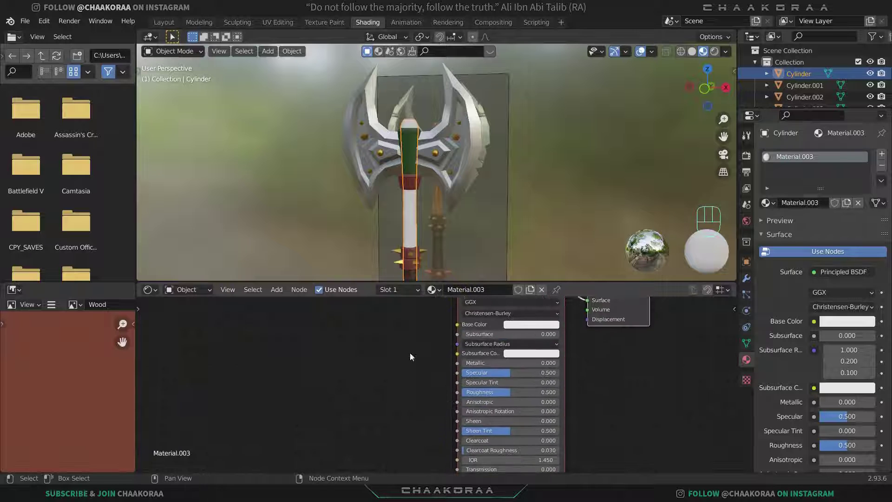
pyautogui.moveTo(411, 353); pyautogui.dragTo(432, 407, button='middle')
pyautogui.keyDown('shift'); pyautogui.moveTo(432, 228); pyautogui.dragTo(436, 176, button='middle'); pyautogui.keyUp('shift')
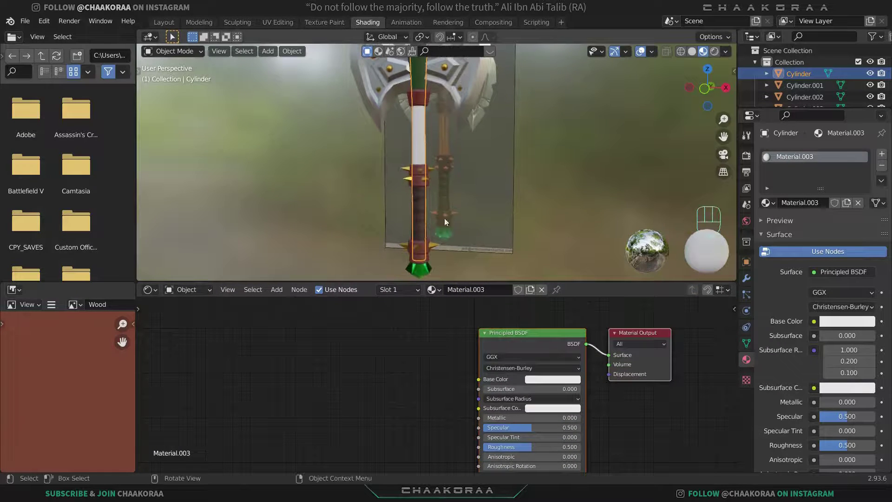
pyautogui.hotkey('shift', 'a')
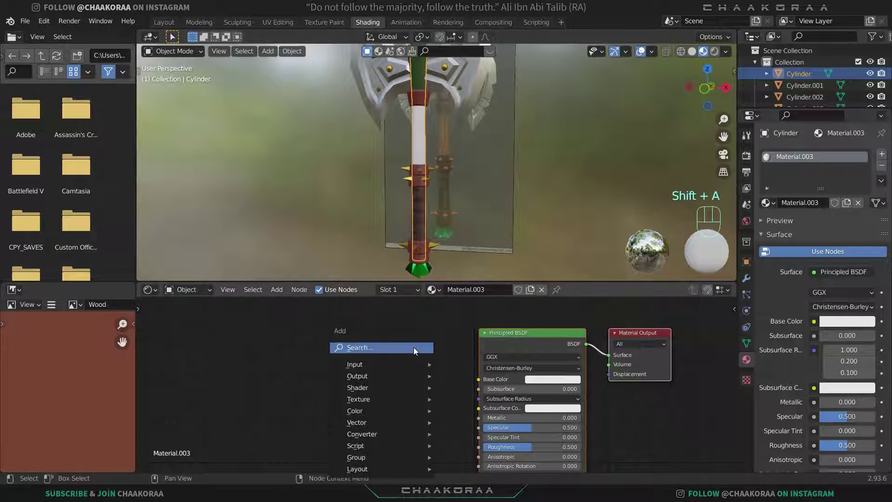
pyautogui.click(413, 347)
pyautogui.write('ima')
pyautogui.press('Return')
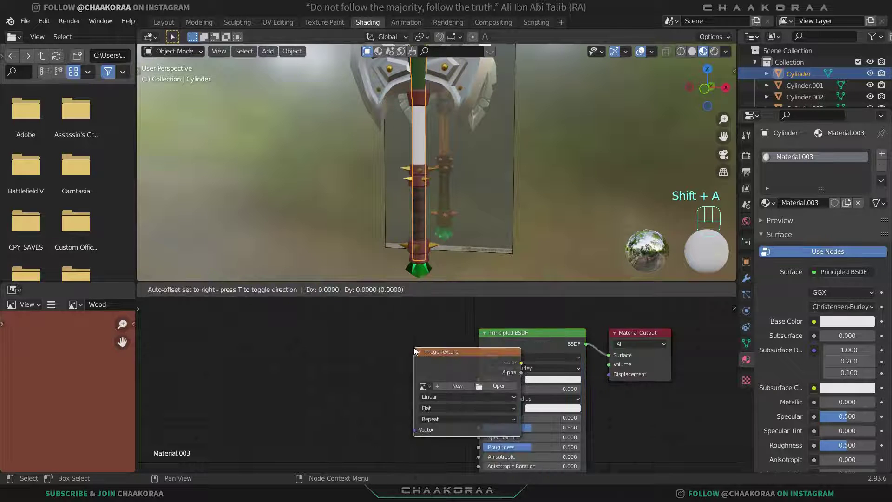
pyautogui.click(382, 353)
pyautogui.moveTo(390, 353); pyautogui.dragTo(479, 379)
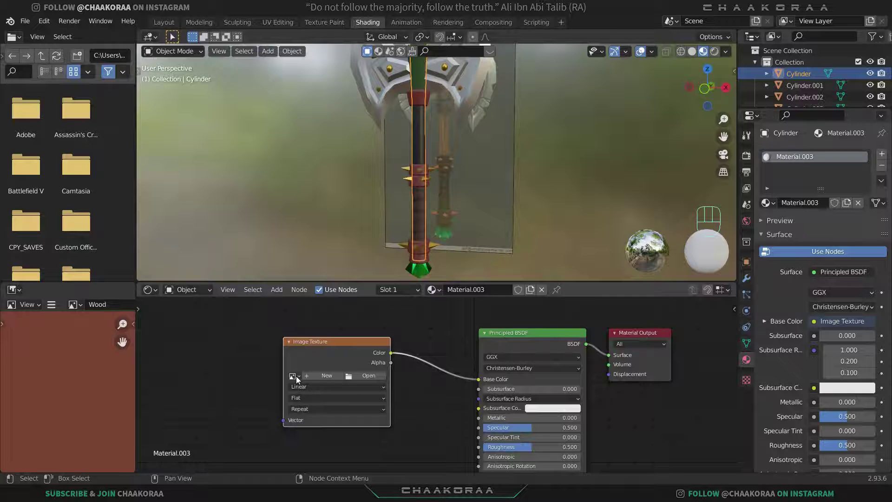
# Assign the Wood image to the Image Texture node
pyautogui.scroll(2, 297, 375)
pyautogui.click(383, 349)
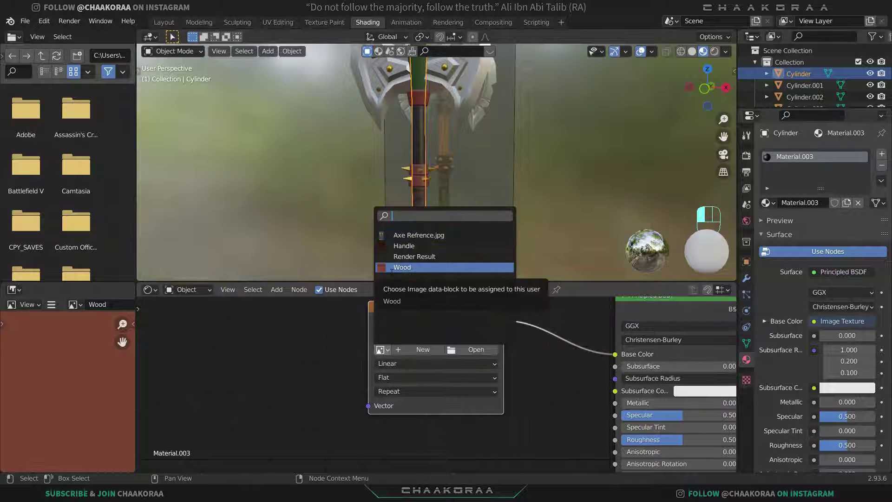
pyautogui.click(391, 268)
# Examine the wood texture on the shaft up close, deselect the shaft, and compare the whole axe with the reference image
pyautogui.moveTo(489, 131); pyautogui.dragTo(402, 149, button='middle')
pyautogui.scroll(3, 498, 144)
pyautogui.scroll(3, 419, 144)
pyautogui.scroll(-4, 436, 142)
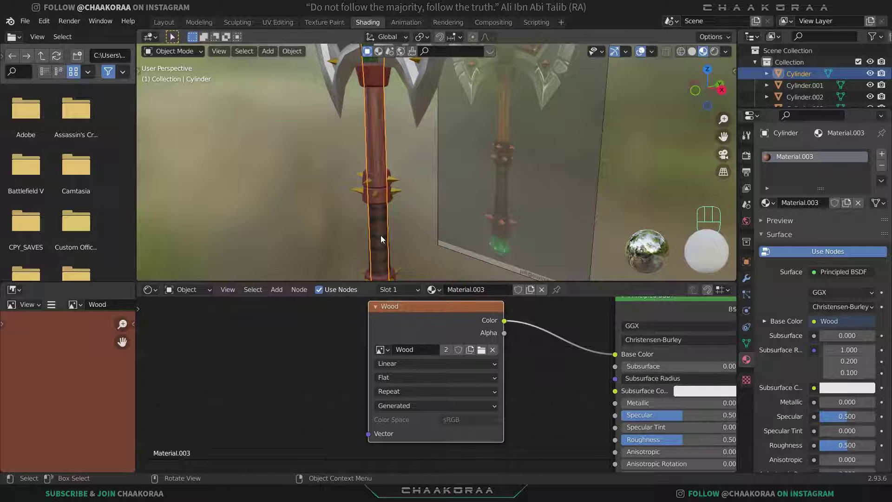
pyautogui.moveTo(406, 197); pyautogui.dragTo(442, 126, button='middle')
pyautogui.scroll(-5, 438, 153)
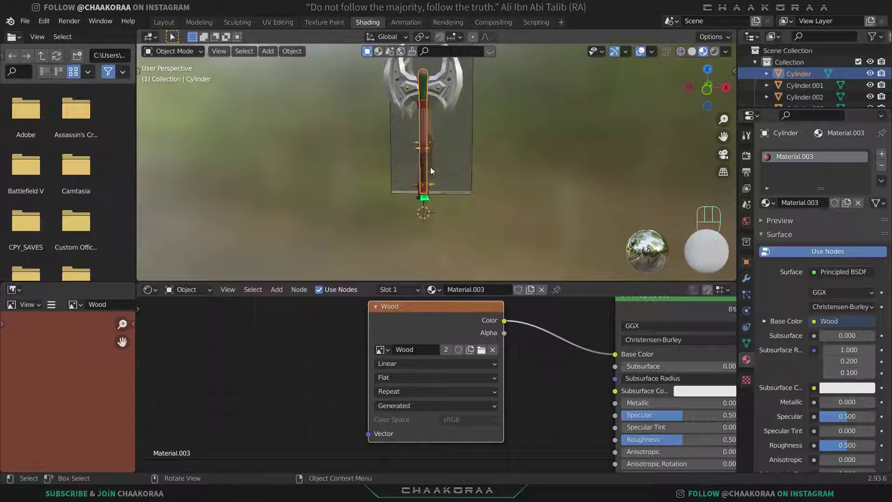
pyautogui.moveTo(430, 167); pyautogui.dragTo(490, 171, button='middle')
pyautogui.click(489, 172)
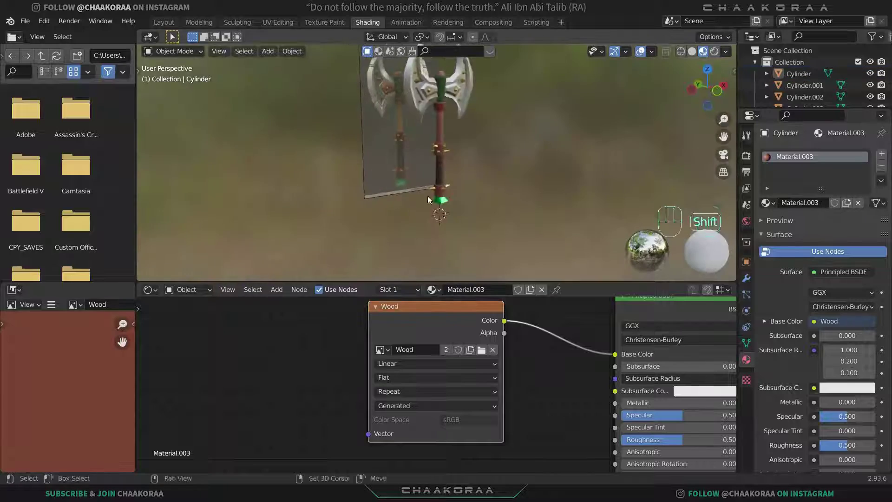
pyautogui.moveTo(428, 196); pyautogui.dragTo(453, 153, button='middle')
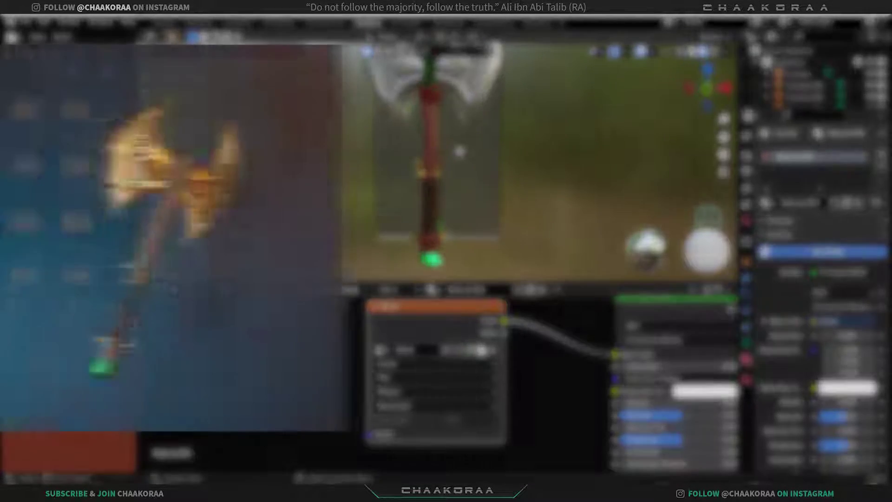